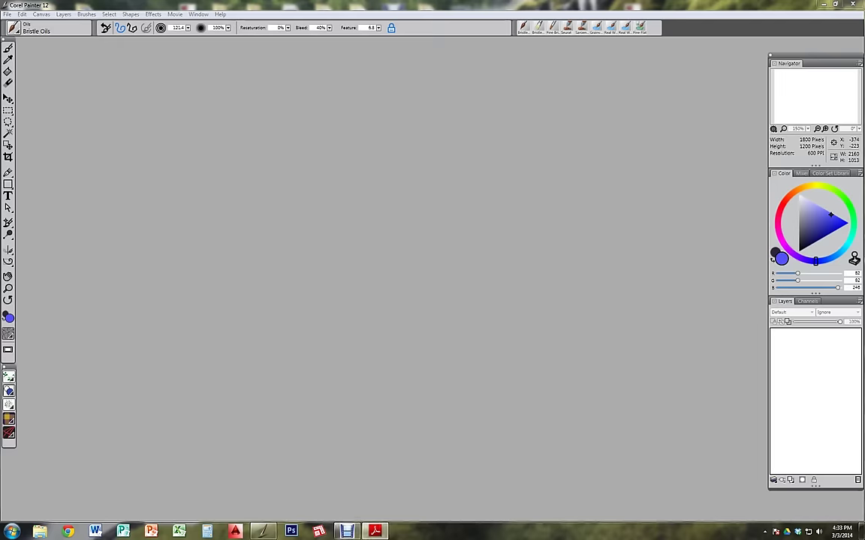
- Close the swatch preview in Windows Photo Viewer and open Color Swatches.jpg in Corel Painter in a floating window
mouse_move(864, 3)
mouse_down()
mouse_move(719, 4)
mouse_move(527, 58)
mouse_move(349, 30)
mouse_move(354, 78)
mouse_move(355, 37)
mouse_move(354, 44)
mouse_up()
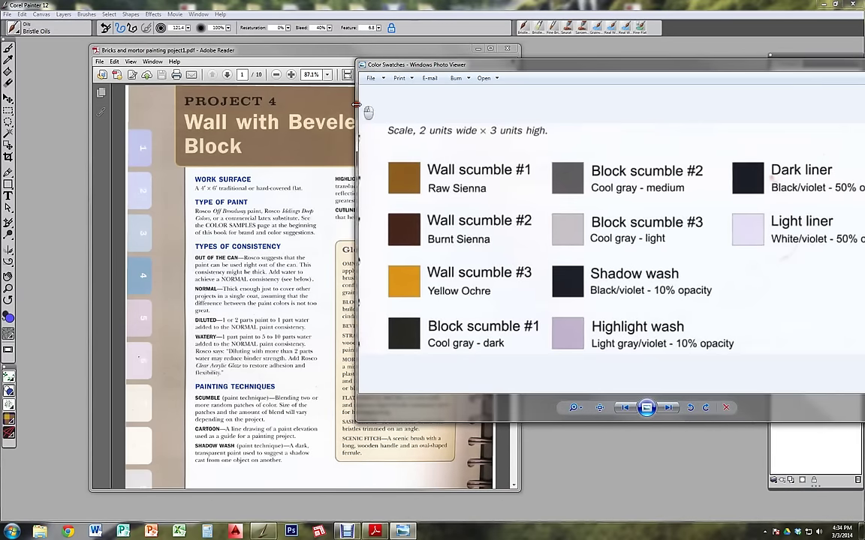
mouse_move(461, 65)
mouse_down()
mouse_move(619, 64)
mouse_move(463, 66)
mouse_up()
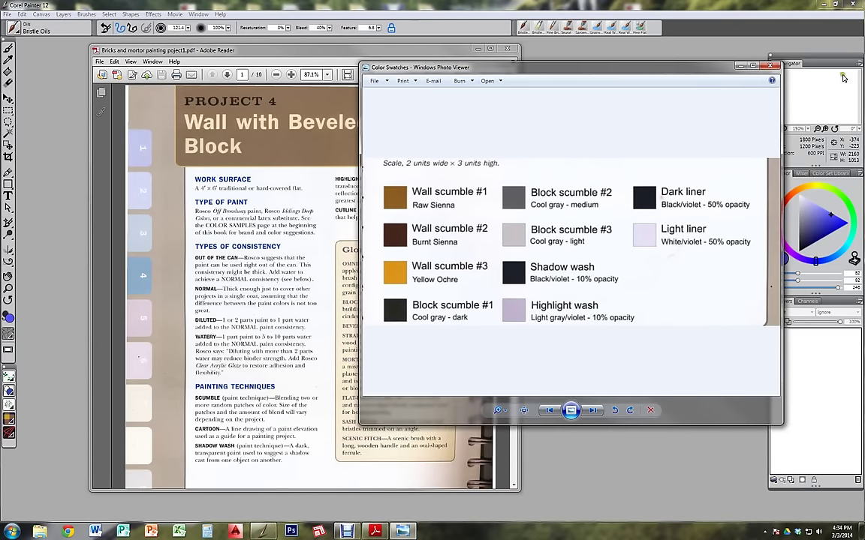
click(770, 66)
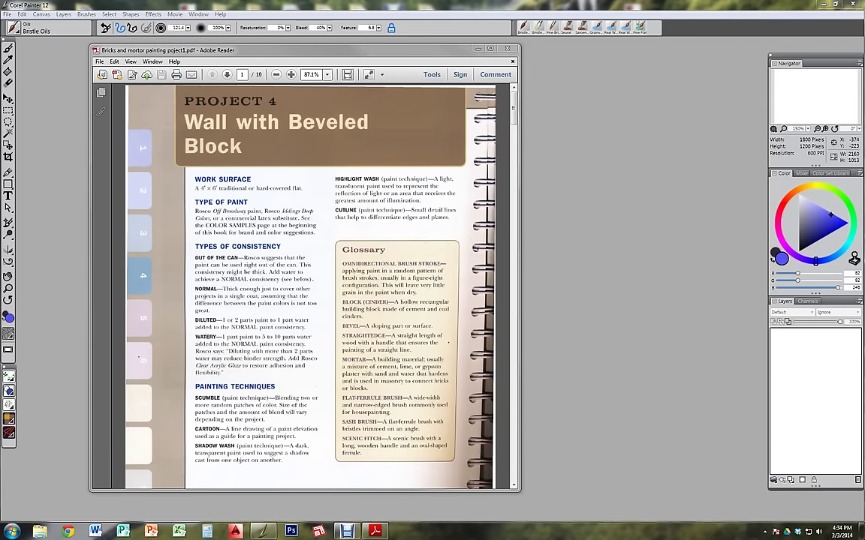
drag(717, 161, 614, 193)
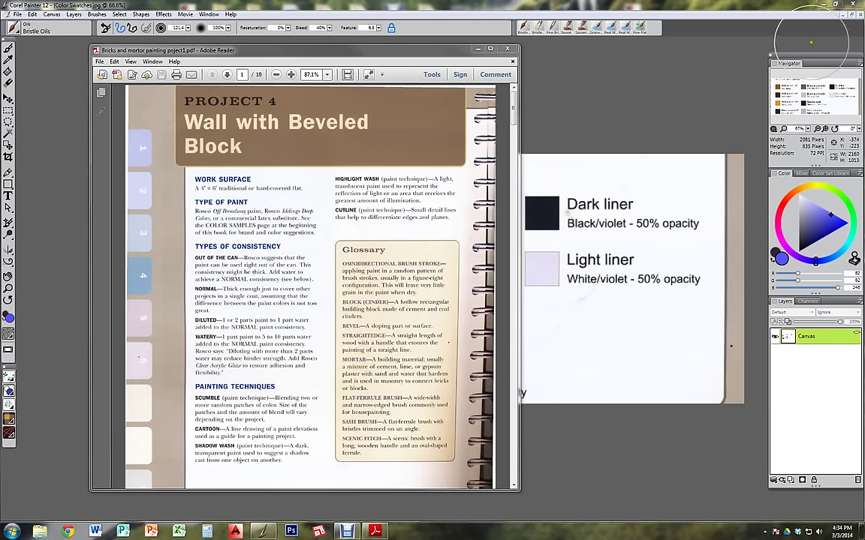
click(852, 14)
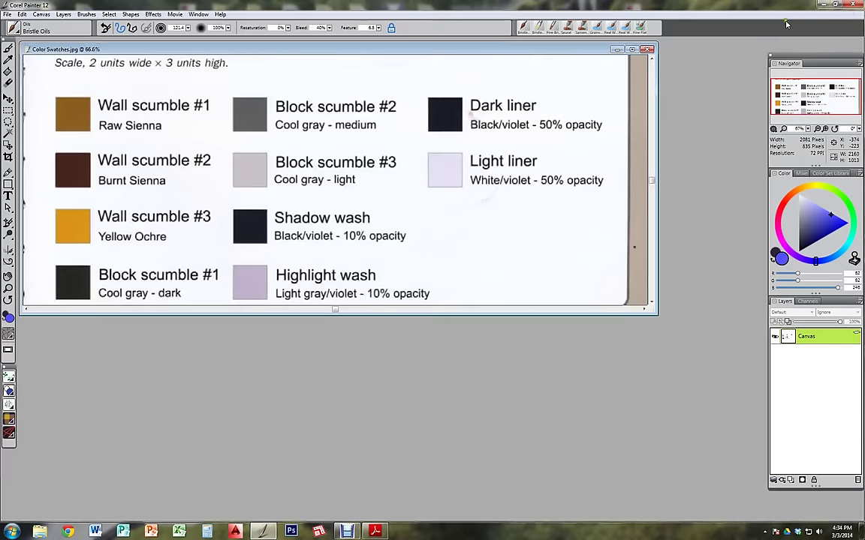
- Switch to the Bricks and mortar project PDF in Adobe Reader and examine page 2 with the painted wall sample and its colors
key(alt+Tab)
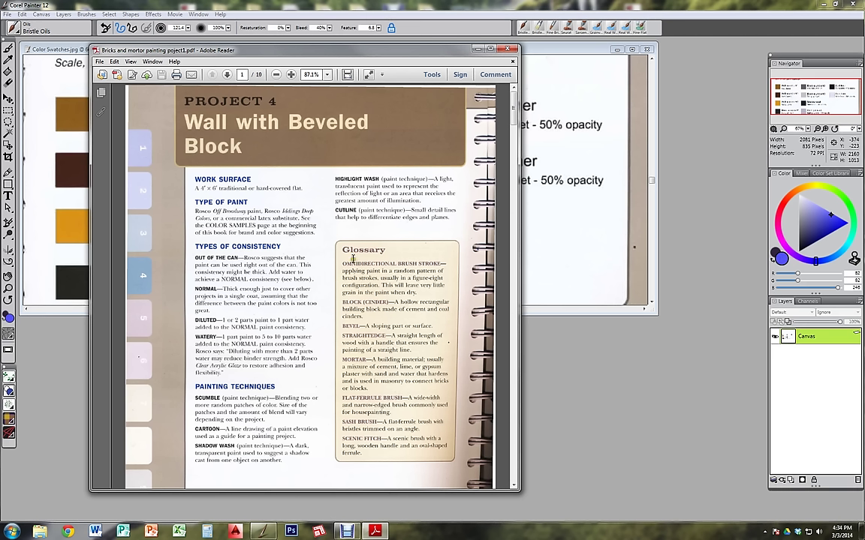
click(228, 75)
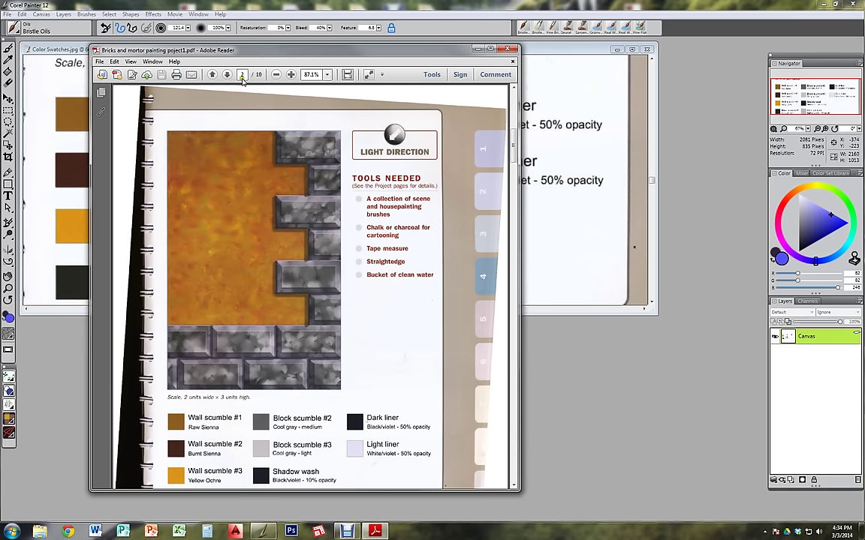
drag(248, 51, 864, 68)
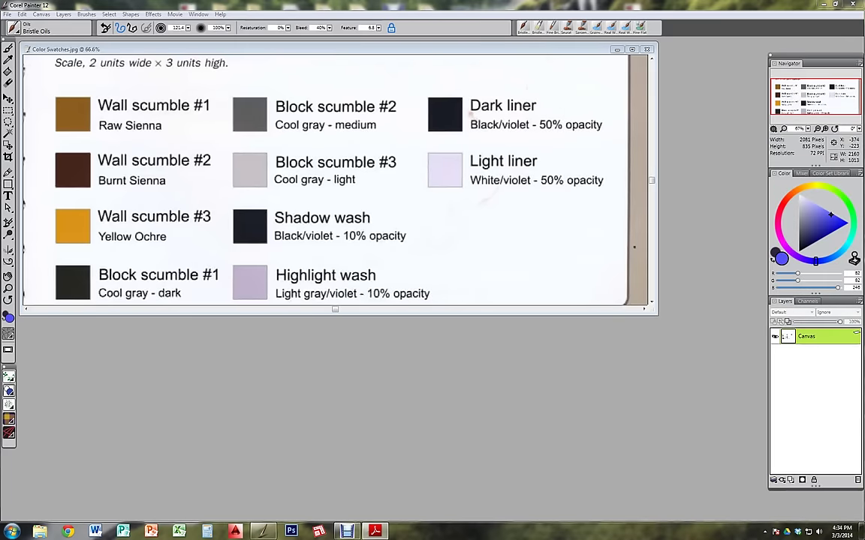
key(alt+Tab)
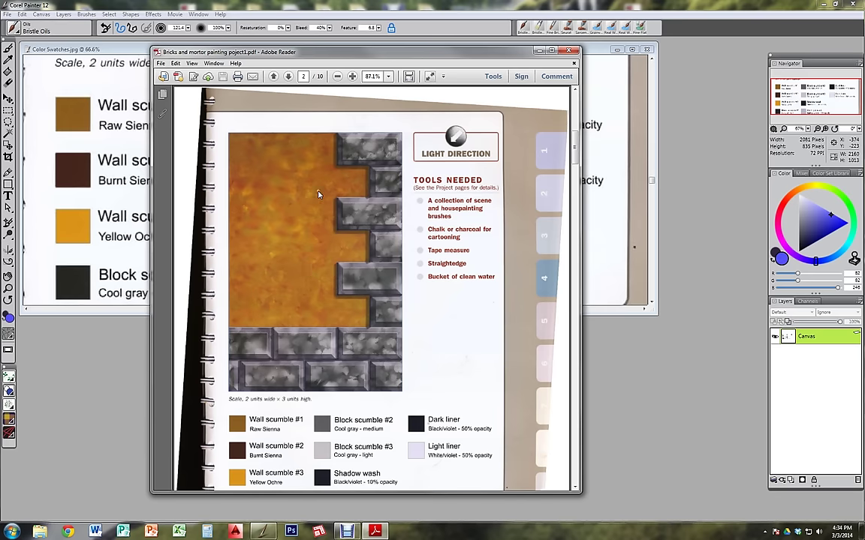
click(538, 50)
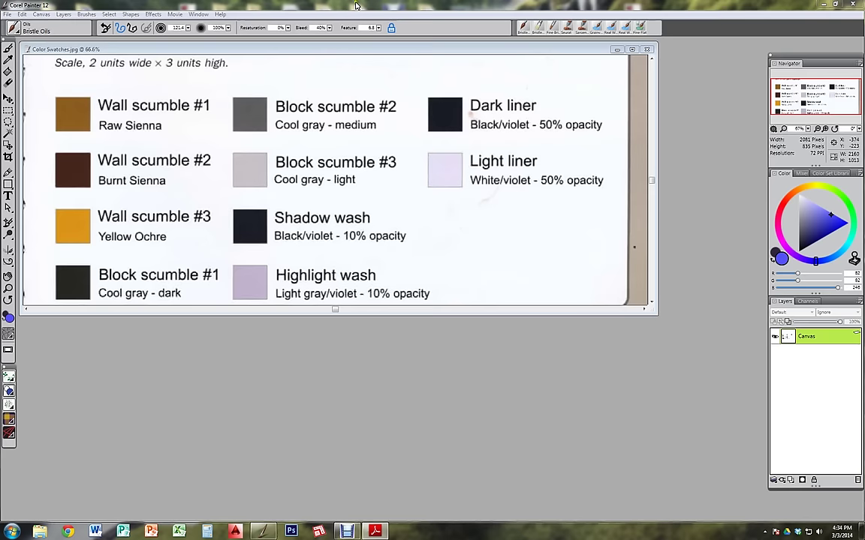
key(alt+Tab)
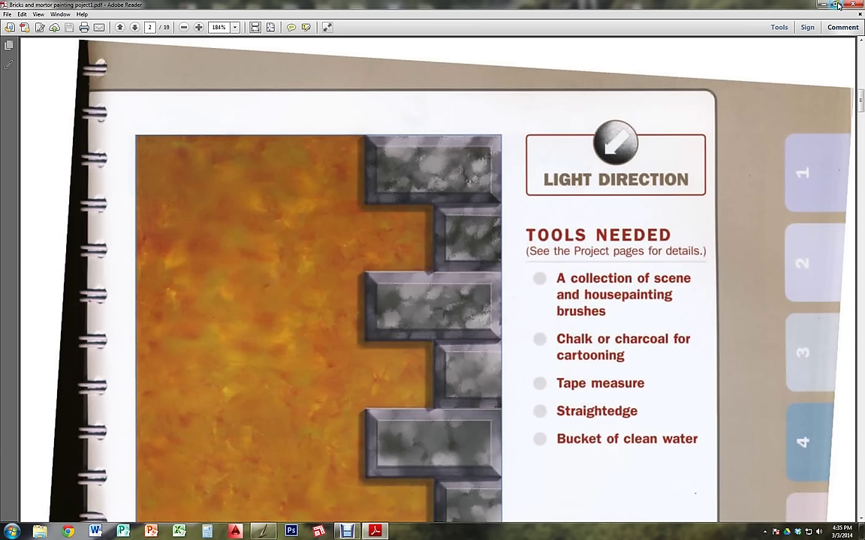
double_click(760, 4)
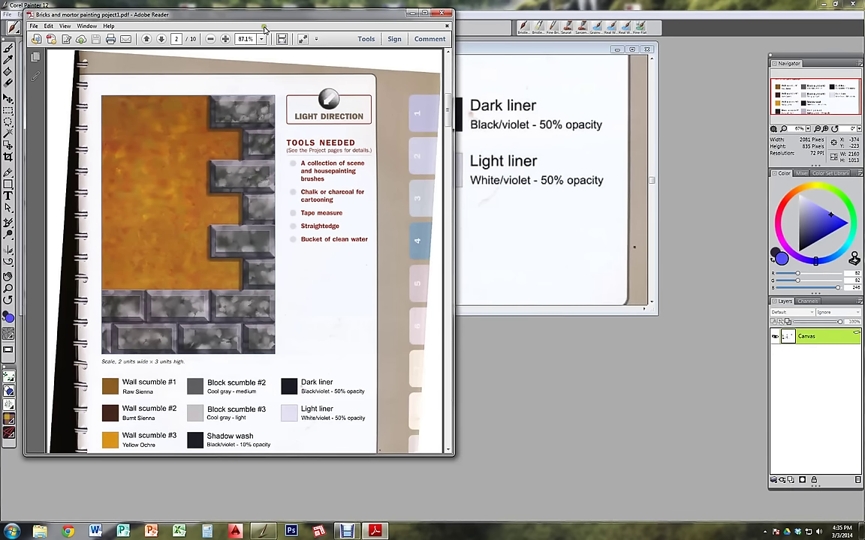
mouse_move(245, 15)
mouse_down()
mouse_move(510, 49)
mouse_move(864, 45)
mouse_up()
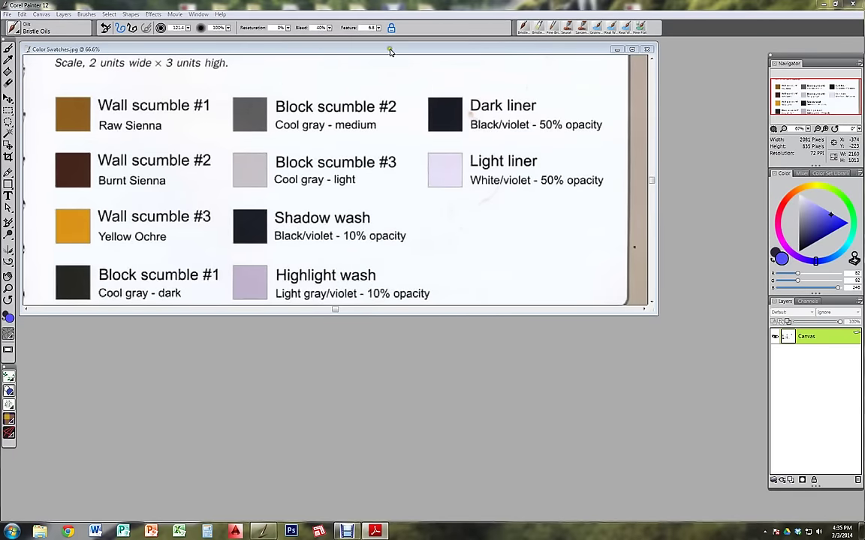
- Create a new image 4 inches wide and 6 inches high, named Project 7 followed by the artist's surname
drag(389, 51, 459, 101)
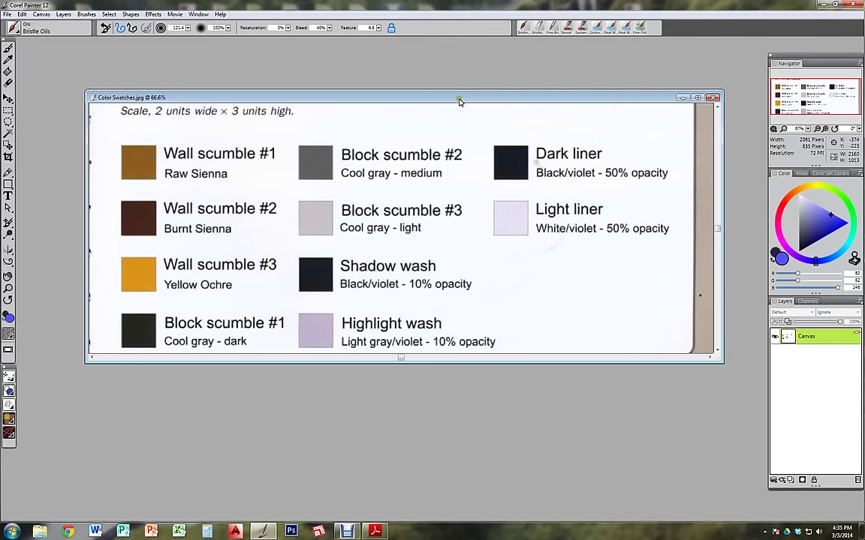
click(7, 15)
click(12, 27)
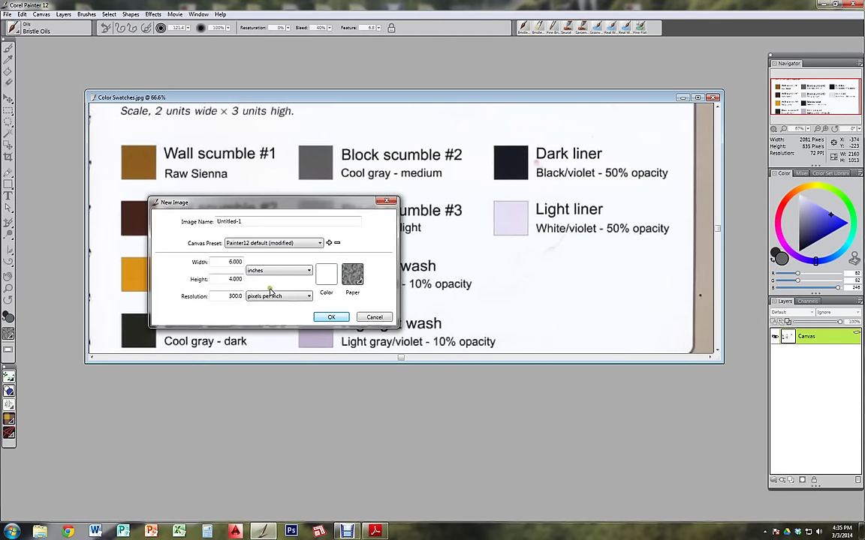
click(223, 262)
drag(226, 262, 231, 262)
text(4)
click(210, 278)
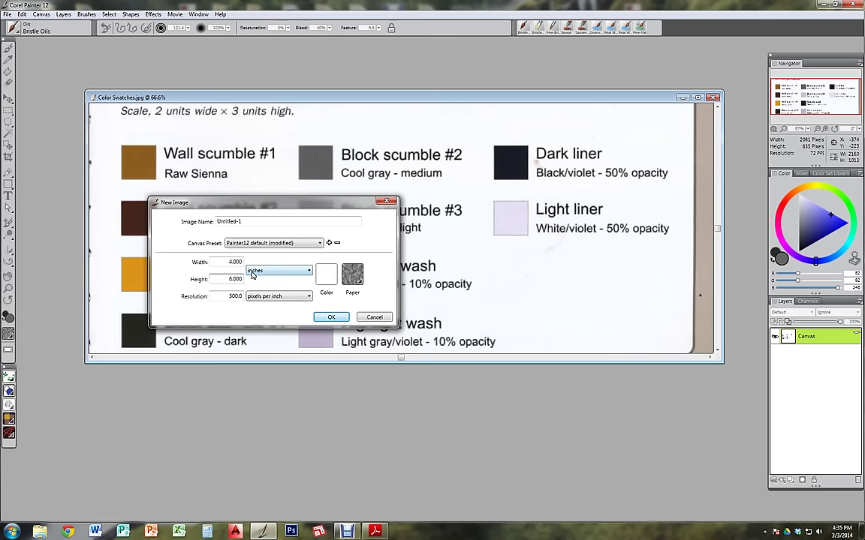
drag(241, 221, 169, 223)
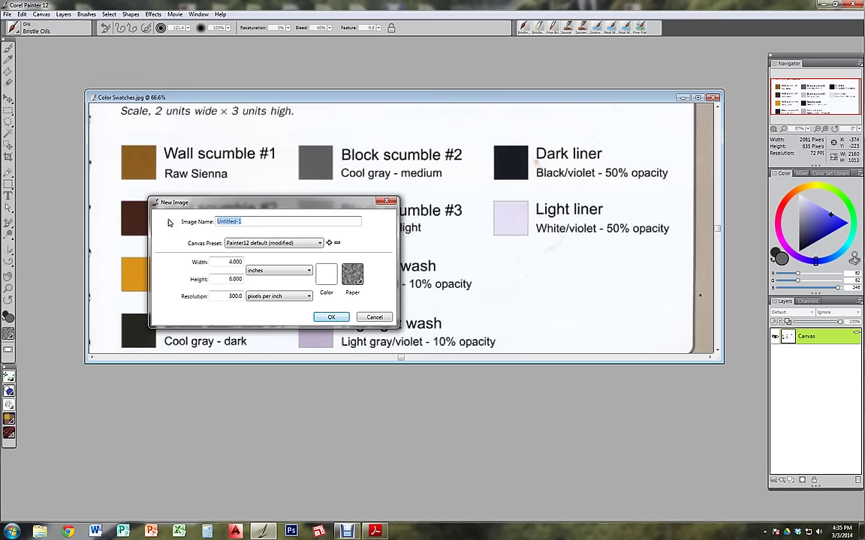
text(Project 7 IVEY)
click(331, 317)
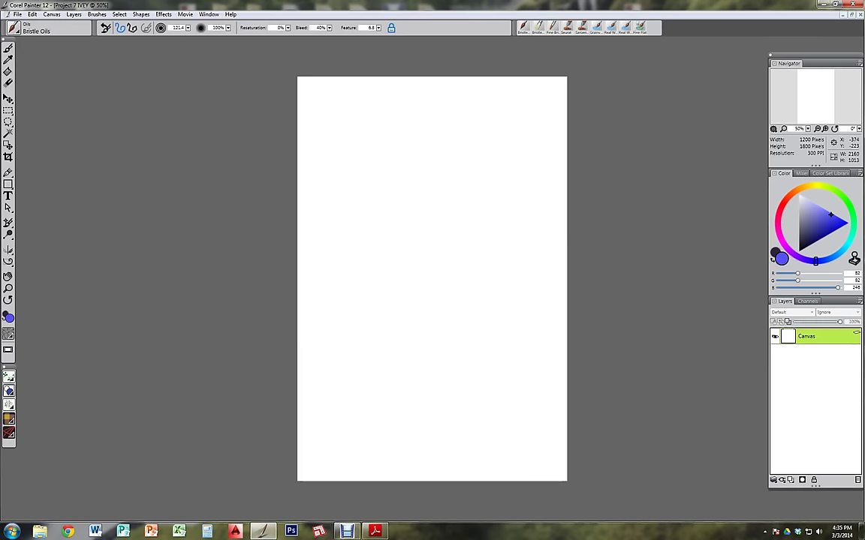
- Float and minimize the new blank image, and reposition the Color Swatches.jpg window in the workspace
click(853, 15)
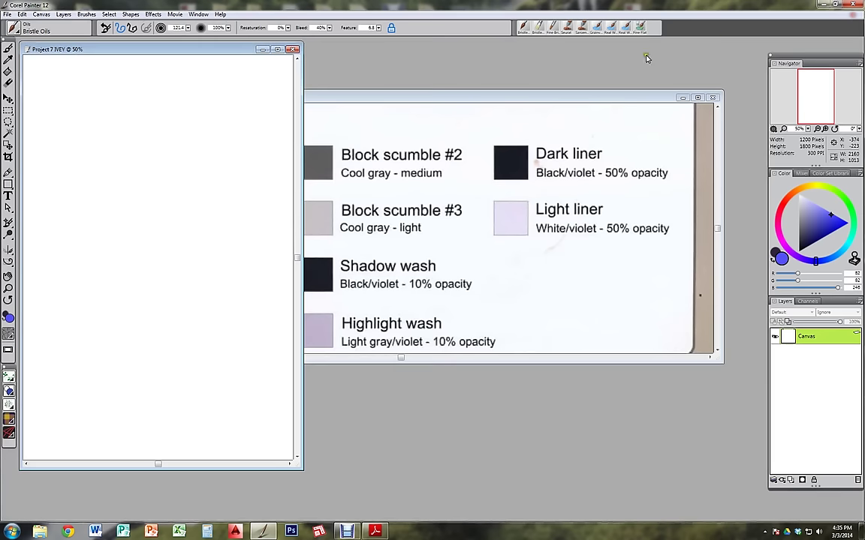
click(261, 50)
drag(310, 106, 288, 92)
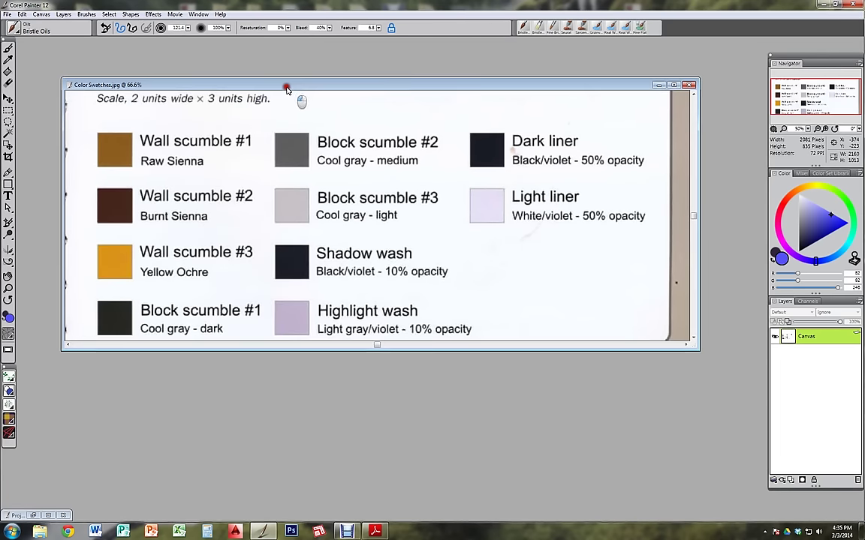
- Display the Color Set Libraries and hide the existing color sets shown there
click(829, 173)
click(858, 174)
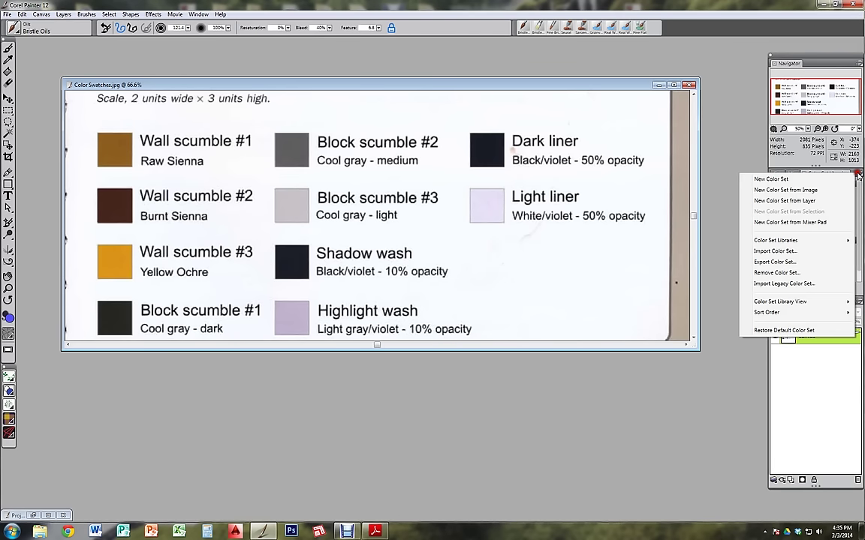
mouse_move(781, 240)
click(683, 304)
click(859, 174)
click(814, 241)
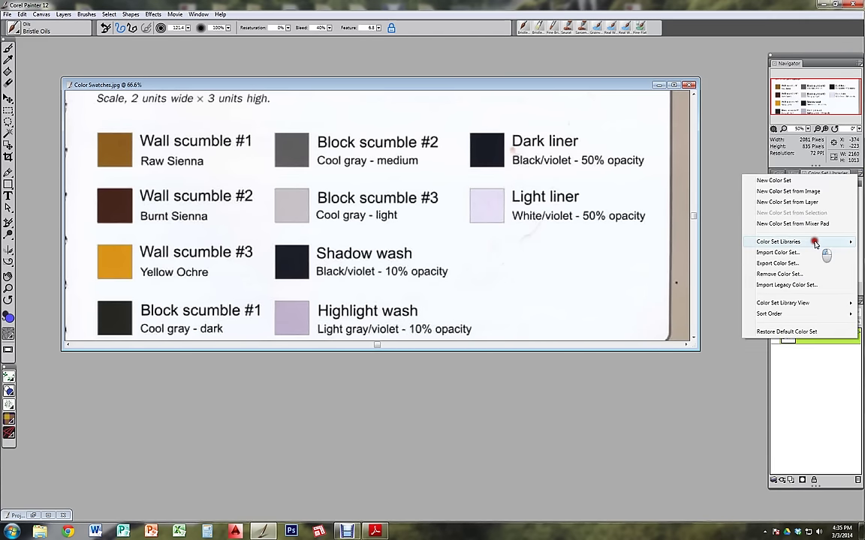
click(720, 317)
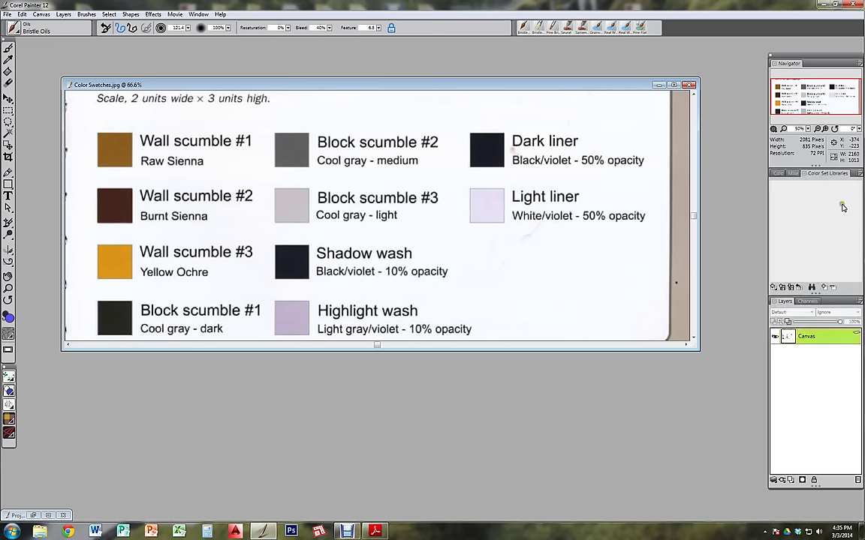
- Create a new color set named Project 7
click(859, 174)
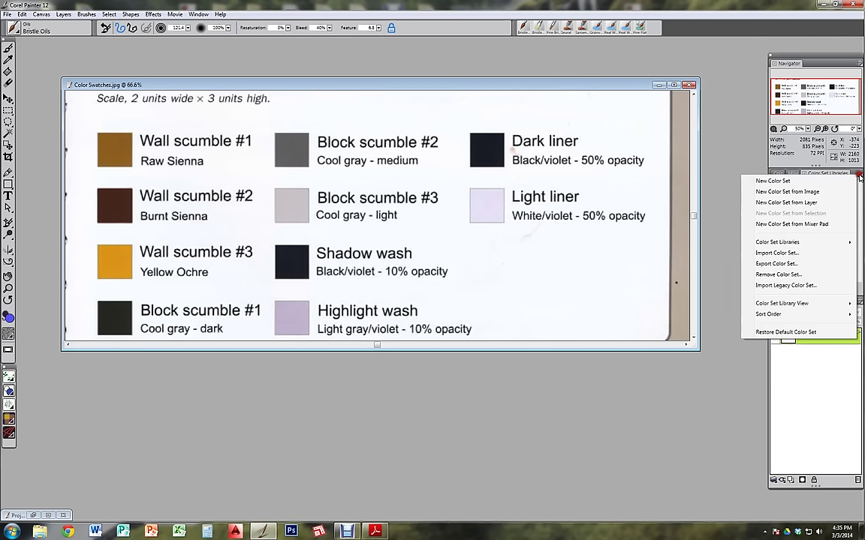
click(829, 184)
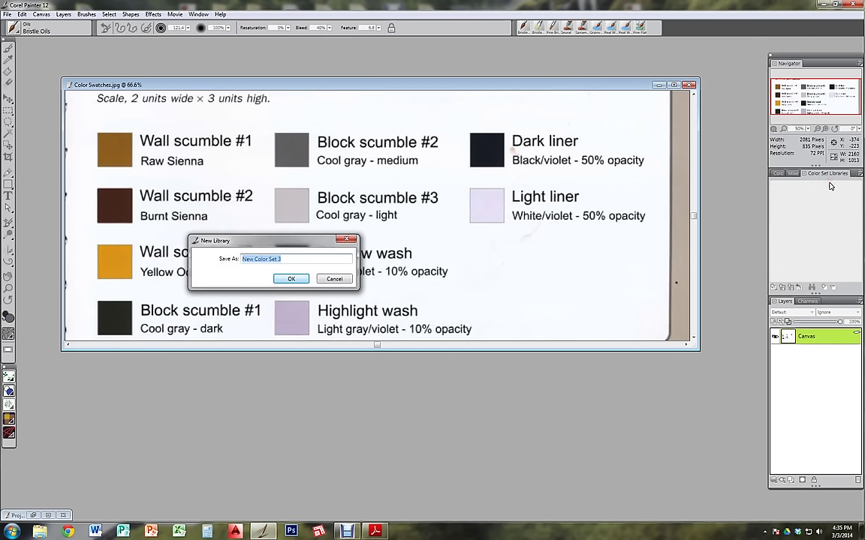
text(Project 7)
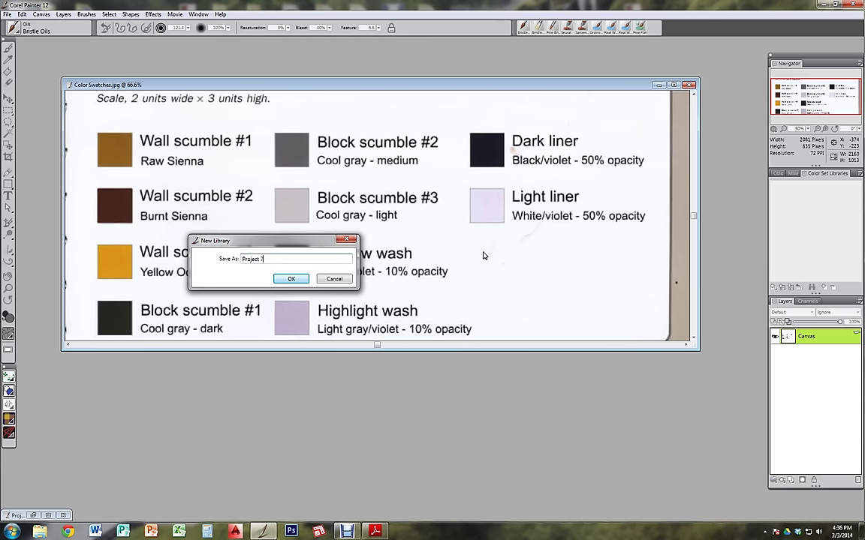
key(Return)
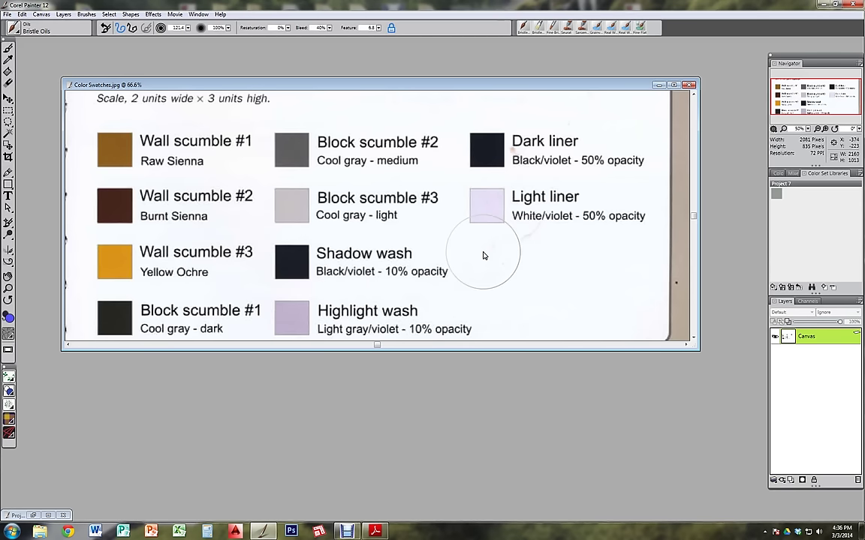
- Sample the Wall scumble #1, #2 and #3 swatches with the Dropper tool and add them to the Project 7 color set
click(779, 197)
key(d)
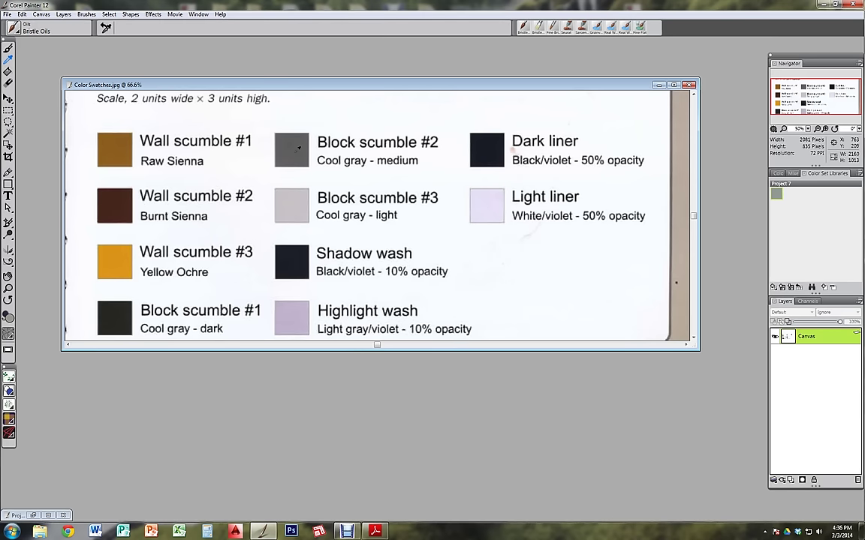
click(120, 141)
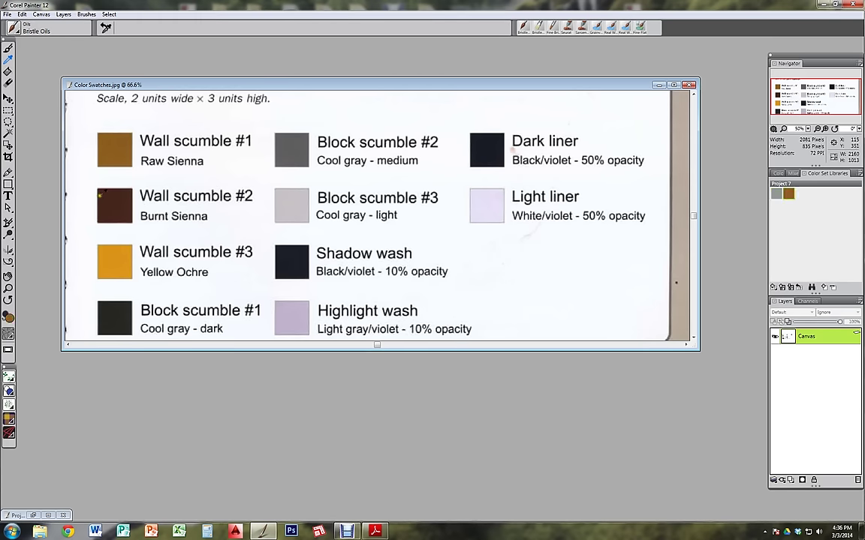
click(108, 198)
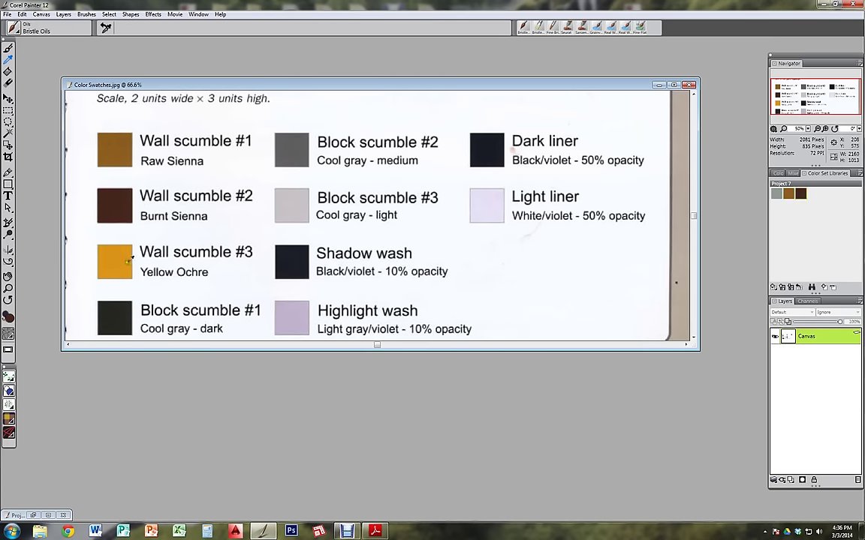
click(116, 255)
click(824, 287)
- Sample the Block scumble #1, #2 and #3 grays and add them to the Project 7 color set
click(823, 287)
click(296, 150)
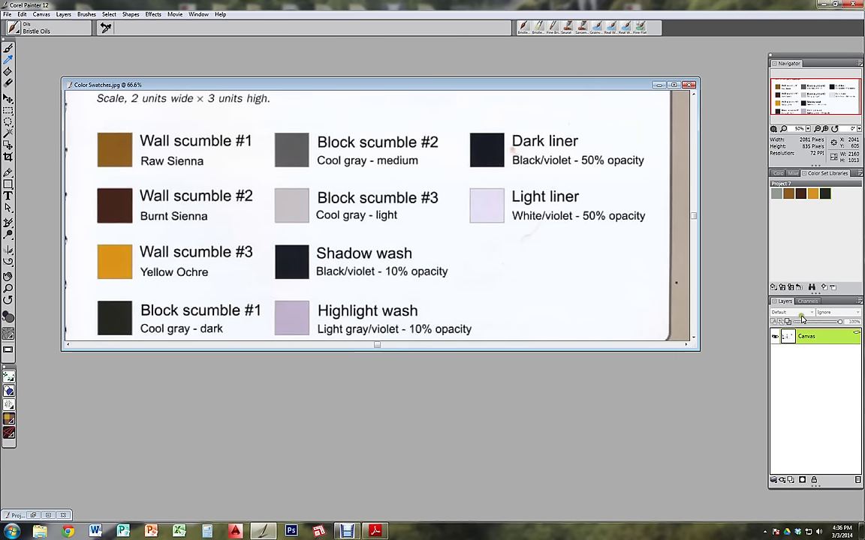
click(823, 287)
click(286, 200)
click(826, 287)
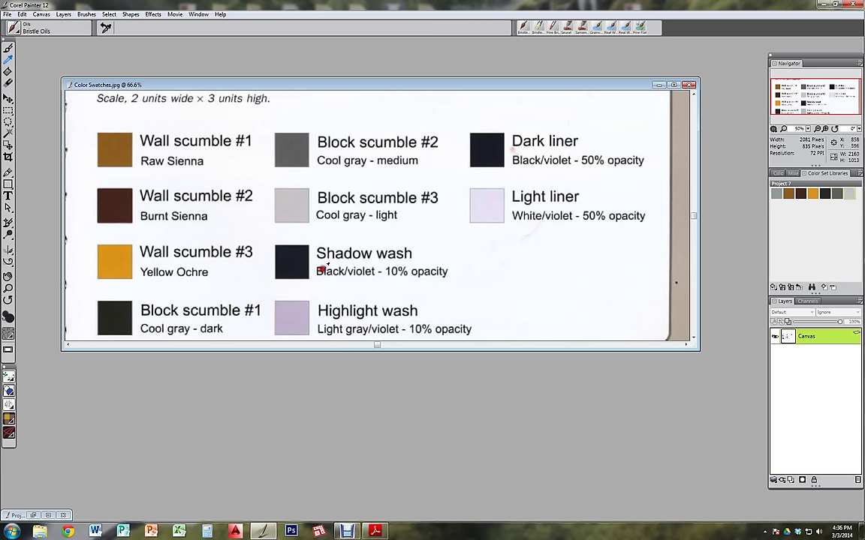
- Add the Shadow wash, Highlight wash, Dark liner and Light liner swatch colors to the Project 7 color set
click(825, 288)
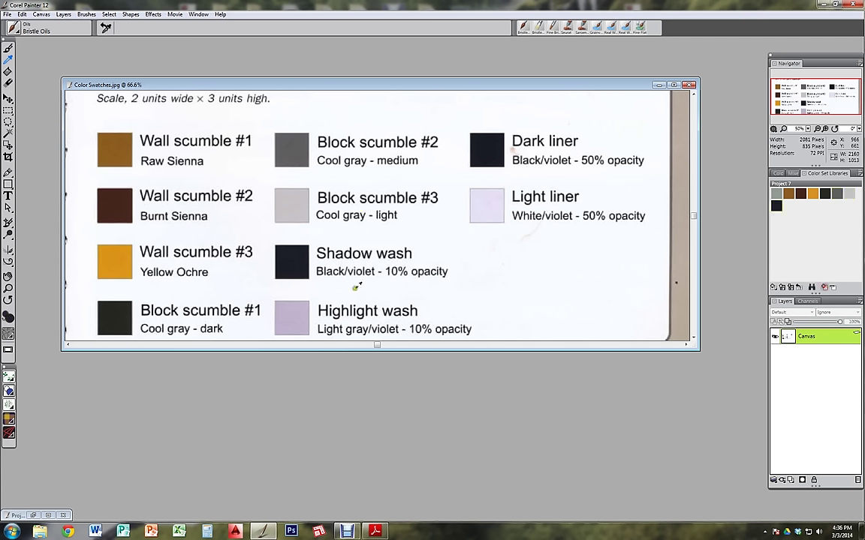
click(301, 322)
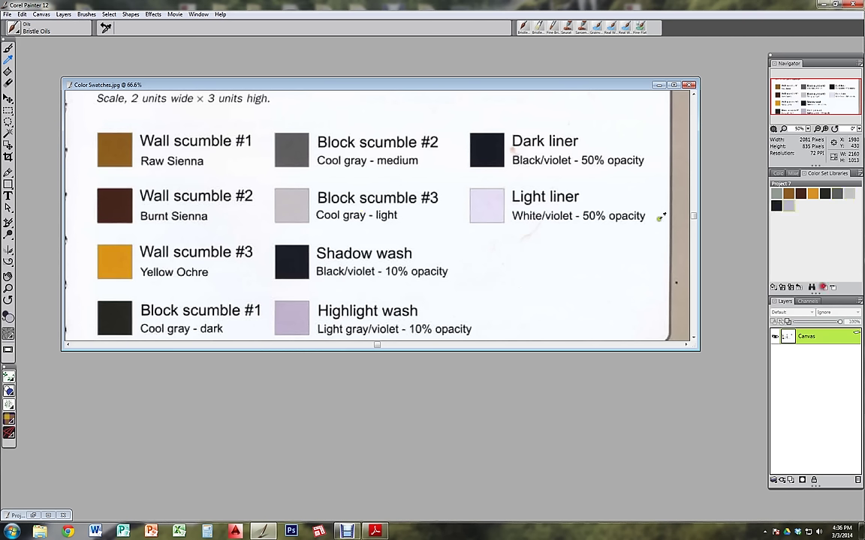
click(487, 205)
click(827, 288)
click(829, 289)
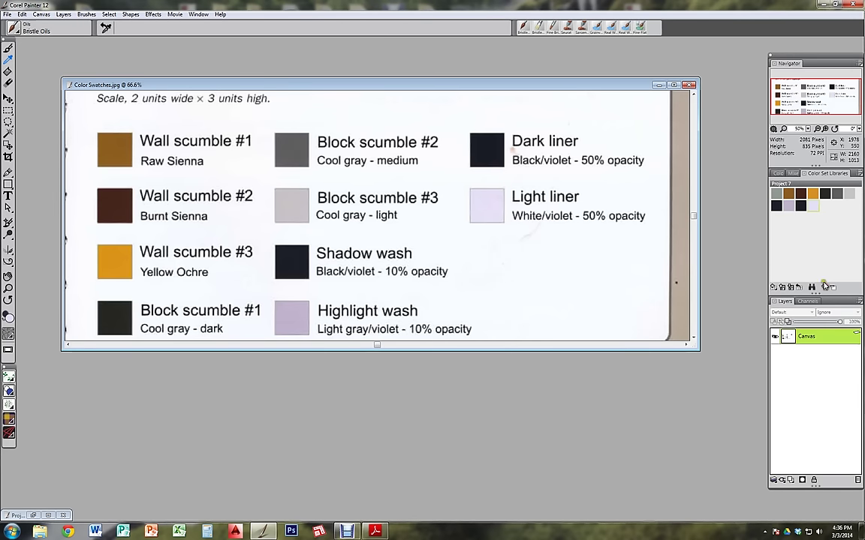
- Rename the last two colors in the Project 7 color set as Light Liner and Dark Liner
right_click(810, 213)
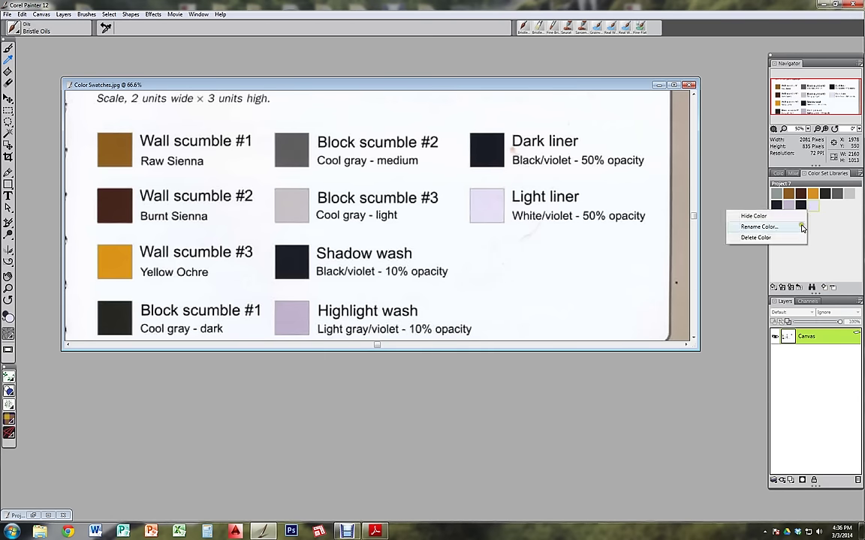
click(789, 227)
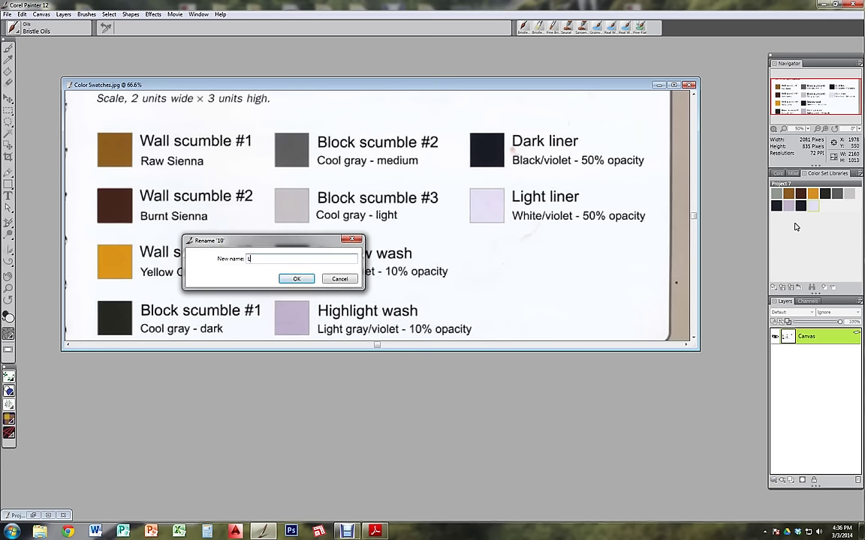
text(Light Lin)
key(Return)
right_click(801, 206)
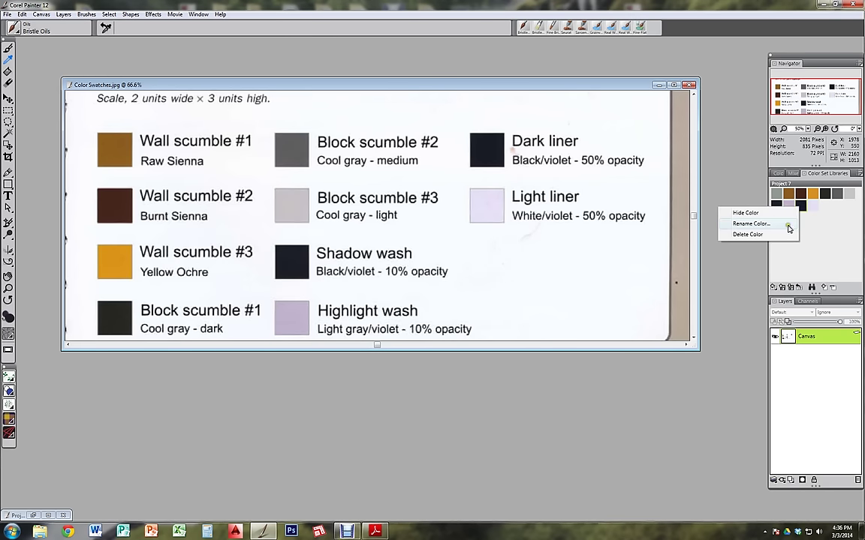
click(788, 227)
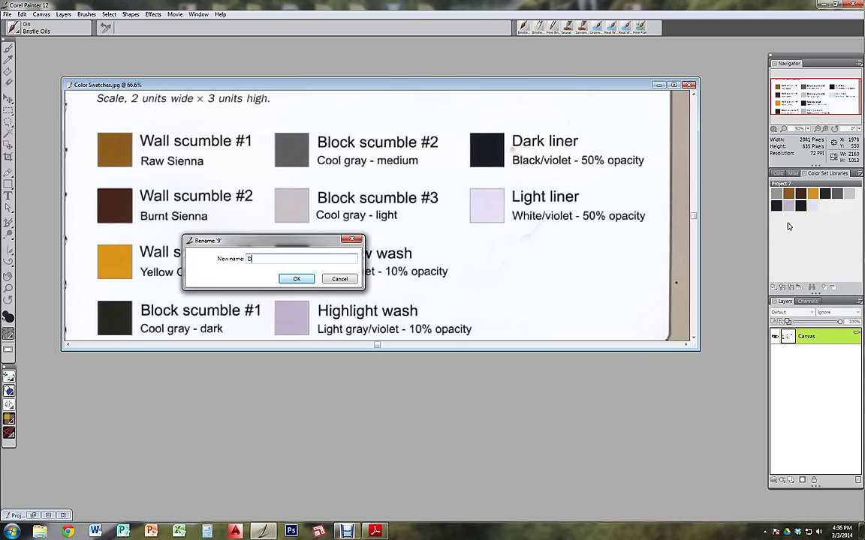
text(Dark L)
key(Return)
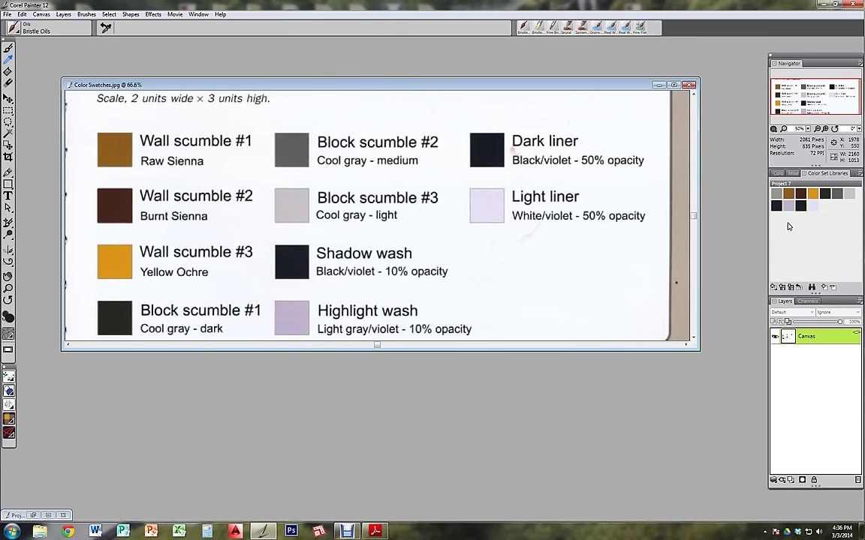
- Rename the light violet color in the Project 7 color set as Highlight Wash
right_click(782, 210)
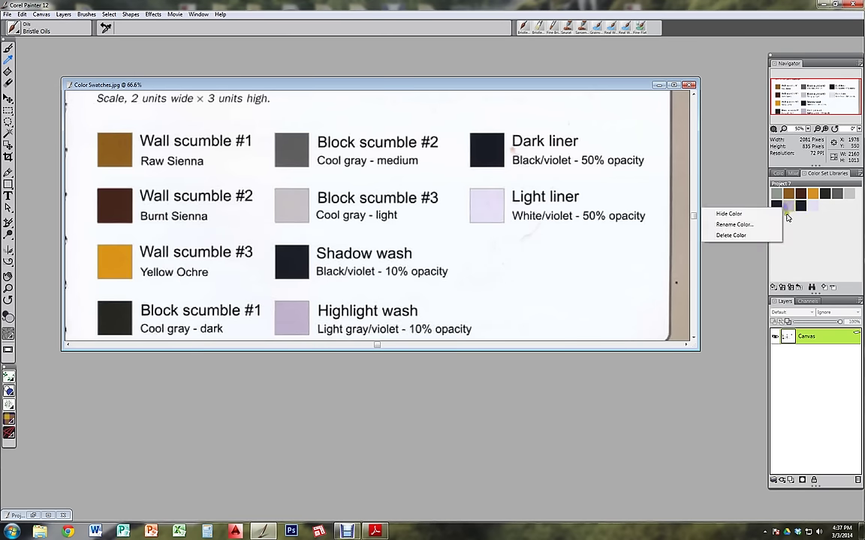
click(775, 226)
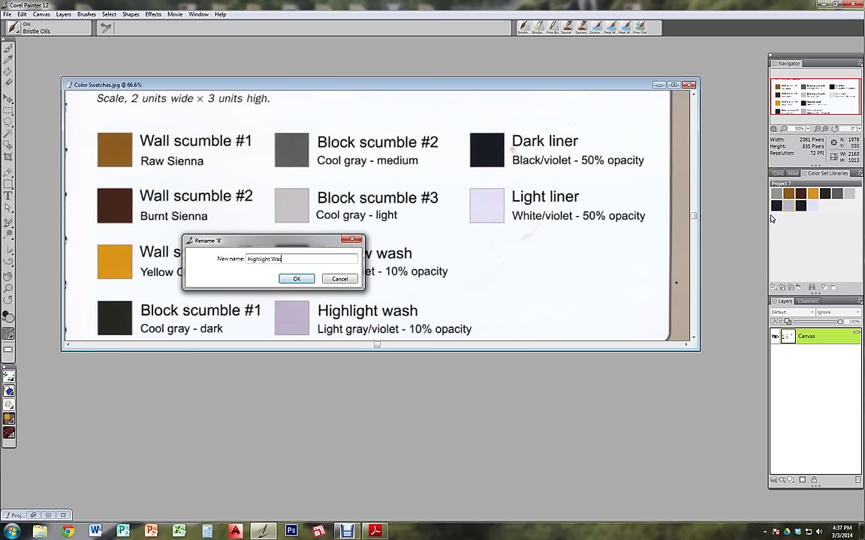
text(h)
key(Return)
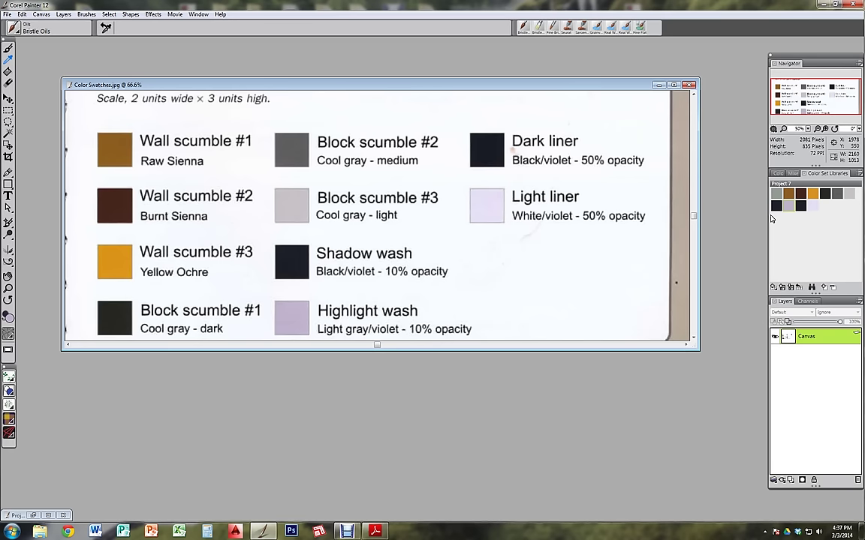
- Close the Color Swatches image, then restore and maximize the Project 7 canvas window
click(689, 86)
click(33, 515)
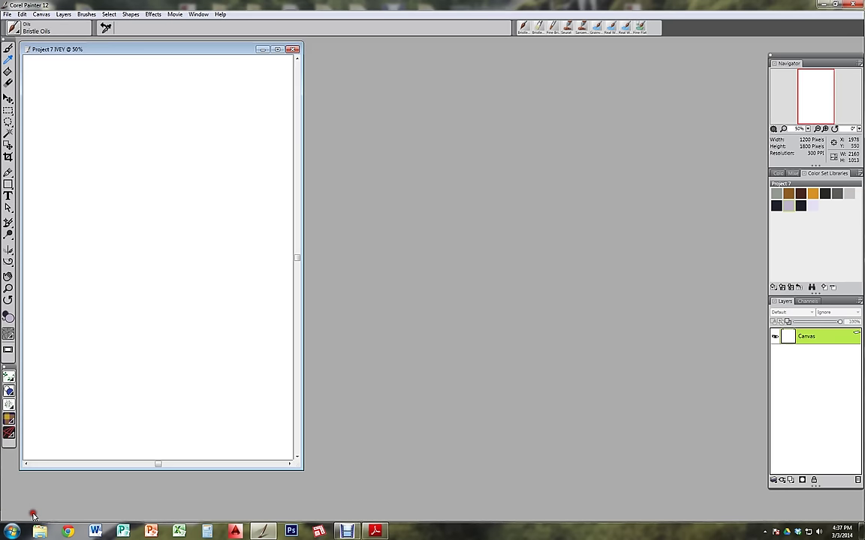
drag(191, 58, 371, 58)
click(456, 49)
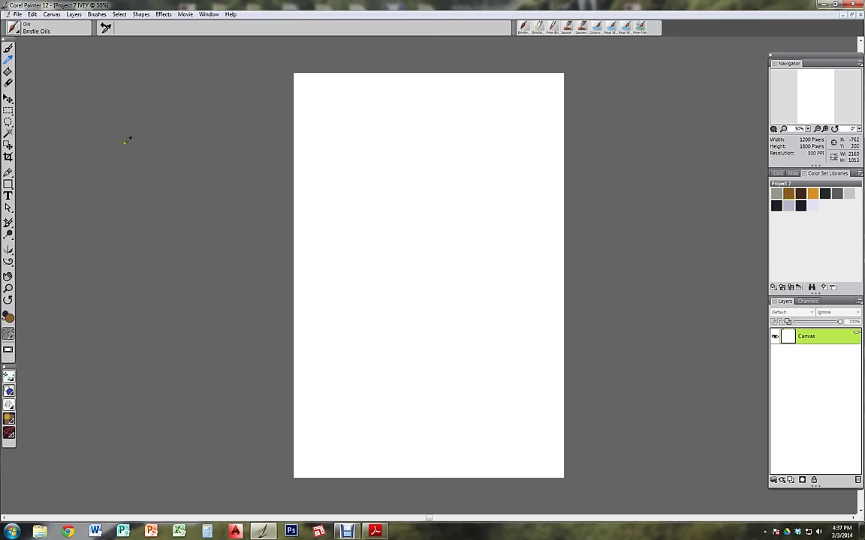
- Fill the blank canvas with the raw sienna Wall scumble #1 color using the Paint Bucket
click(9, 71)
click(377, 129)
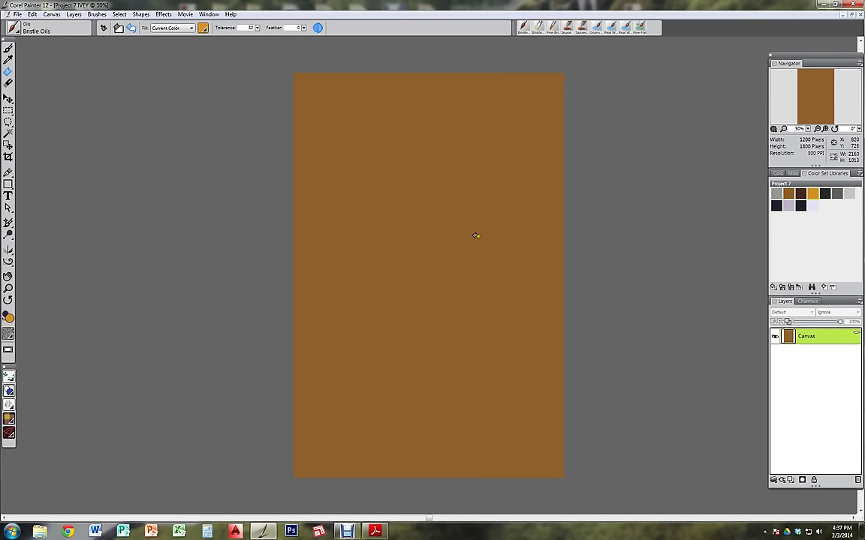
- Choose the Loaded Palette Knife variant from the Palette Knives brush category
click(14, 28)
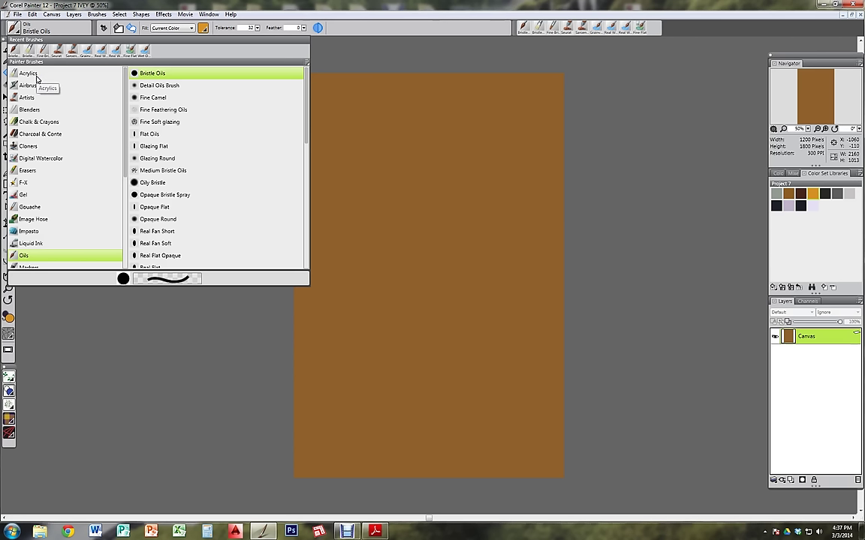
click(30, 207)
scroll(21, 152, down, 3)
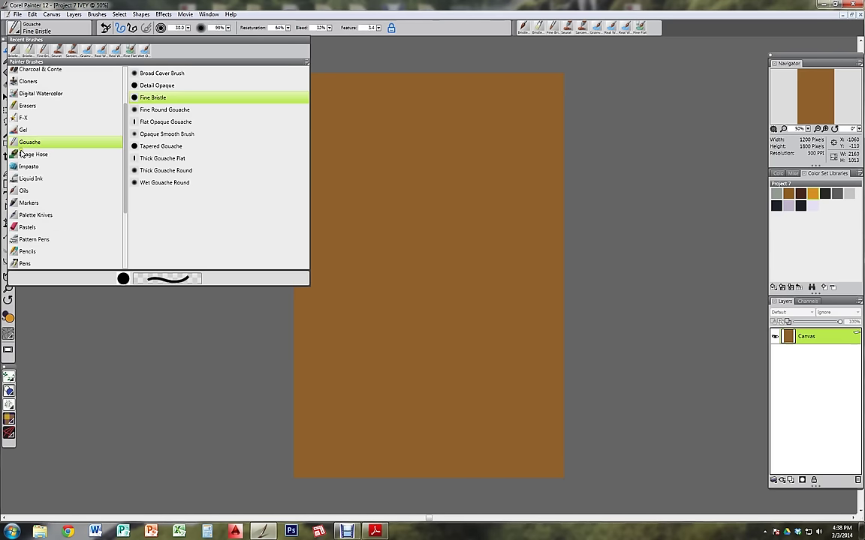
click(36, 193)
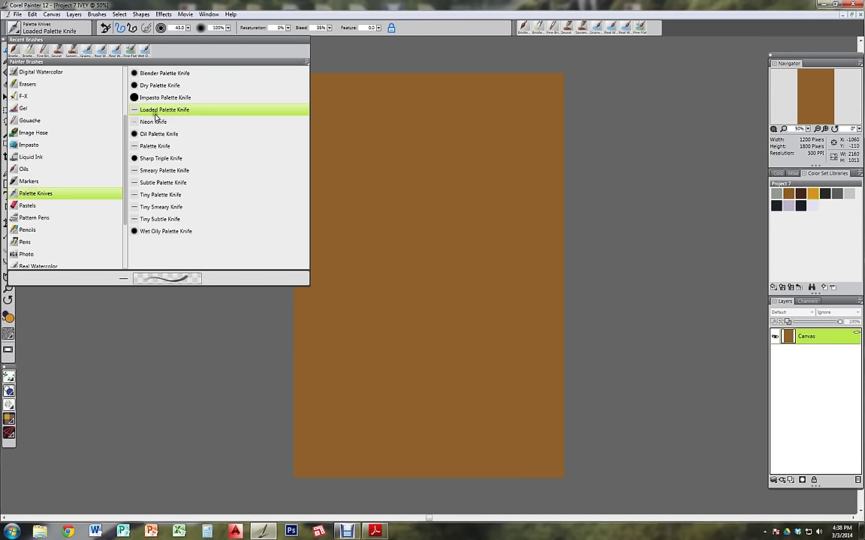
click(162, 111)
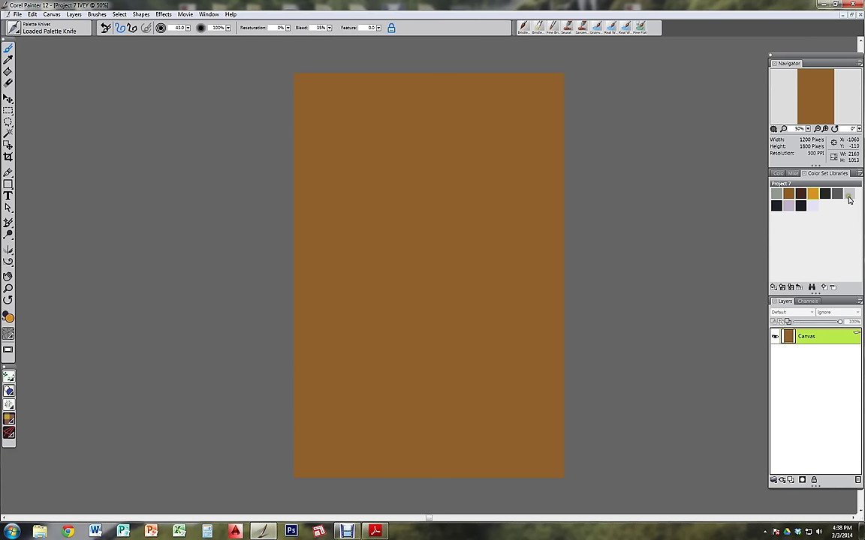
- Reset the Loaded Palette Knife and paint broad yellow ochre patches over the canvas at brush size 224.9
click(810, 195)
click(376, 214)
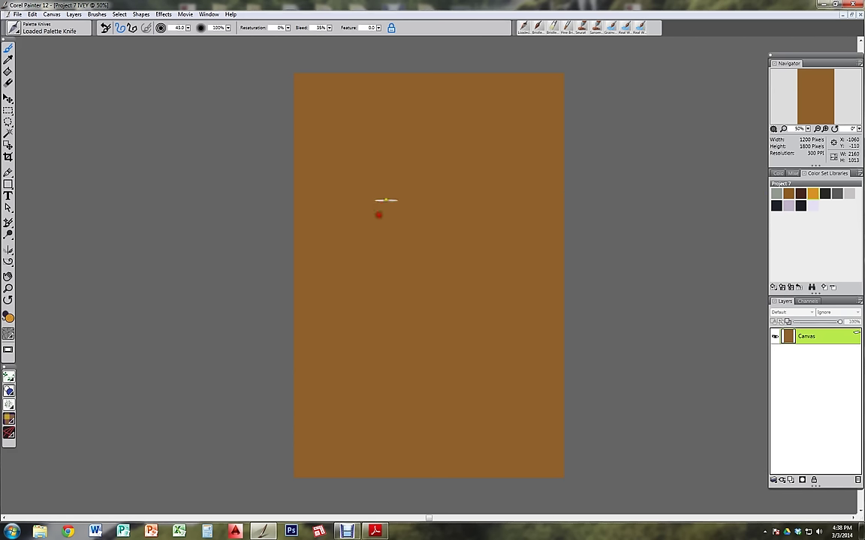
click(288, 27)
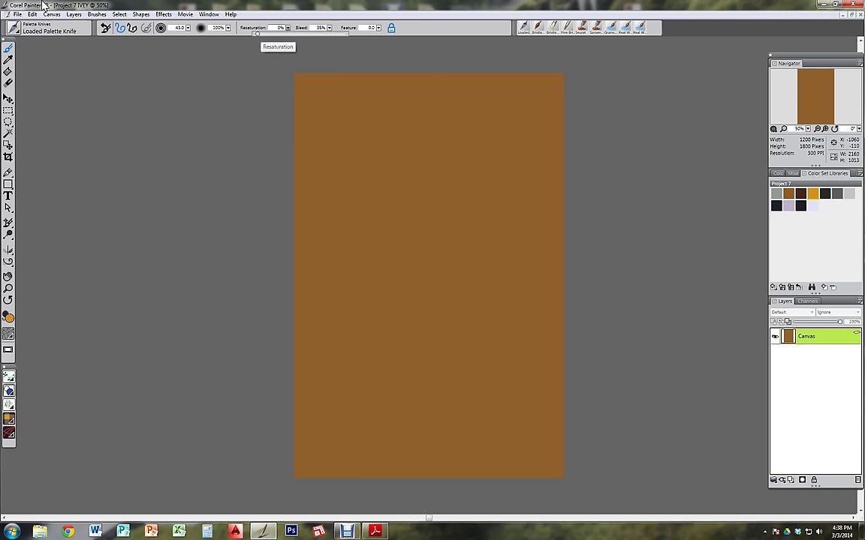
click(106, 28)
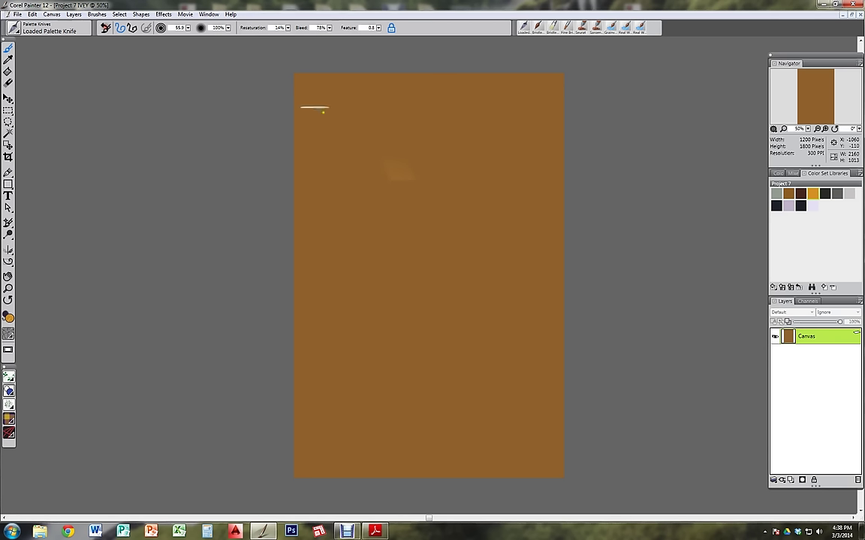
mouse_move(389, 156)
mouse_down()
mouse_move(412, 180)
mouse_move(396, 172)
mouse_move(399, 138)
mouse_move(436, 180)
mouse_move(492, 209)
mouse_move(492, 178)
mouse_move(533, 157)
mouse_move(481, 95)
mouse_move(297, 93)
mouse_move(286, 77)
mouse_move(322, 112)
mouse_up()
mouse_move(308, 174)
mouse_down()
mouse_move(279, 171)
mouse_move(337, 218)
mouse_move(322, 274)
mouse_move(321, 260)
mouse_move(400, 299)
mouse_move(412, 296)
mouse_move(448, 345)
mouse_move(397, 381)
mouse_move(373, 386)
mouse_move(414, 406)
mouse_move(301, 399)
mouse_move(299, 366)
mouse_move(317, 403)
mouse_move(301, 393)
mouse_move(337, 399)
mouse_move(368, 368)
mouse_move(289, 403)
mouse_move(318, 402)
mouse_move(271, 353)
mouse_move(375, 444)
mouse_move(428, 443)
mouse_move(541, 412)
mouse_move(513, 392)
mouse_move(500, 411)
mouse_move(539, 386)
mouse_move(542, 297)
mouse_move(518, 231)
mouse_move(421, 223)
mouse_move(420, 236)
mouse_move(562, 68)
mouse_move(537, 123)
mouse_move(452, 90)
mouse_move(336, 134)
mouse_move(576, 235)
mouse_move(407, 130)
mouse_move(376, 58)
mouse_move(391, 195)
mouse_move(322, 75)
mouse_move(340, 220)
mouse_move(294, 69)
mouse_move(357, 69)
mouse_move(322, 54)
mouse_move(289, 82)
mouse_move(328, 181)
mouse_move(300, 120)
mouse_up()
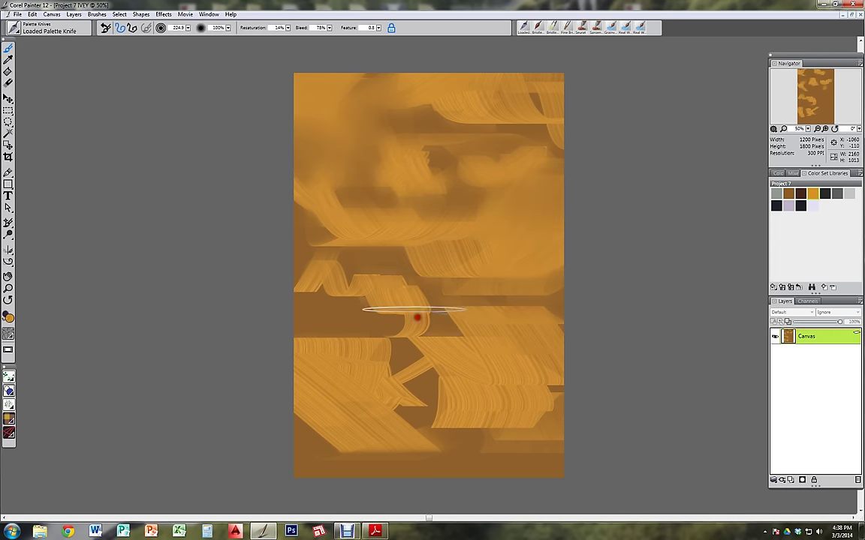
- Try blending the ochre patches and adding a dark Wall scumble #2 patch, comparing with the reference page in Adobe Reader
drag(416, 316, 514, 328)
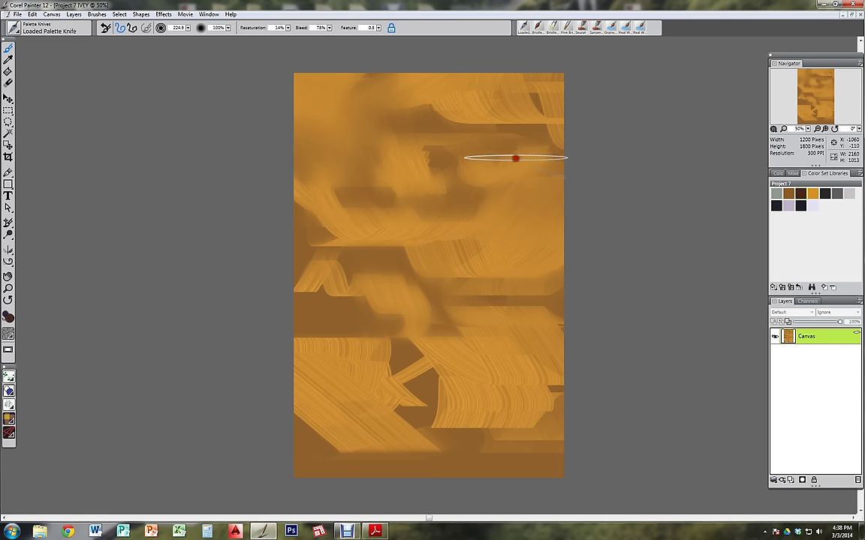
mouse_move(517, 149)
mouse_down()
mouse_move(404, 112)
mouse_move(494, 136)
mouse_move(505, 121)
mouse_move(418, 128)
mouse_move(446, 180)
mouse_up()
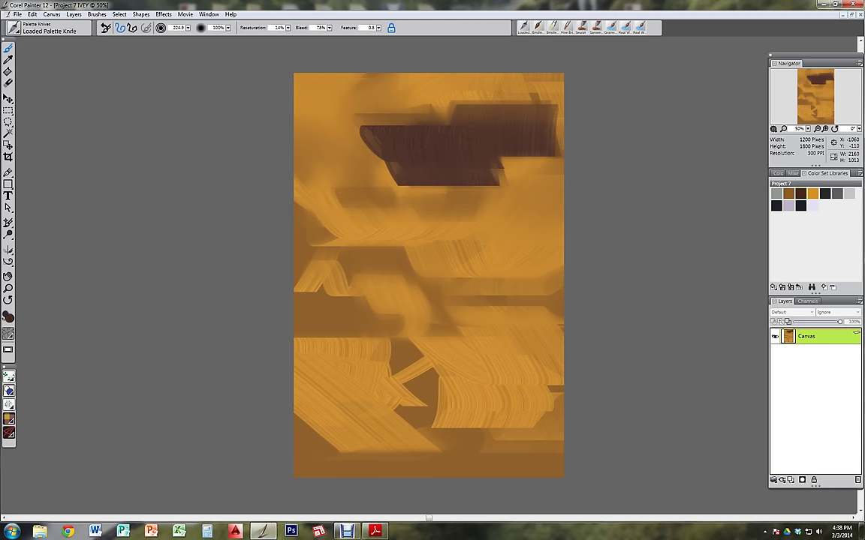
mouse_move(864, 25)
mouse_down()
mouse_move(319, 12)
mouse_move(320, 88)
mouse_move(495, 60)
mouse_up()
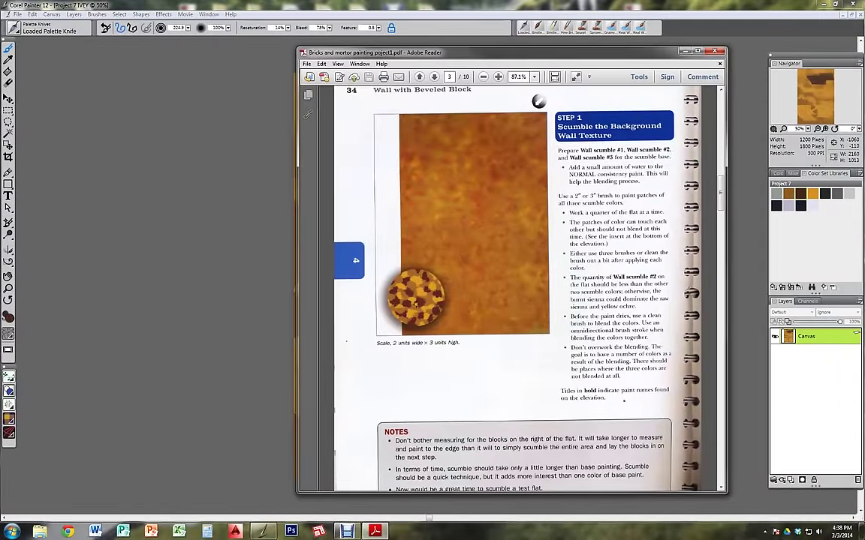
click(801, 197)
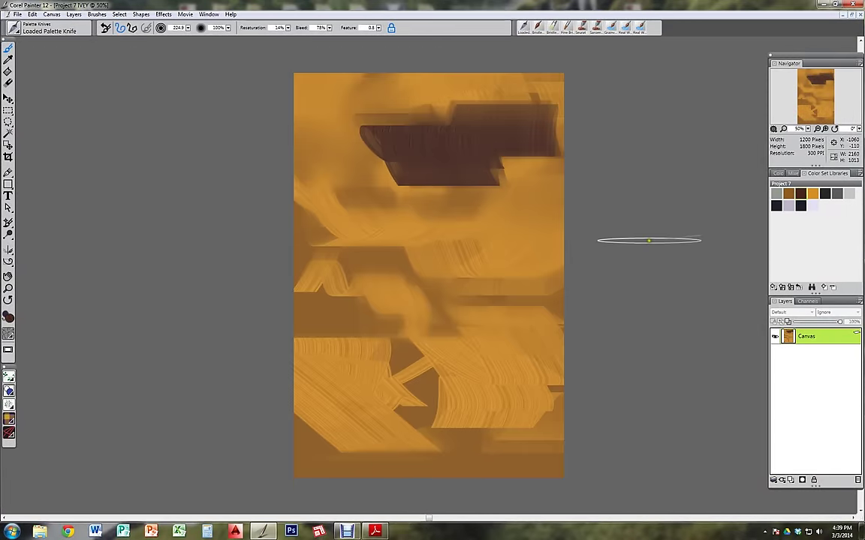
key(alt+Tab)
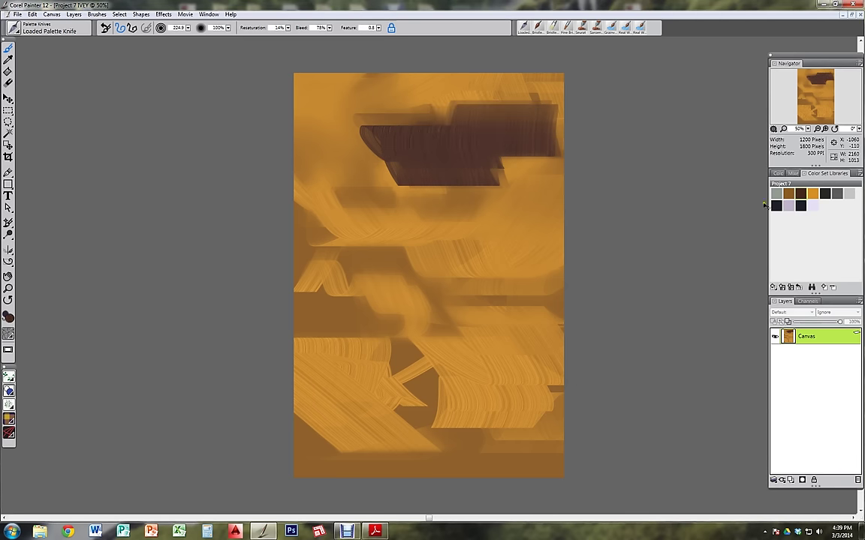
key(ctrl+z)
key(ctrl+z)
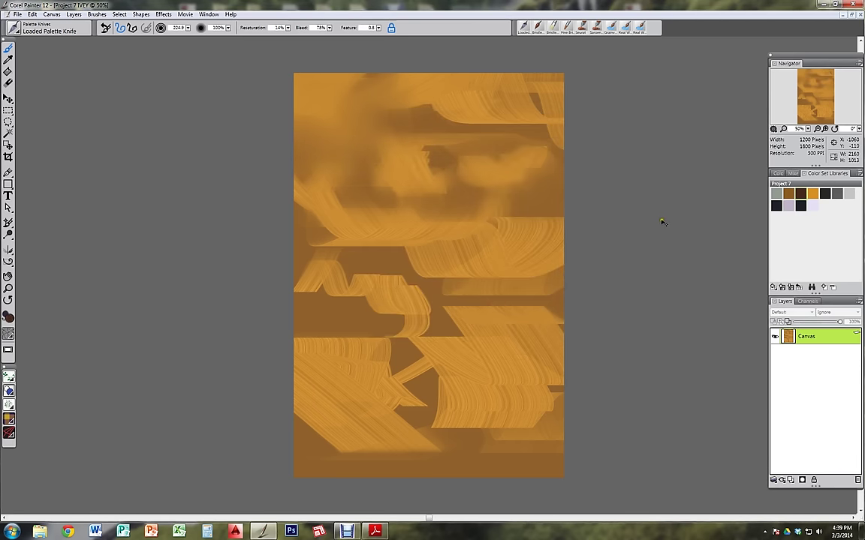
- Mix a red-brown of RGB 92, 34, 14, testing it on the canvas and undoing the test strokes
click(794, 173)
click(784, 173)
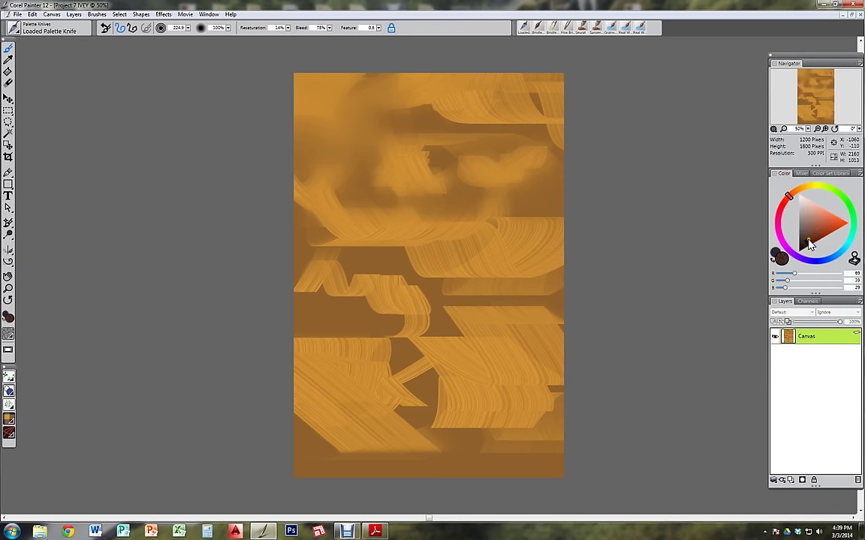
drag(809, 244, 816, 238)
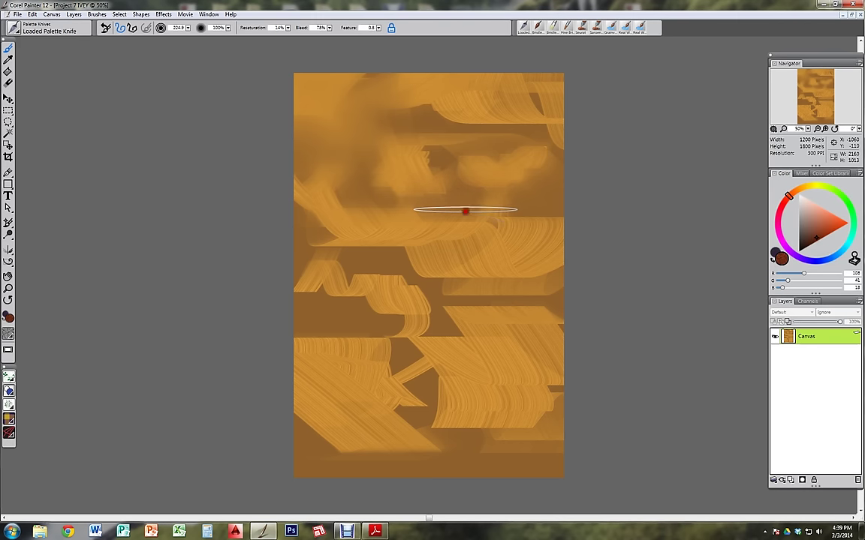
mouse_move(466, 210)
mouse_down()
mouse_move(460, 179)
mouse_move(440, 170)
mouse_move(463, 178)
mouse_move(444, 219)
mouse_up()
drag(816, 239, 814, 240)
mouse_move(474, 187)
mouse_down()
mouse_move(498, 180)
mouse_move(519, 195)
mouse_move(503, 181)
mouse_move(544, 339)
mouse_up()
key(ctrl+z)
key(ctrl+z)
key(ctrl+z)
key(ctrl+z)
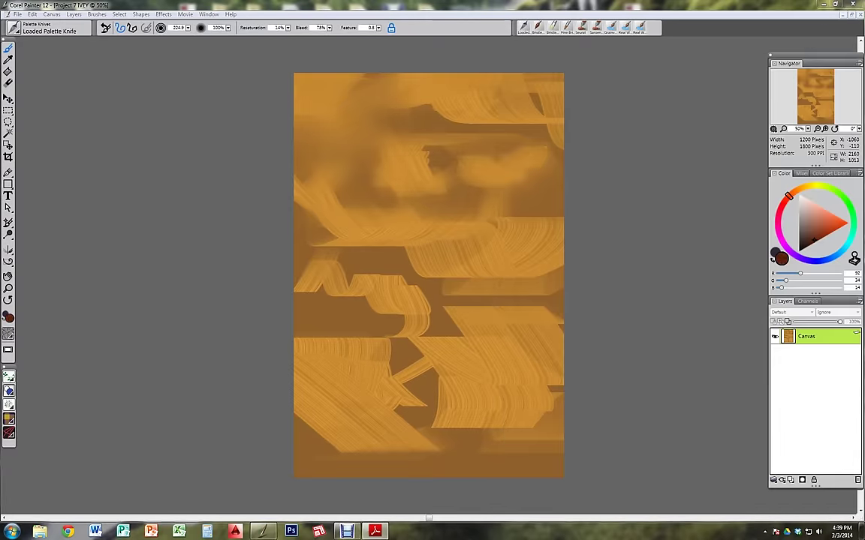
- Paint broad red-brown palette knife patches across the canvas, leaving areas of ochre between them
mouse_move(359, 237)
mouse_down()
mouse_move(402, 282)
mouse_move(277, 251)
mouse_move(321, 201)
mouse_up()
mouse_move(368, 342)
mouse_down()
mouse_move(304, 313)
mouse_move(456, 330)
mouse_move(425, 433)
mouse_move(367, 459)
mouse_move(268, 444)
mouse_move(568, 428)
mouse_move(572, 290)
mouse_move(545, 193)
mouse_move(387, 79)
mouse_move(463, 244)
mouse_up()
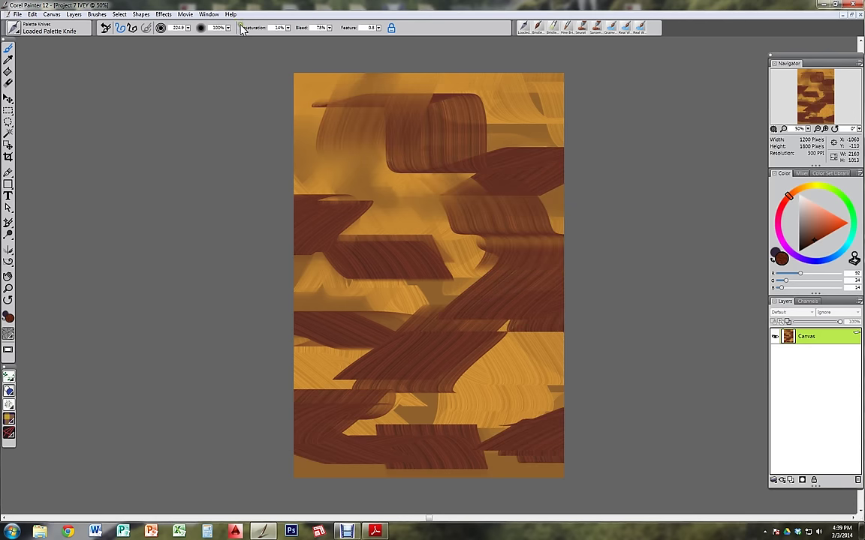
- Blend the red-brown and ochre patches across the canvas at 0% Resaturation, refining small areas with the brush at size 33.5
drag(289, 27, 249, 37)
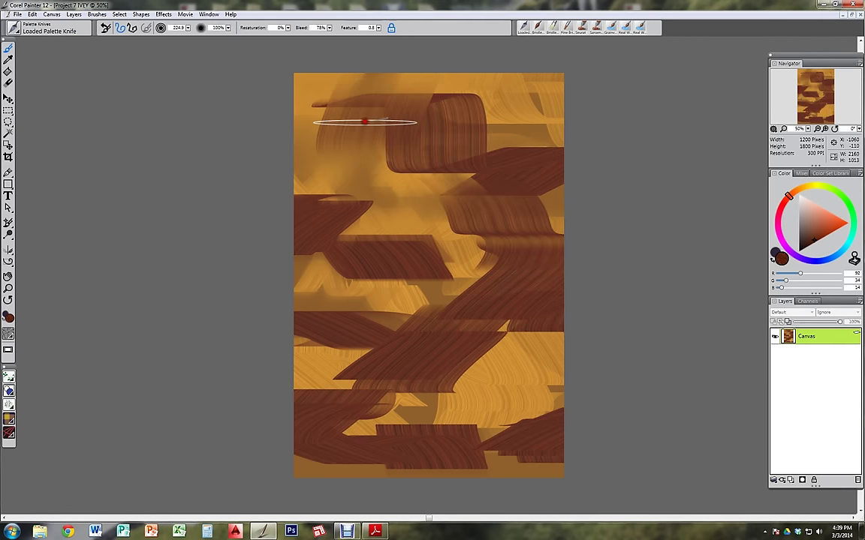
mouse_move(365, 122)
mouse_down()
mouse_move(336, 156)
mouse_move(307, 101)
mouse_move(357, 89)
mouse_move(356, 160)
mouse_move(427, 177)
mouse_move(356, 144)
mouse_move(364, 79)
mouse_move(435, 138)
mouse_move(404, 123)
mouse_move(365, 157)
mouse_move(334, 161)
mouse_move(323, 203)
mouse_move(346, 177)
mouse_move(417, 227)
mouse_move(470, 240)
mouse_move(397, 284)
mouse_move(307, 243)
mouse_move(281, 261)
mouse_move(312, 194)
mouse_move(316, 227)
mouse_move(389, 230)
mouse_move(371, 156)
mouse_move(441, 196)
mouse_move(443, 156)
mouse_move(510, 184)
mouse_move(568, 110)
mouse_move(544, 102)
mouse_move(532, 80)
mouse_move(458, 79)
mouse_move(503, 99)
mouse_move(480, 168)
mouse_move(555, 192)
mouse_move(557, 149)
mouse_move(507, 249)
mouse_move(495, 343)
mouse_move(441, 301)
mouse_move(539, 362)
mouse_up()
scroll(428, 275, up, 5)
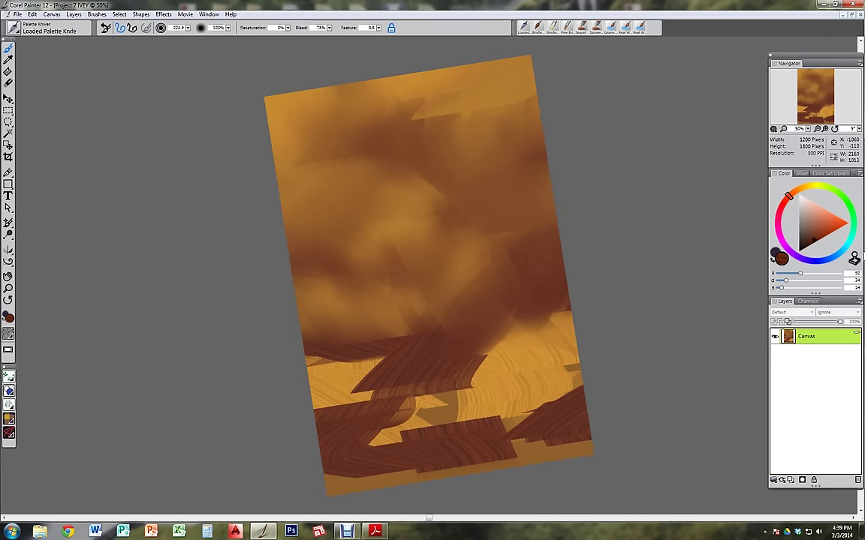
scroll(429, 275, up, 2)
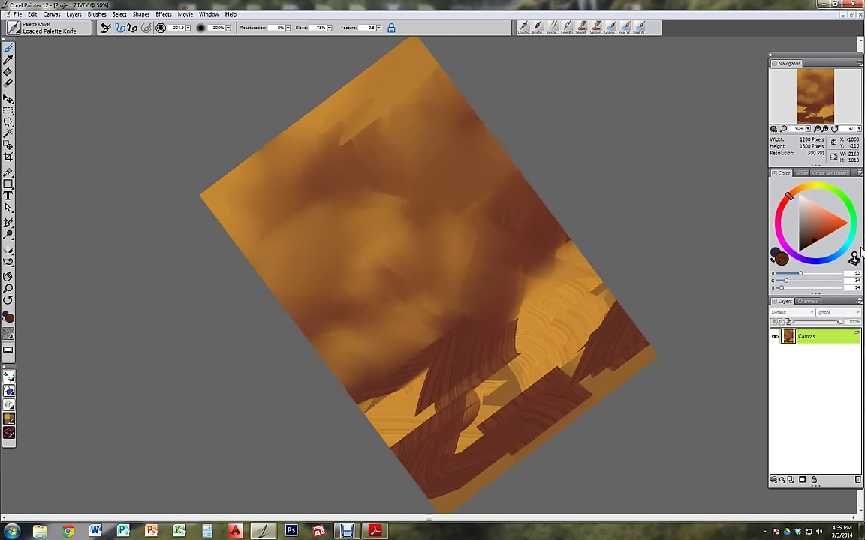
mouse_move(441, 223)
mouse_down()
mouse_move(507, 224)
mouse_move(600, 287)
mouse_move(557, 319)
mouse_move(560, 350)
mouse_move(533, 256)
mouse_move(487, 212)
mouse_move(469, 285)
mouse_move(528, 321)
mouse_move(549, 320)
mouse_move(488, 297)
mouse_move(498, 296)
mouse_move(463, 267)
mouse_move(523, 308)
mouse_move(538, 301)
mouse_move(540, 314)
mouse_move(519, 340)
mouse_move(631, 373)
mouse_move(613, 354)
mouse_move(541, 376)
mouse_move(585, 389)
mouse_move(597, 416)
mouse_move(623, 362)
mouse_move(644, 350)
mouse_move(601, 355)
mouse_move(528, 386)
mouse_move(535, 360)
mouse_move(459, 363)
mouse_move(565, 415)
mouse_move(558, 430)
mouse_move(479, 385)
mouse_move(494, 439)
mouse_move(460, 485)
mouse_up()
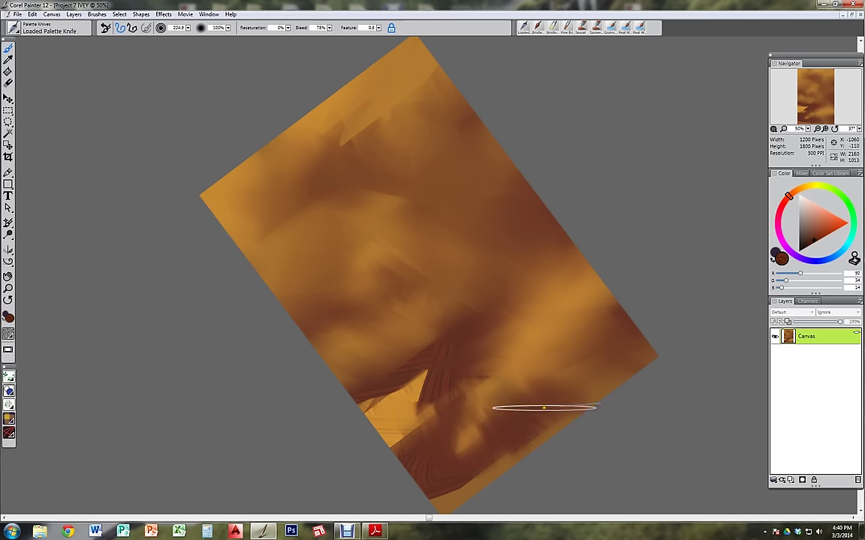
mouse_move(543, 407)
mouse_down()
mouse_move(450, 400)
mouse_move(382, 419)
mouse_move(412, 392)
mouse_move(421, 422)
mouse_move(440, 337)
mouse_move(427, 330)
mouse_move(432, 406)
mouse_move(384, 423)
mouse_up()
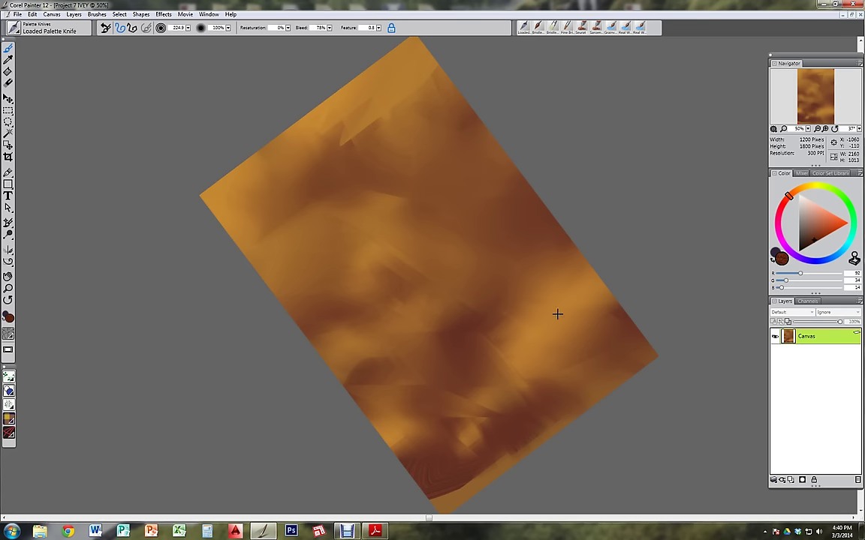
mouse_move(437, 292)
mouse_down()
mouse_move(488, 283)
mouse_move(483, 293)
mouse_move(442, 293)
mouse_up()
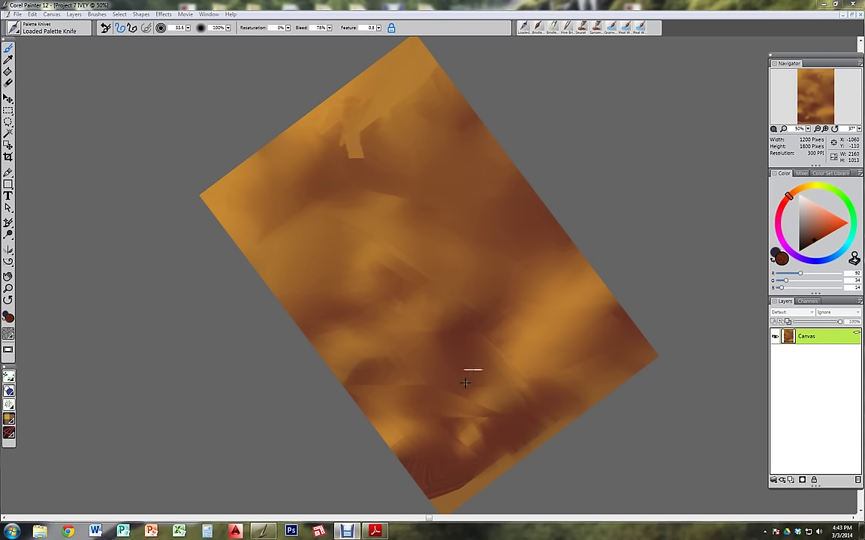
- Enlarge the Loaded Palette Knife to size 111.7 and blend the hard-edged patches along the canvas's lower end
key(bracketright)
key(bracketright)
key(bracketright)
key(bracketright)
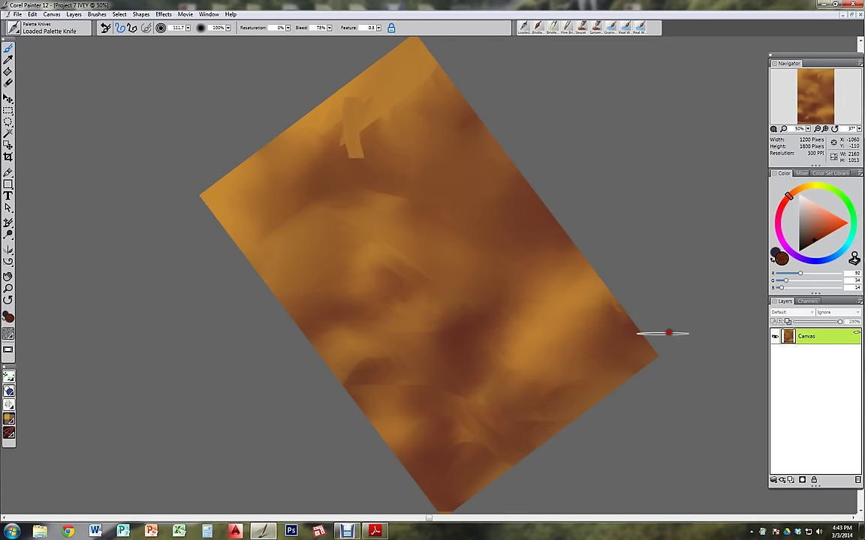
- Switch to Adobe Reader to compare the painting with the Step 1 scumble reference page, restoring and minimizing its window
drag(864, 18, 702, 1)
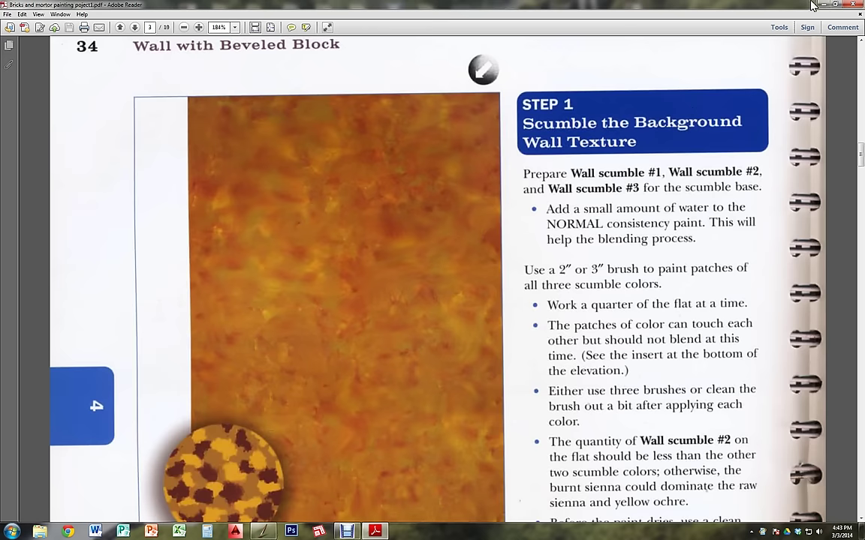
click(836, 5)
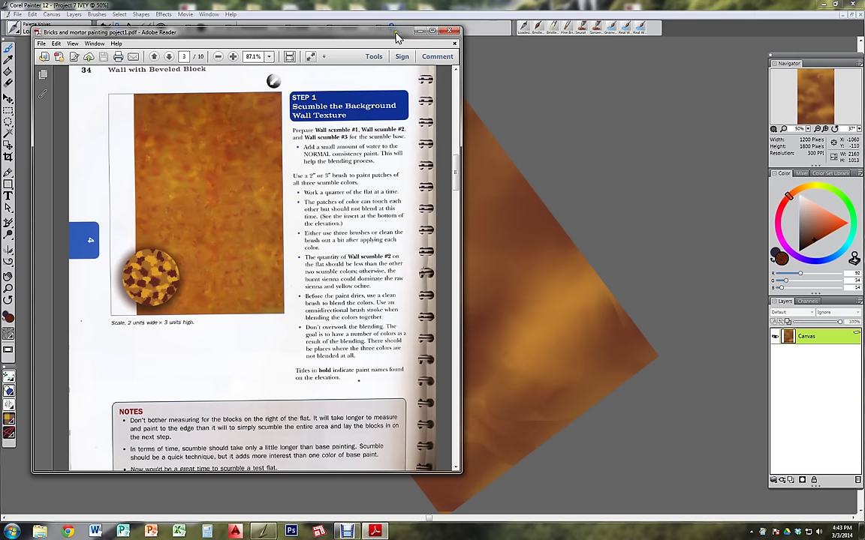
mouse_move(403, 36)
mouse_down()
mouse_move(619, 91)
mouse_move(628, 113)
mouse_up()
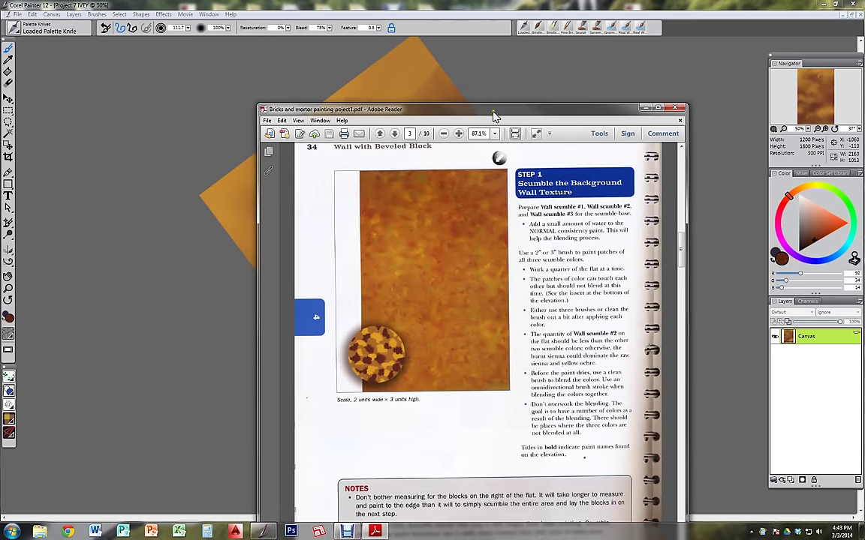
click(645, 108)
- Smear a patch near the top of the canvas and set the Loaded Palette Knife's Resaturation to 27%
mouse_move(359, 160)
mouse_down()
mouse_move(348, 152)
mouse_move(347, 108)
mouse_move(328, 138)
mouse_move(285, 132)
mouse_move(334, 174)
mouse_up()
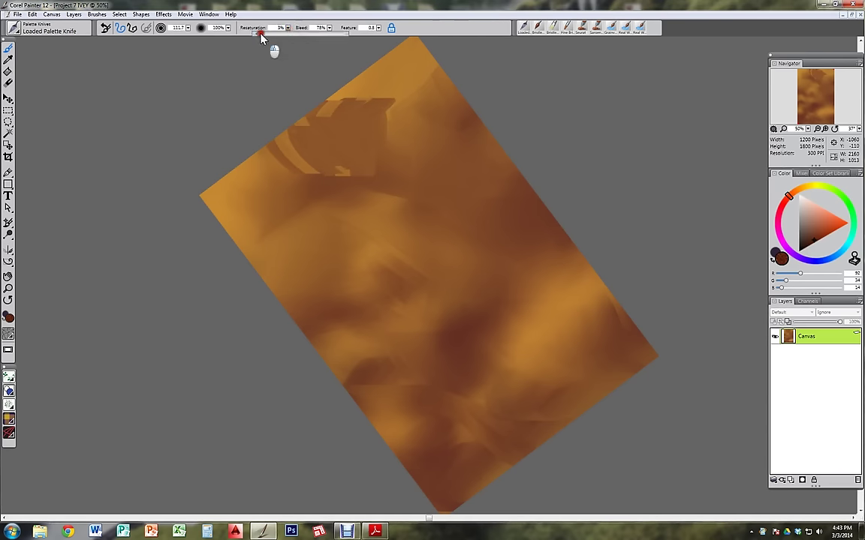
click(538, 27)
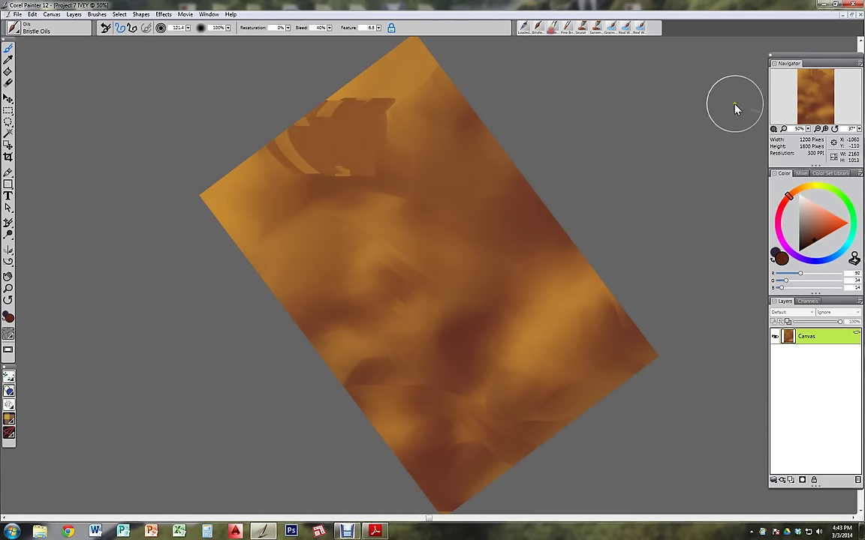
click(526, 28)
- Delete the dark brown and grey-green swatches from the Project 7 color set
click(831, 174)
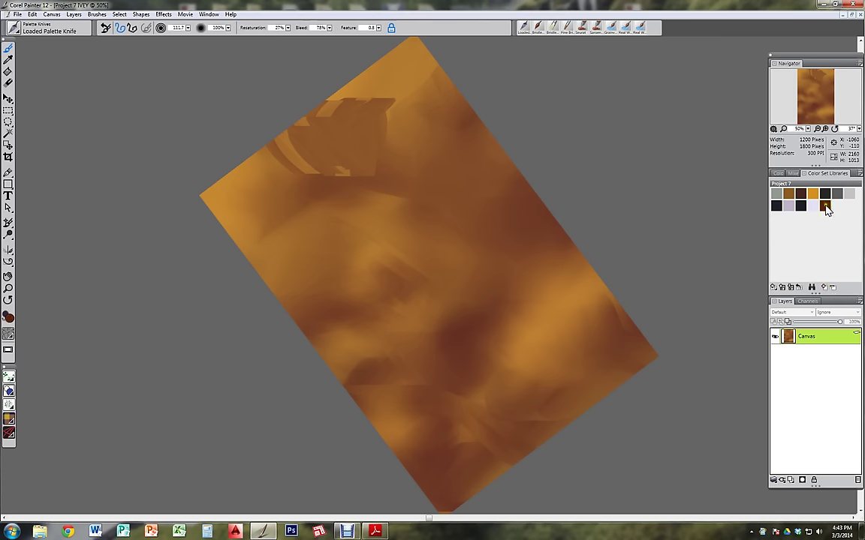
click(831, 288)
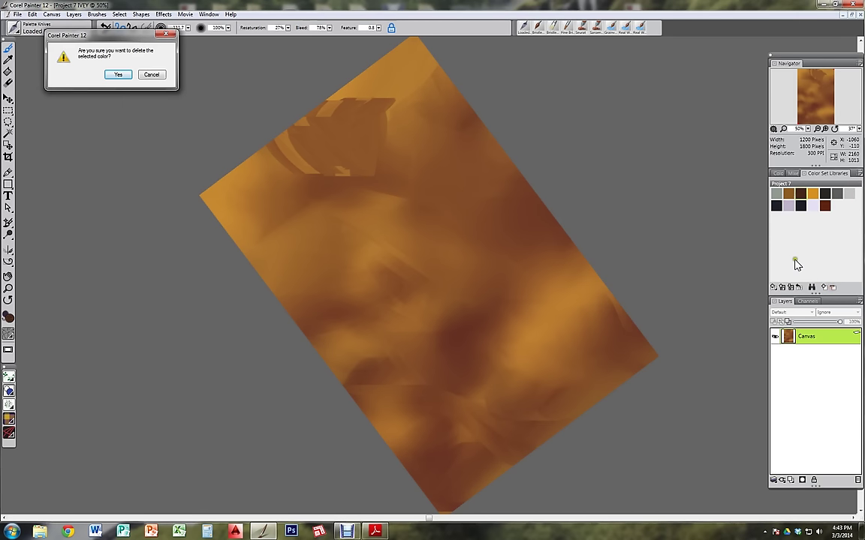
click(119, 75)
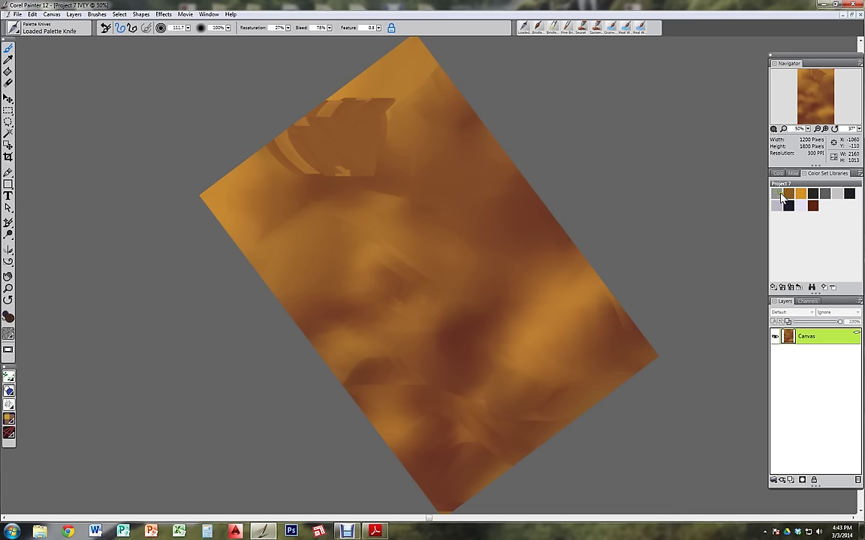
click(831, 288)
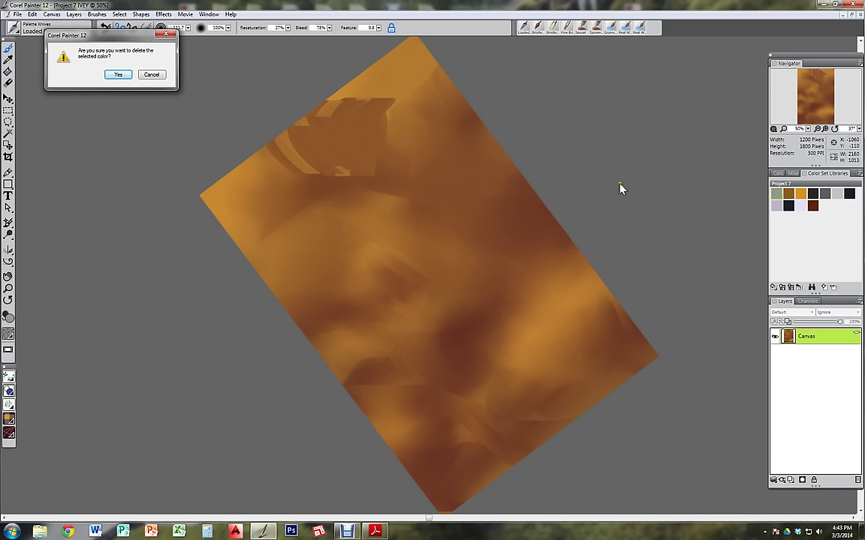
click(121, 74)
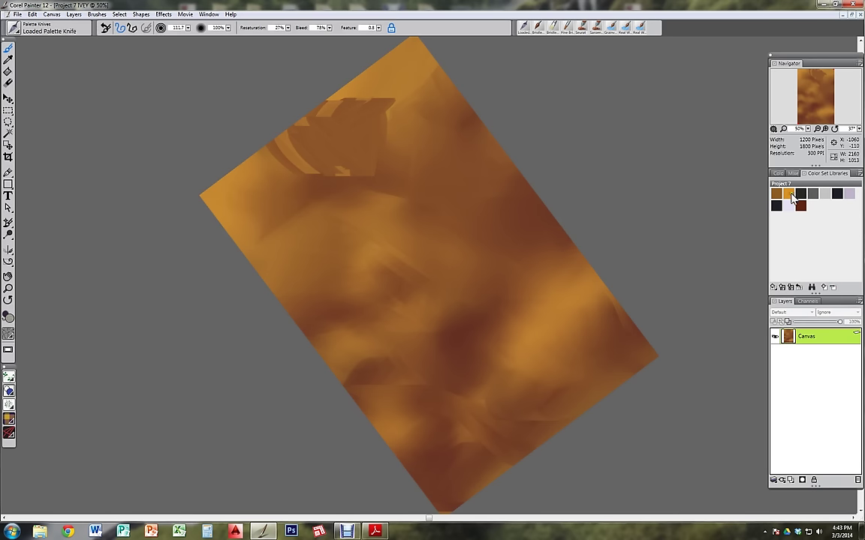
- Paint a yellow-ochre patch near the canvas top, reset the rotation to 0°, and add short ochre dashes at brush size 66.2
mouse_move(362, 131)
mouse_down()
mouse_move(339, 145)
mouse_move(378, 161)
mouse_up()
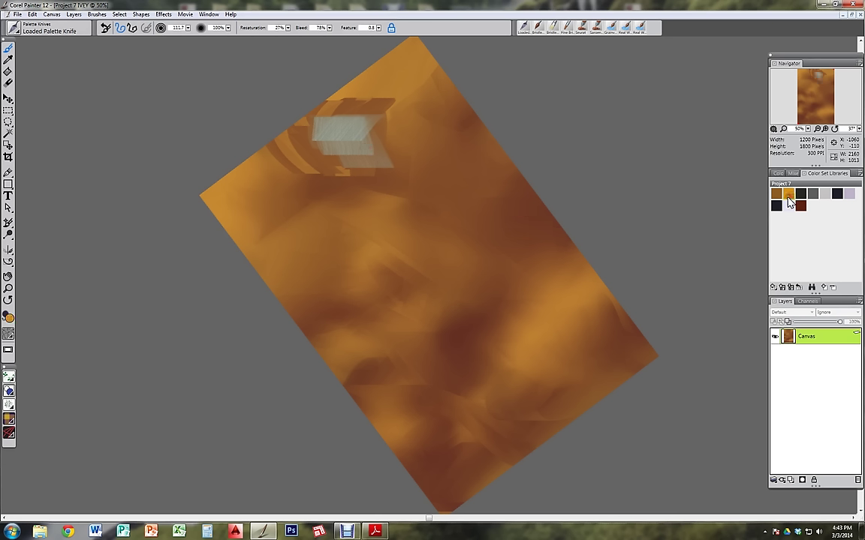
mouse_move(325, 157)
mouse_down()
mouse_move(361, 116)
mouse_move(380, 160)
mouse_move(340, 140)
mouse_move(379, 141)
mouse_move(403, 154)
mouse_up()
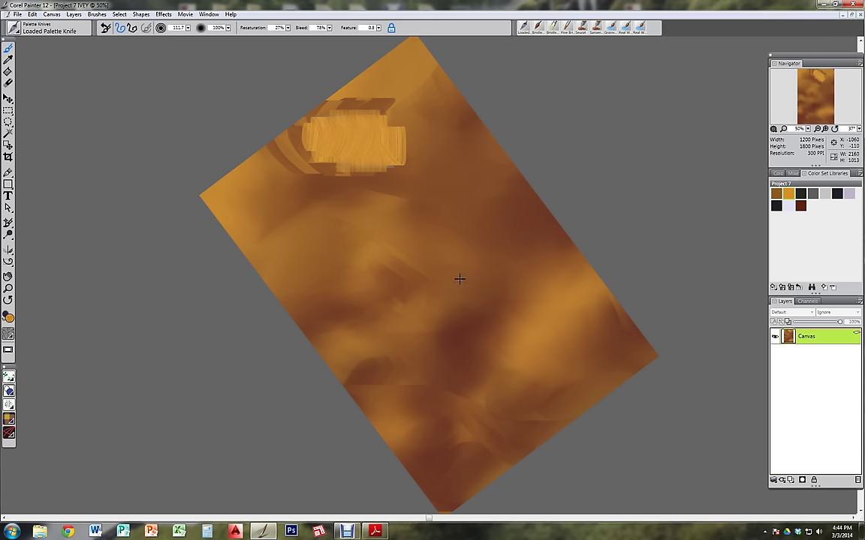
mouse_move(423, 280)
mouse_down()
mouse_move(575, 246)
mouse_move(477, 266)
mouse_move(419, 199)
mouse_move(392, 105)
mouse_move(410, 226)
mouse_up()
drag(424, 272, 404, 271)
alt+click(444, 255)
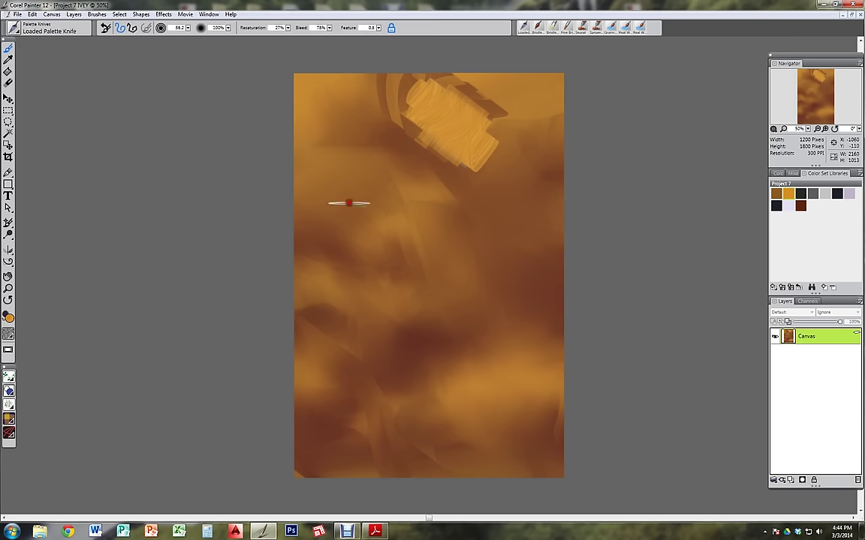
mouse_move(355, 209)
mouse_down()
mouse_move(389, 236)
mouse_move(345, 260)
mouse_move(331, 235)
mouse_up()
drag(447, 283, 473, 288)
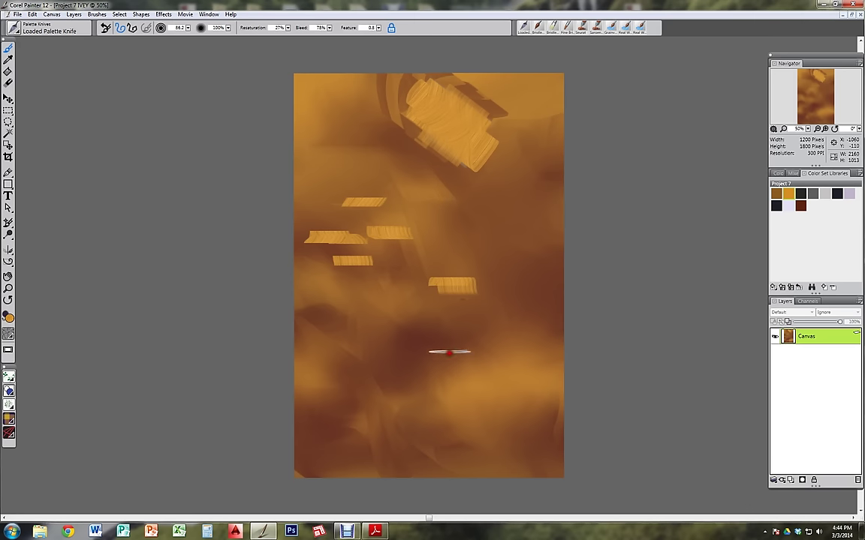
- Scatter short yellow-ochre dabs across the whole canvas with the Bristle Oils brush at 46% Resaturation
click(538, 29)
mouse_move(375, 227)
mouse_down()
mouse_move(412, 241)
mouse_move(380, 236)
mouse_move(426, 237)
mouse_move(413, 237)
mouse_up()
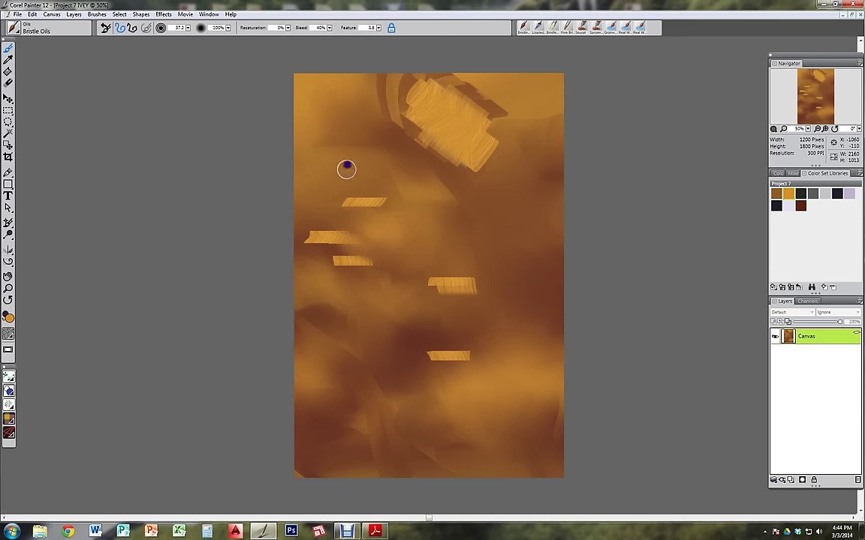
drag(292, 29, 295, 35)
drag(344, 112, 359, 139)
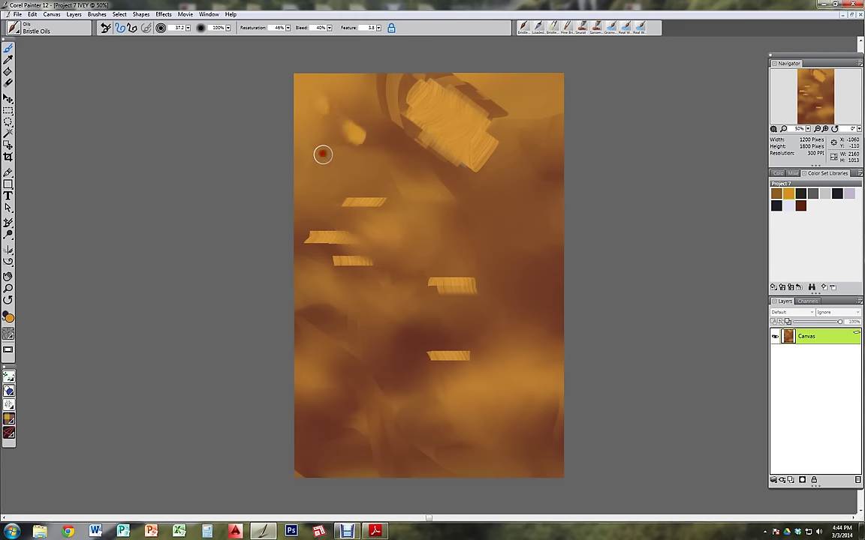
mouse_move(335, 170)
mouse_down()
mouse_move(378, 154)
mouse_move(327, 168)
mouse_move(378, 164)
mouse_move(379, 157)
mouse_up()
drag(350, 92, 354, 101)
drag(385, 132, 397, 143)
mouse_move(426, 182)
mouse_down()
mouse_move(438, 189)
mouse_move(425, 204)
mouse_up()
click(408, 212)
drag(381, 179, 351, 175)
click(375, 244)
click(387, 274)
click(355, 219)
drag(325, 241, 332, 272)
click(340, 296)
click(345, 332)
drag(326, 309, 308, 323)
drag(316, 318, 327, 327)
click(367, 343)
click(384, 351)
mouse_move(390, 311)
mouse_down()
mouse_move(397, 327)
mouse_move(372, 315)
mouse_up()
drag(345, 411, 350, 398)
drag(321, 397, 306, 406)
click(407, 415)
drag(396, 394, 408, 390)
drag(460, 417, 467, 438)
drag(444, 448, 428, 457)
mouse_move(383, 448)
mouse_down()
mouse_move(380, 464)
mouse_move(393, 473)
mouse_up()
click(346, 451)
mouse_move(506, 474)
mouse_down()
mouse_move(499, 463)
mouse_move(545, 459)
mouse_up()
click(560, 460)
drag(553, 431, 538, 439)
click(536, 409)
click(488, 402)
drag(495, 372, 512, 370)
click(548, 349)
click(544, 306)
click(538, 264)
click(511, 270)
click(484, 238)
click(454, 223)
click(501, 212)
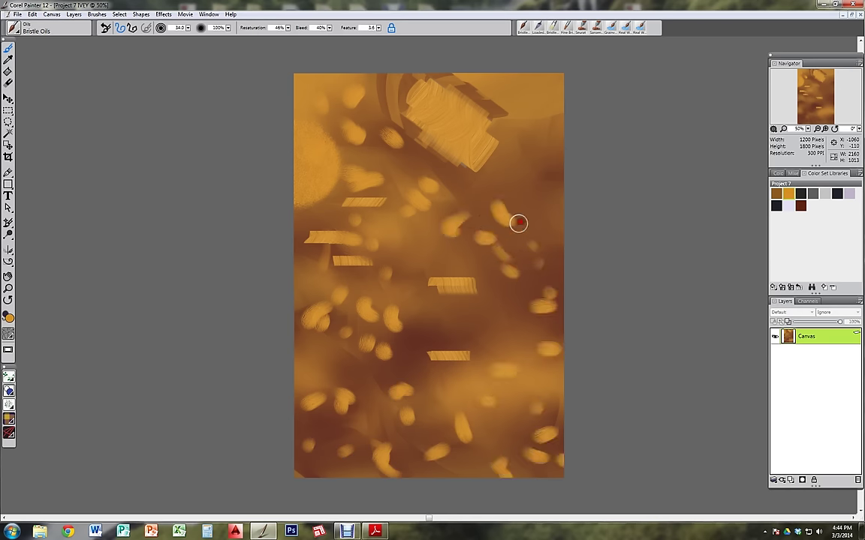
drag(518, 198, 531, 205)
click(531, 161)
click(521, 149)
mouse_move(545, 125)
mouse_down()
mouse_move(513, 123)
mouse_move(548, 99)
mouse_up()
click(503, 98)
click(440, 120)
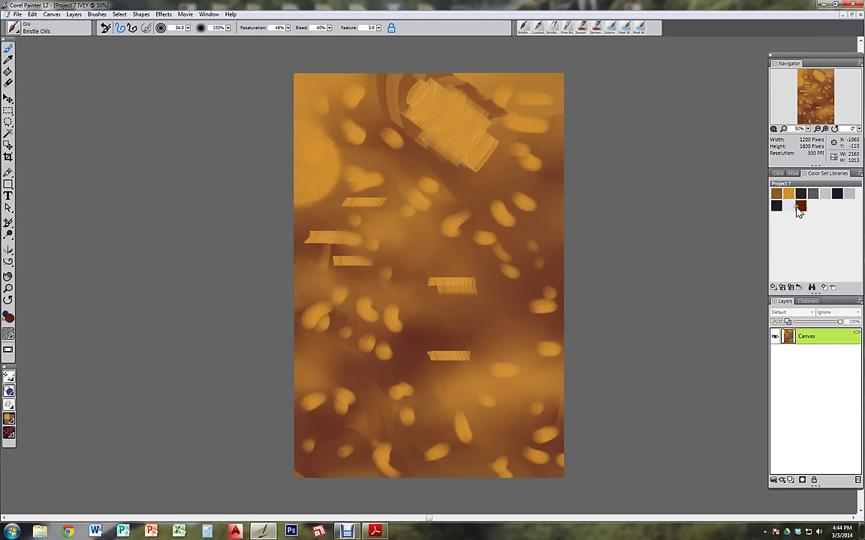
- Scatter red-brown dabs among the ochre ones across the canvas with the Bristle Oils brush at size 34.0
click(498, 189)
click(454, 183)
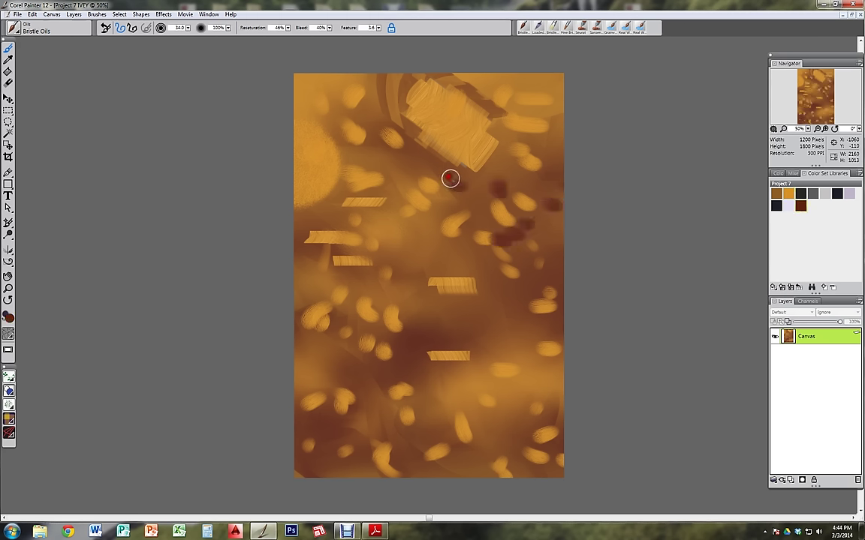
click(460, 155)
click(433, 112)
click(421, 103)
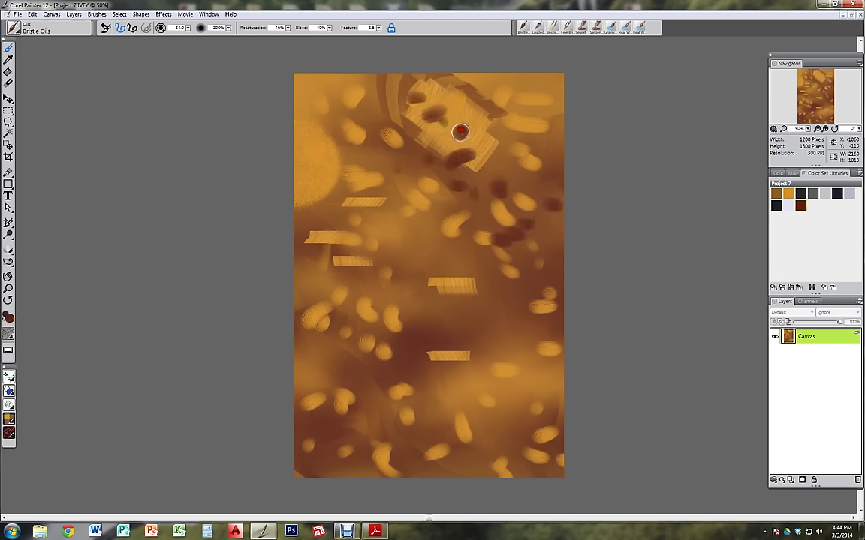
drag(439, 119, 479, 95)
click(480, 80)
click(551, 82)
click(529, 80)
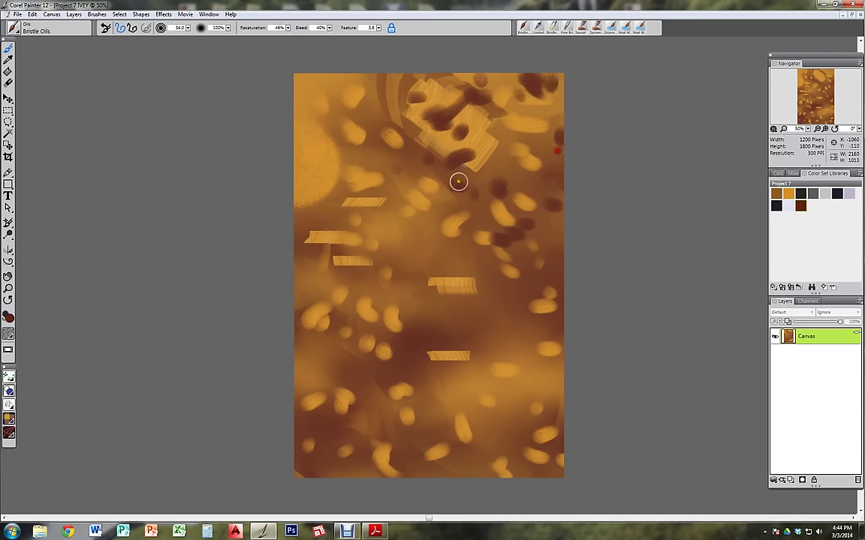
click(350, 107)
drag(301, 93, 319, 81)
mouse_move(315, 118)
mouse_down()
mouse_move(307, 134)
mouse_move(316, 180)
mouse_up()
click(299, 173)
click(303, 203)
click(326, 220)
drag(427, 253, 381, 225)
click(441, 289)
drag(445, 309, 412, 323)
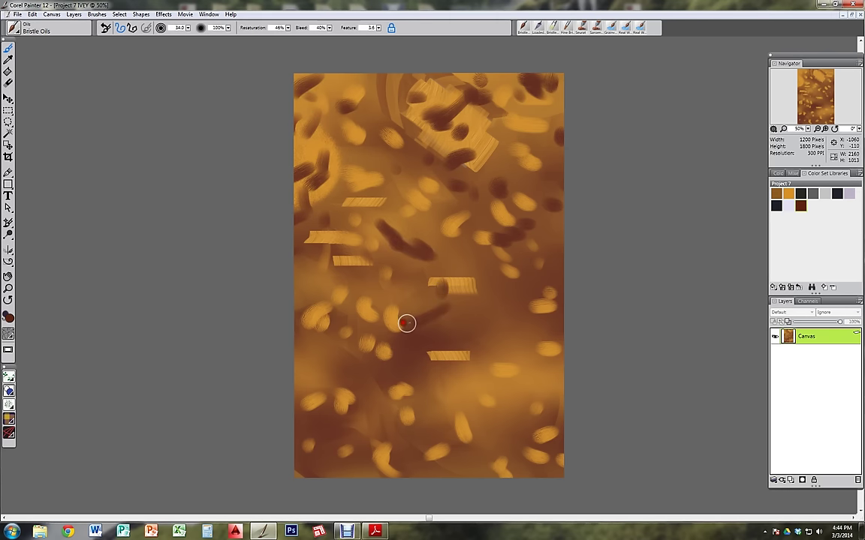
drag(417, 286, 417, 305)
click(455, 329)
drag(490, 326, 509, 332)
click(507, 306)
drag(467, 279, 486, 293)
drag(463, 374, 483, 385)
click(505, 415)
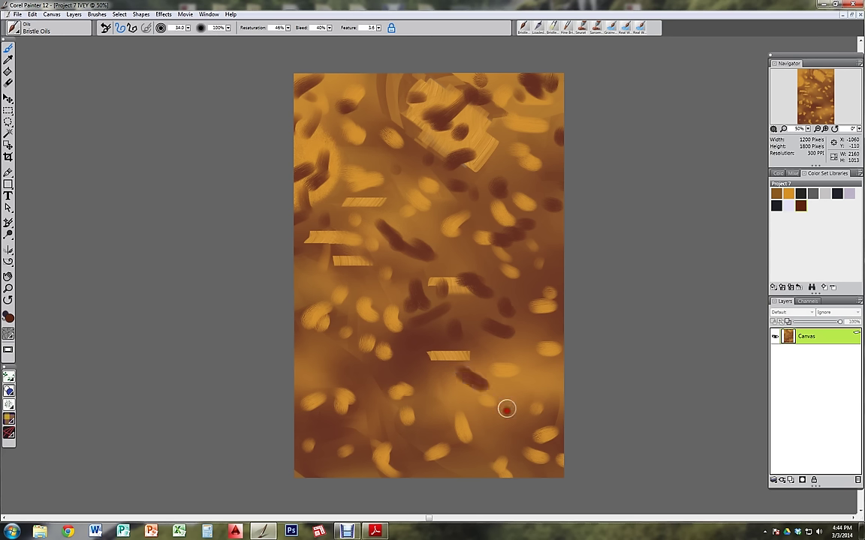
drag(434, 399, 446, 397)
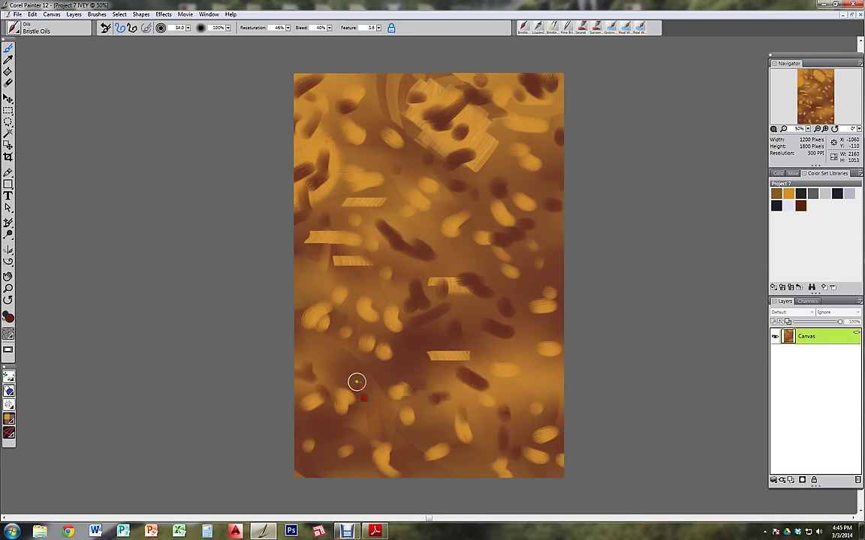
click(320, 360)
drag(341, 418, 318, 444)
click(378, 471)
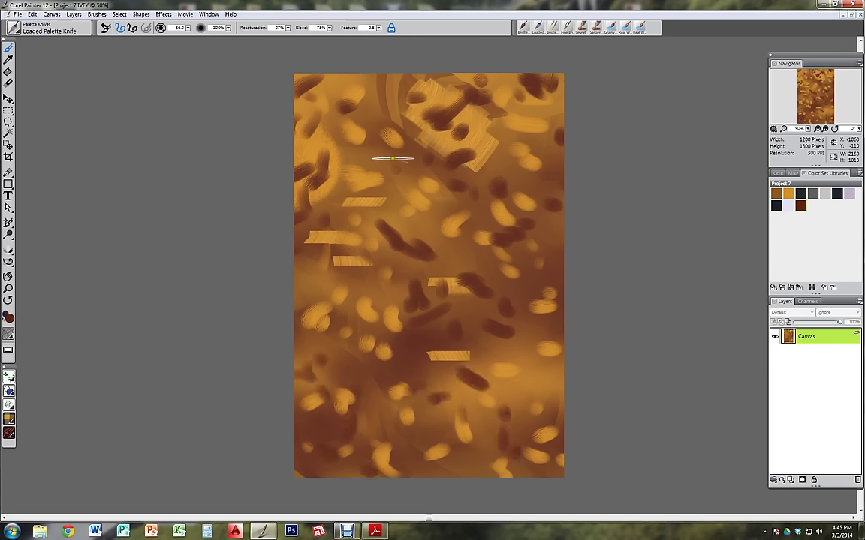
- Blend the ochre and red-brown dabs over the whole canvas with the Loaded Palette Knife at 0% Resaturation, enlarging it to size 175.3
click(251, 35)
click(287, 29)
click(274, 33)
drag(274, 34, 257, 35)
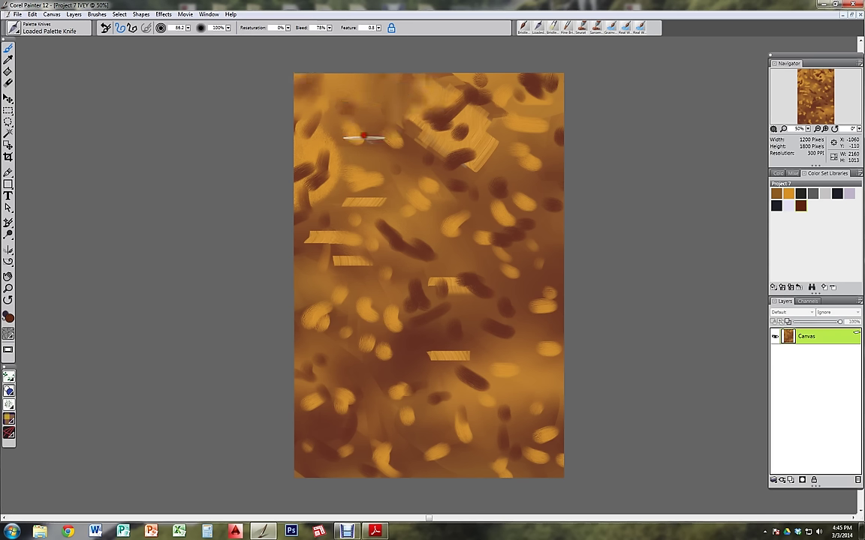
mouse_move(363, 137)
mouse_down()
mouse_move(415, 133)
mouse_move(412, 118)
mouse_move(394, 127)
mouse_move(407, 141)
mouse_move(438, 117)
mouse_move(465, 135)
mouse_move(440, 136)
mouse_move(453, 122)
mouse_move(460, 78)
mouse_up()
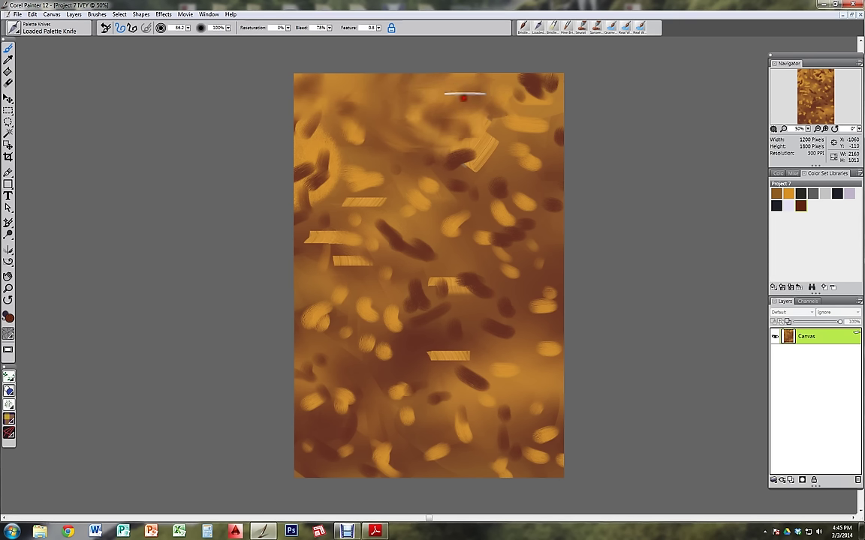
drag(521, 171, 444, 152)
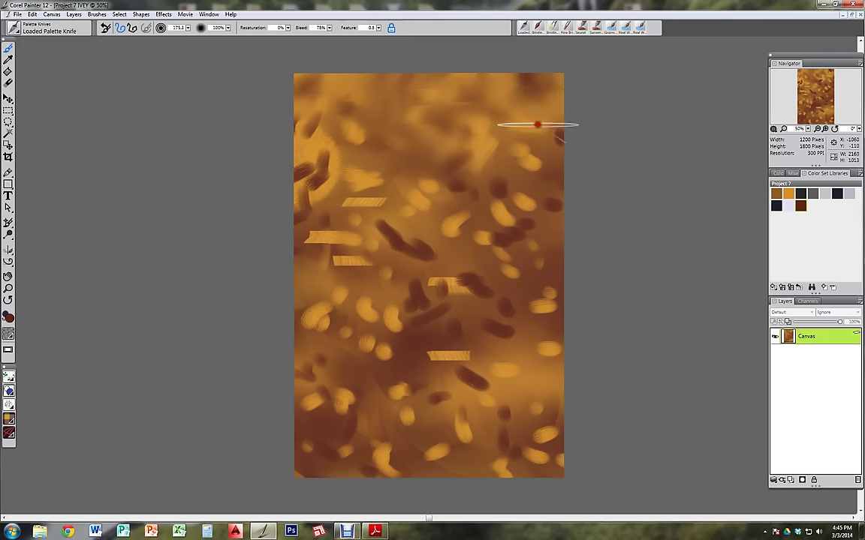
mouse_move(547, 123)
mouse_down()
mouse_move(558, 135)
mouse_move(510, 166)
mouse_move(552, 190)
mouse_up()
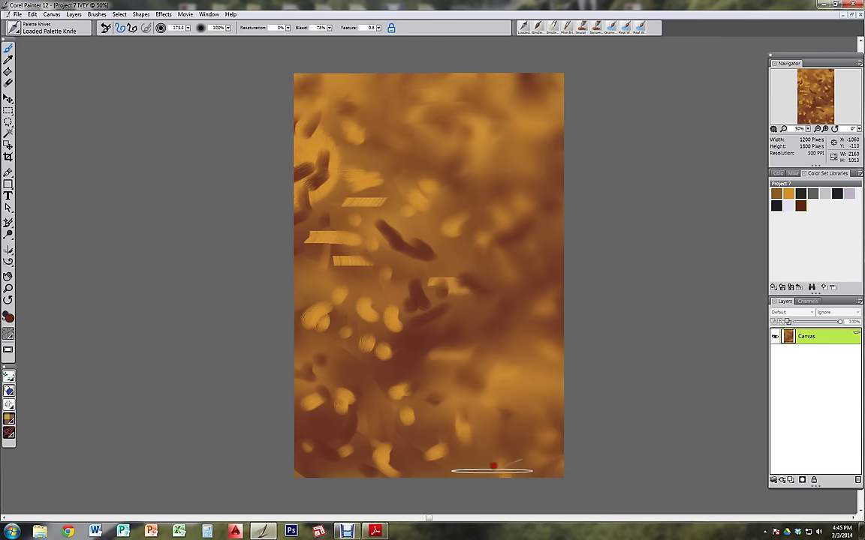
mouse_move(455, 426)
mouse_down()
mouse_move(421, 463)
mouse_move(332, 428)
mouse_move(380, 440)
mouse_move(430, 370)
mouse_move(413, 340)
mouse_move(376, 353)
mouse_move(421, 322)
mouse_move(432, 280)
mouse_move(408, 226)
mouse_move(365, 219)
mouse_move(419, 203)
mouse_move(409, 251)
mouse_move(430, 222)
mouse_move(459, 279)
mouse_move(450, 178)
mouse_move(487, 233)
mouse_up()
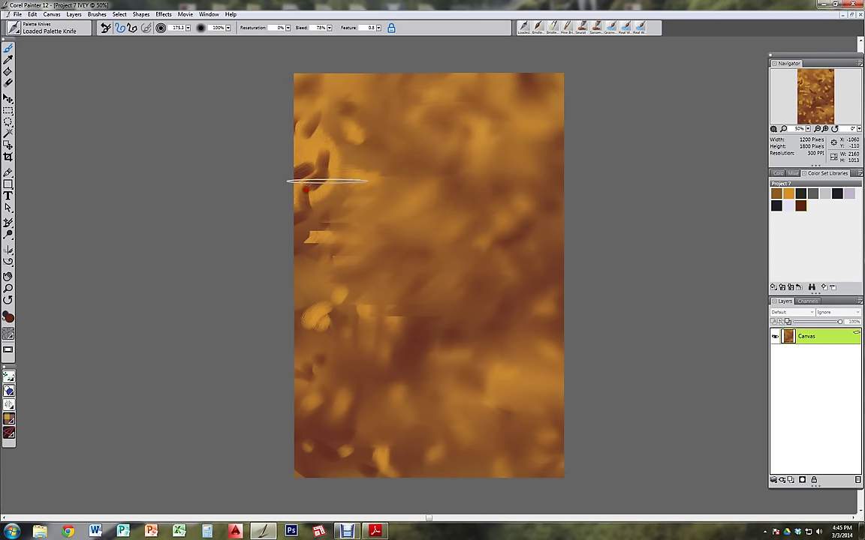
mouse_move(286, 173)
mouse_down()
mouse_move(348, 168)
mouse_move(376, 149)
mouse_move(294, 206)
mouse_move(332, 274)
mouse_move(290, 339)
mouse_move(340, 359)
mouse_move(361, 322)
mouse_move(488, 257)
mouse_move(517, 321)
mouse_move(326, 351)
mouse_move(338, 428)
mouse_move(422, 391)
mouse_move(349, 449)
mouse_move(433, 469)
mouse_move(548, 458)
mouse_up()
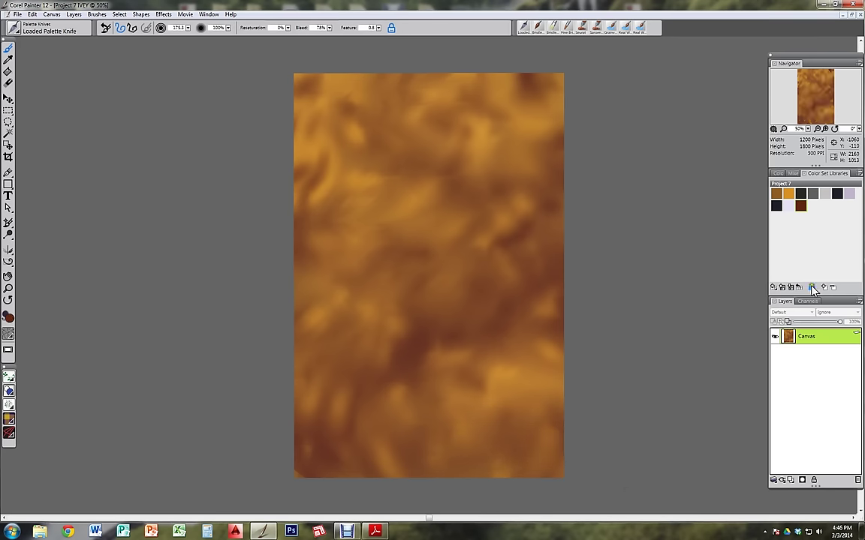
- Add a new layer above the Canvas, check the Canvas's layer options, and make the new layer active
click(789, 480)
click(810, 354)
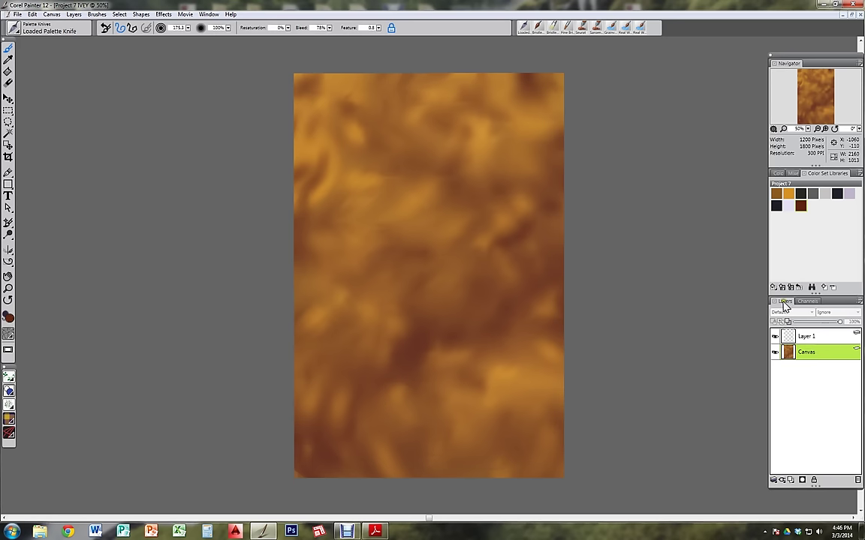
right_click(818, 358)
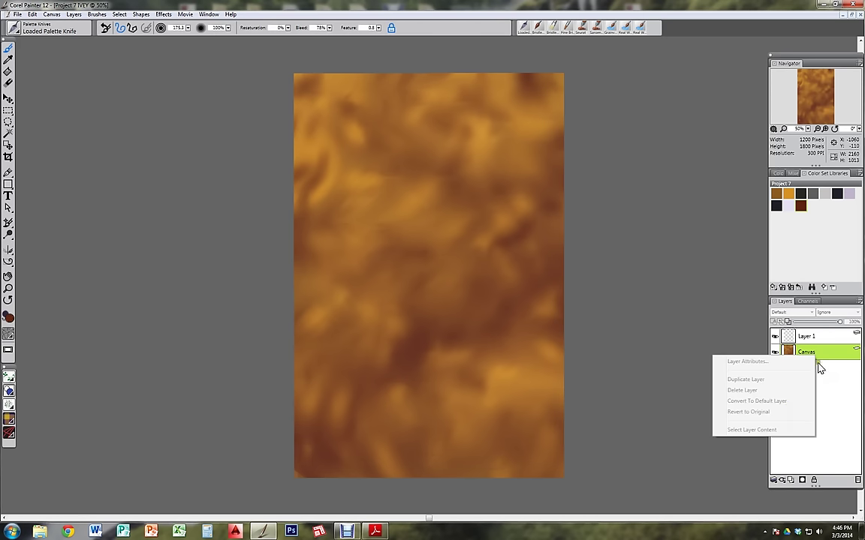
click(796, 339)
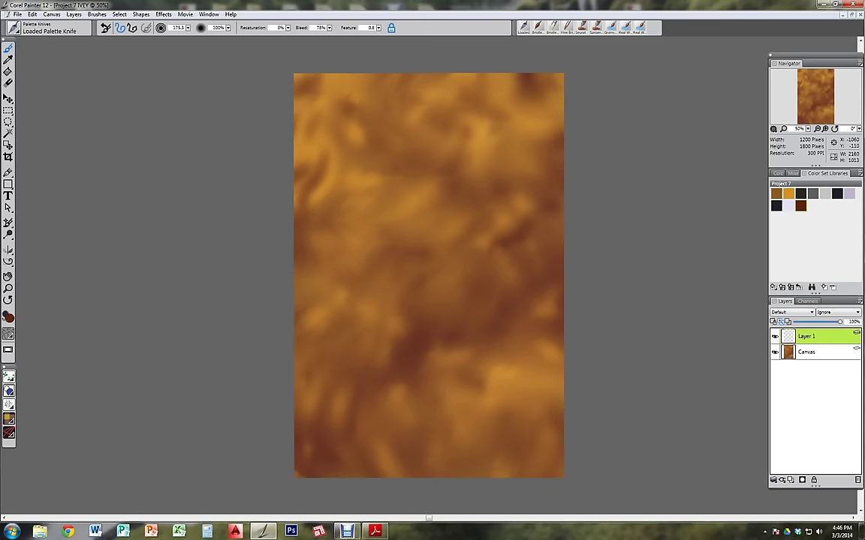
- Consult the project PDF in Adobe Reader, examining the Cartoon the Block, Scumble the Block, and Bevel Shadow and Highlight steps, and return to Corel Painter
drag(864, 81, 578, 69)
scroll(608, 222, down, 7)
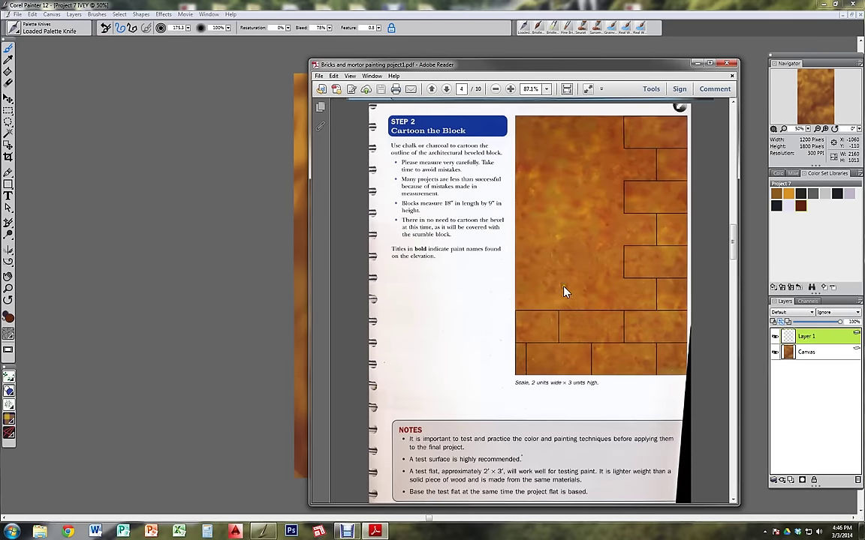
scroll(563, 295, down, 10)
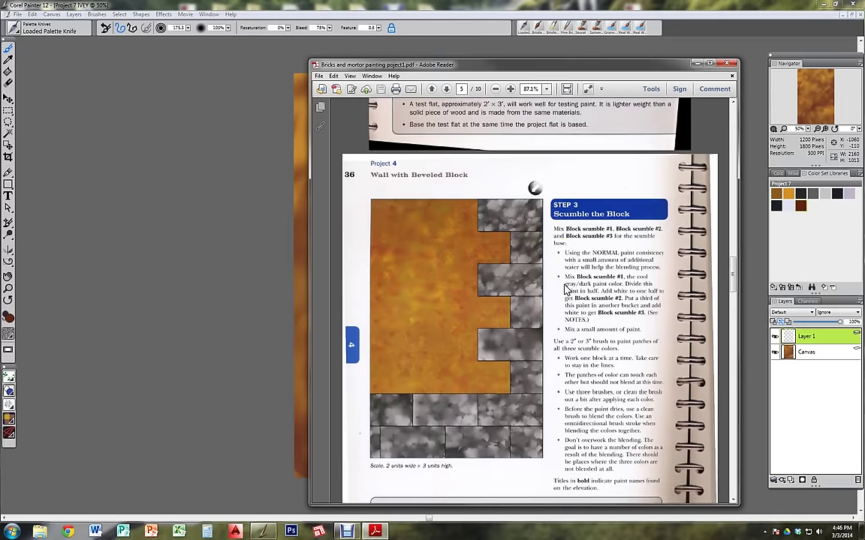
scroll(565, 289, down, 12)
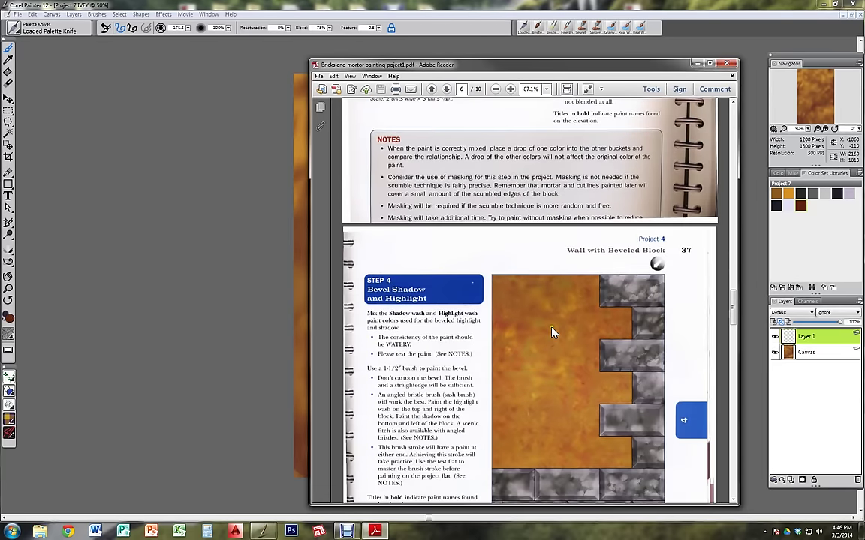
scroll(551, 332, down, 3)
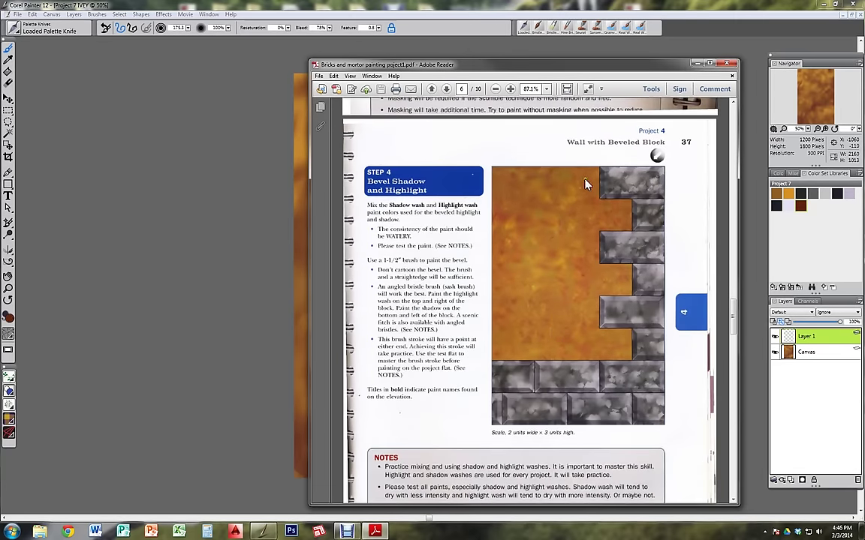
scroll(570, 225, up, 15)
scroll(561, 235, up, 8)
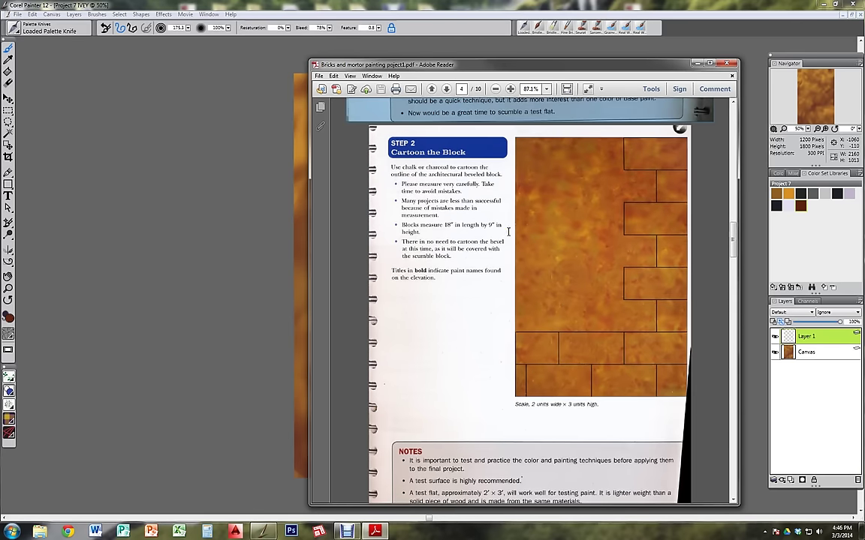
drag(555, 65, 864, 113)
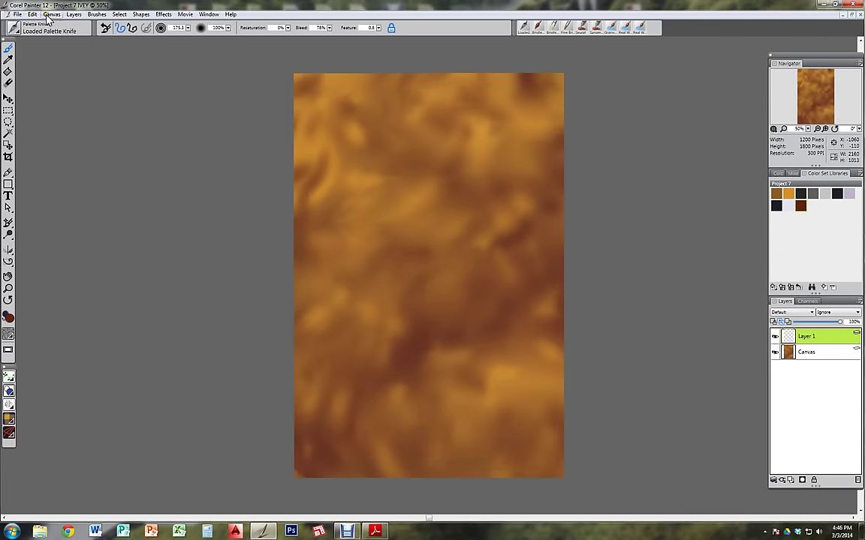
- Show the rulers and place two vertical guides, at about 3.25 and 2.5 inches
key(ctrl+r)
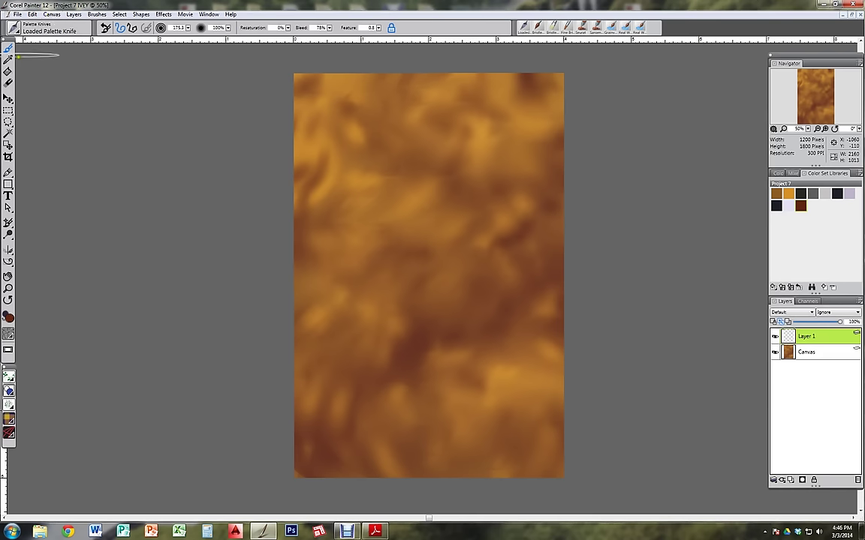
click(513, 39)
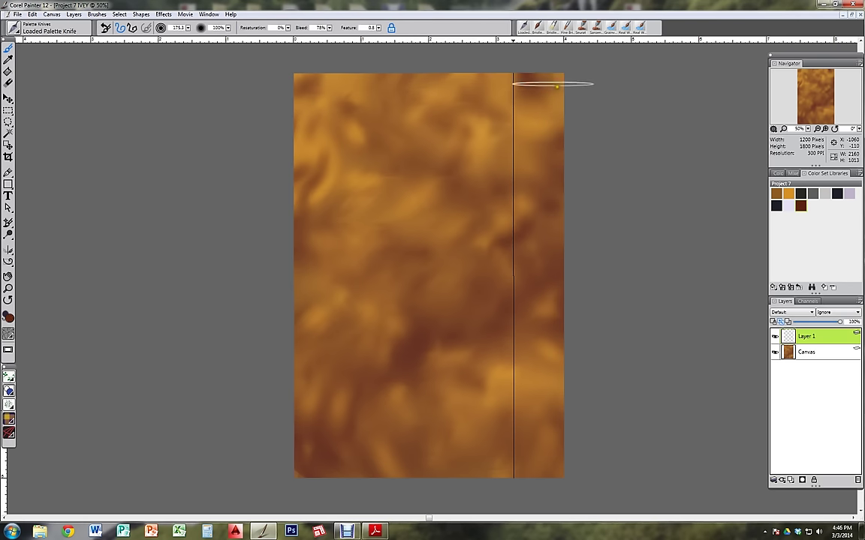
click(463, 39)
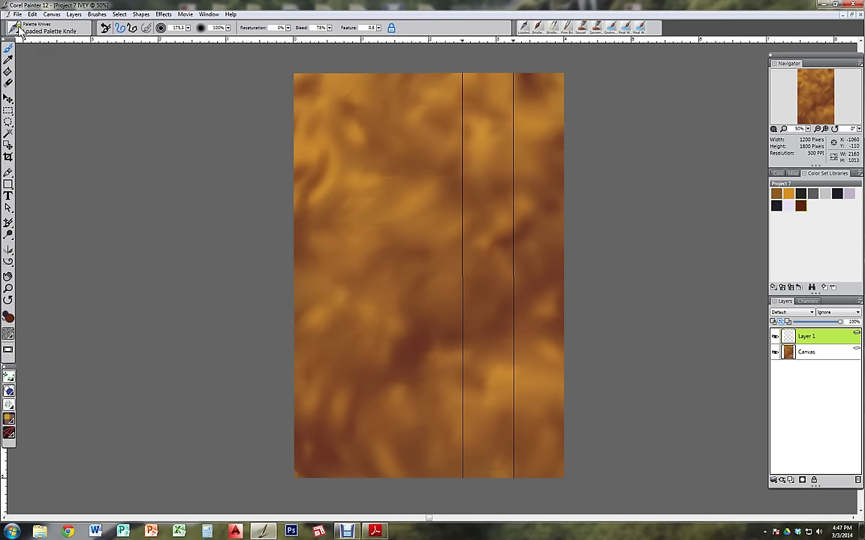
- Move the floating palettes off the vertical ruler and place seven horizontal guides every 0.75 inch, from about 0.75 to 5.25 inches
drag(9, 41, 78, 56)
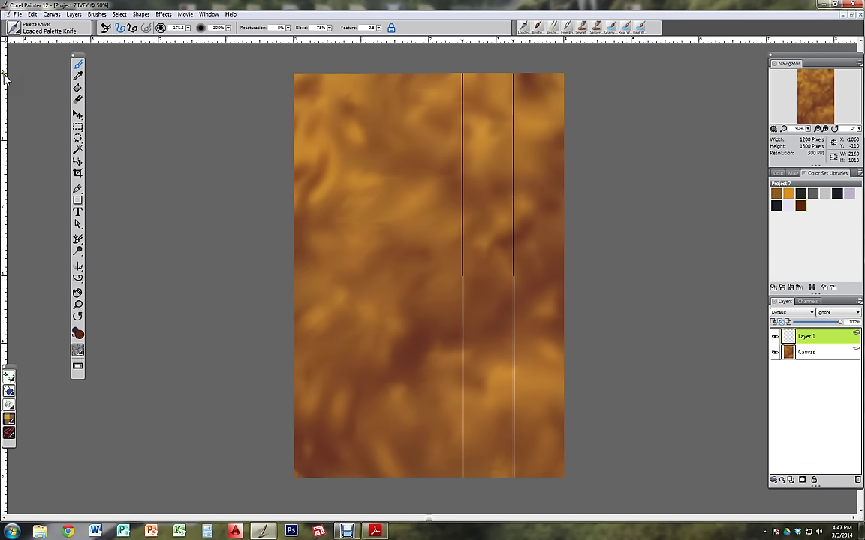
click(4, 123)
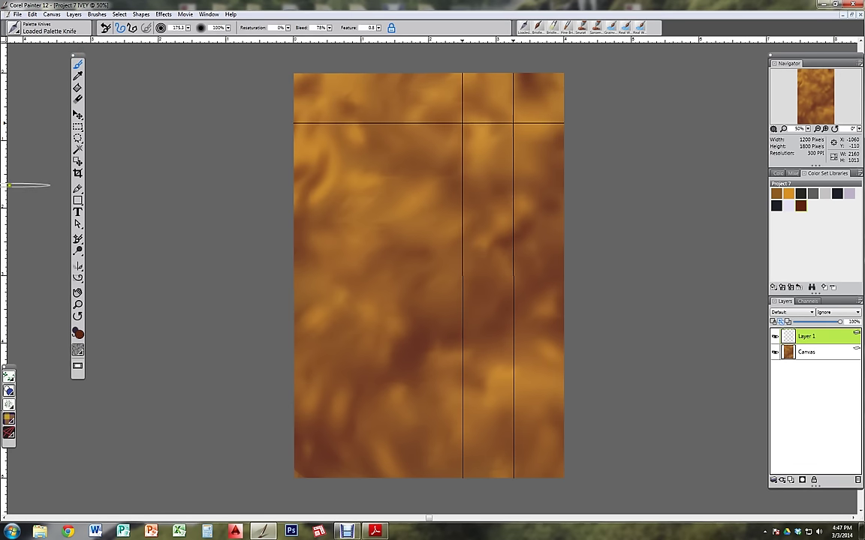
click(4, 174)
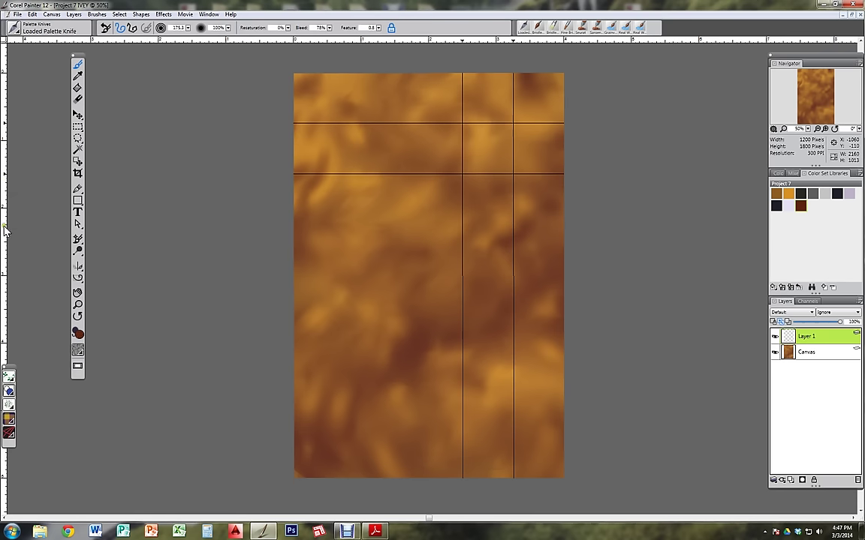
drag(4, 203, 6, 224)
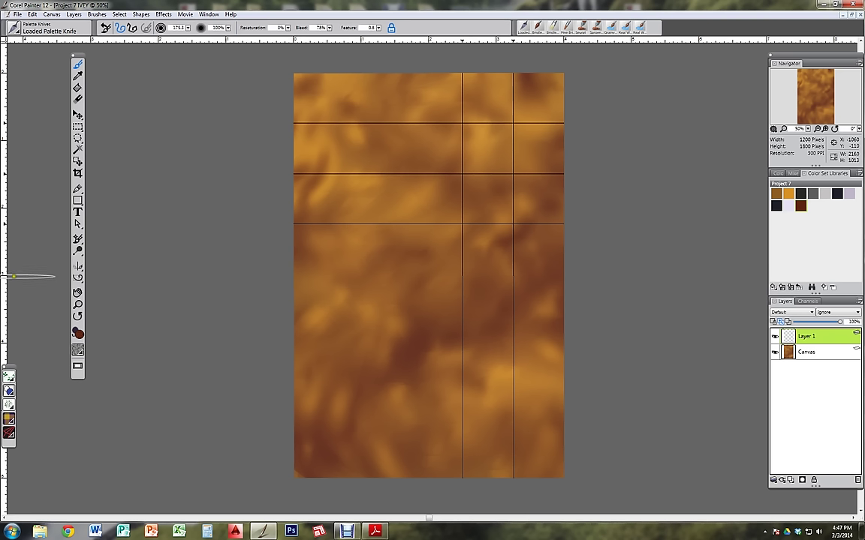
mouse_move(5, 279)
mouse_down()
mouse_move(6, 249)
mouse_move(6, 276)
mouse_up()
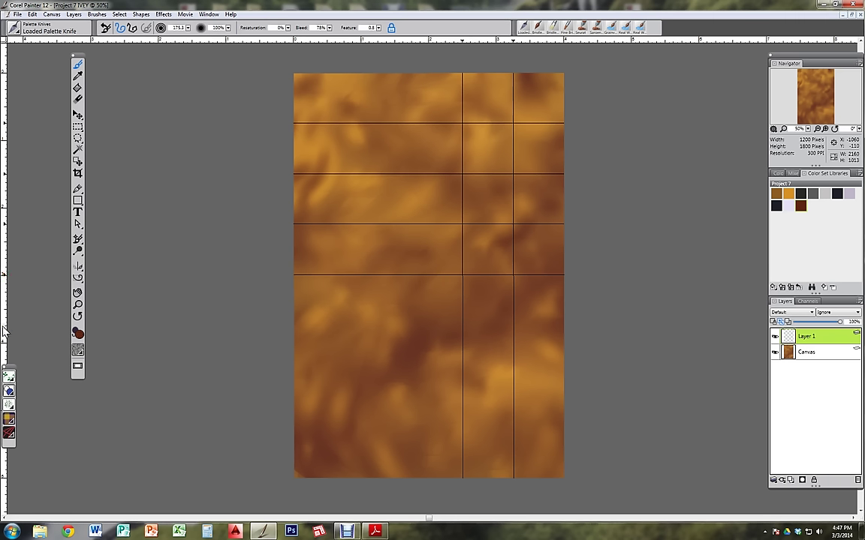
click(3, 328)
drag(7, 369, 50, 371)
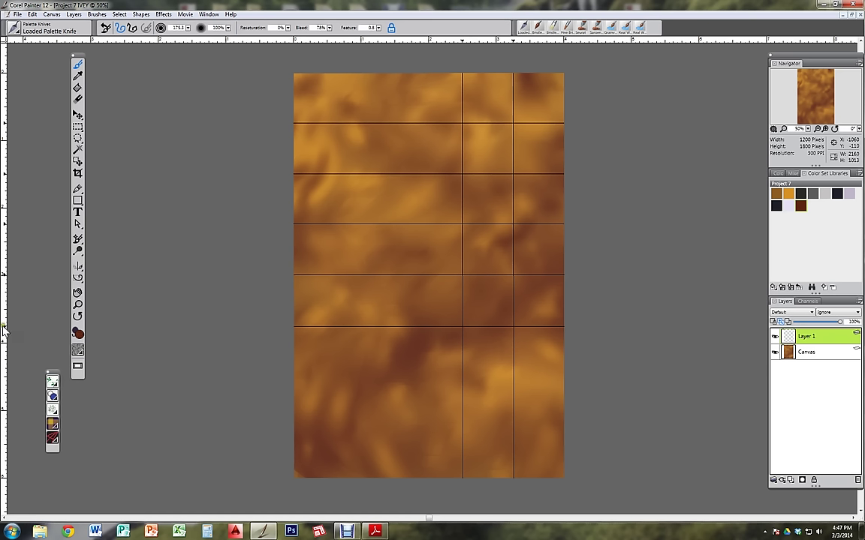
click(4, 377)
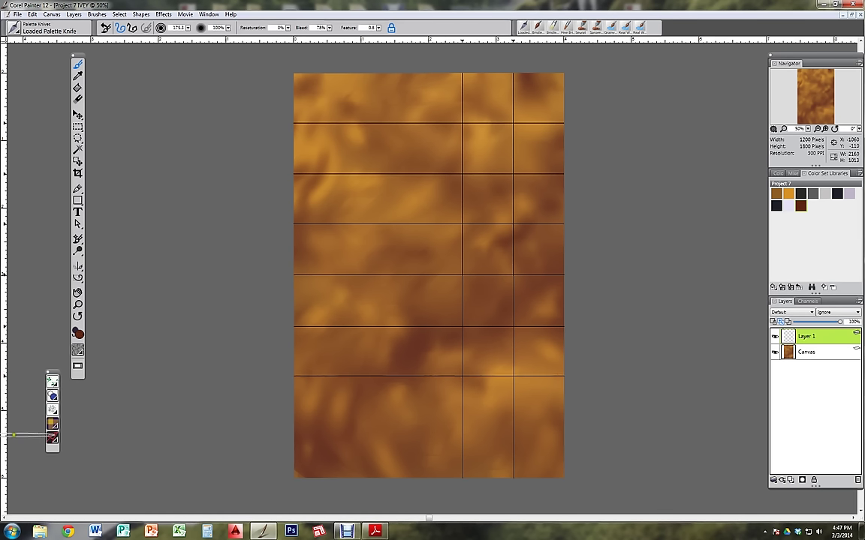
click(4, 426)
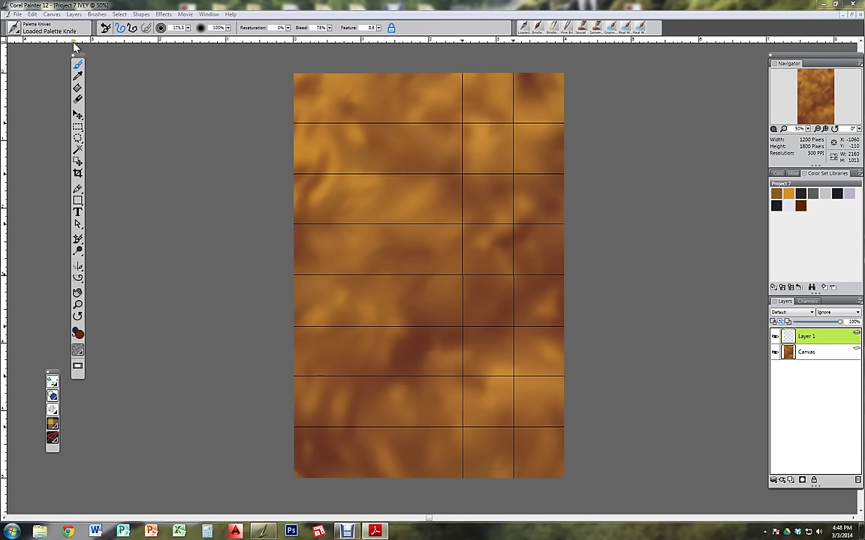
- Choose the 2B Pencil variant from the Pencils brush category
click(11, 29)
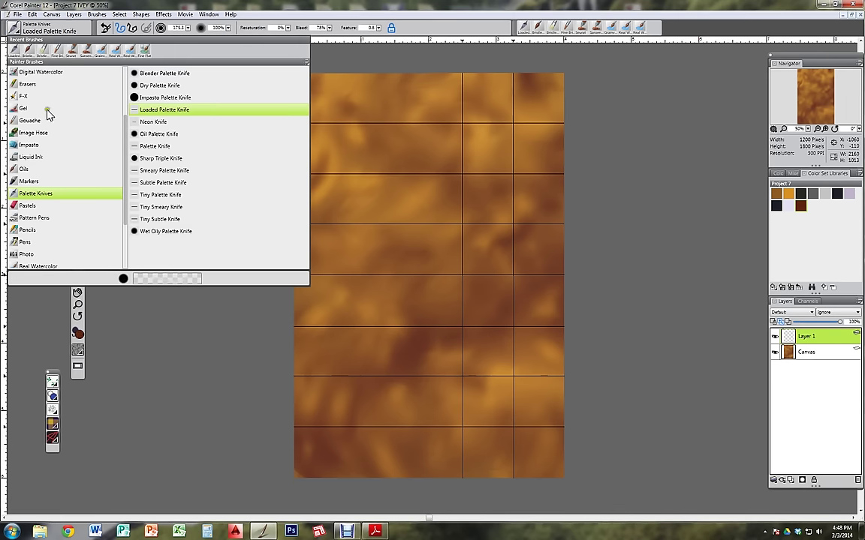
scroll(112, 120, up, 5)
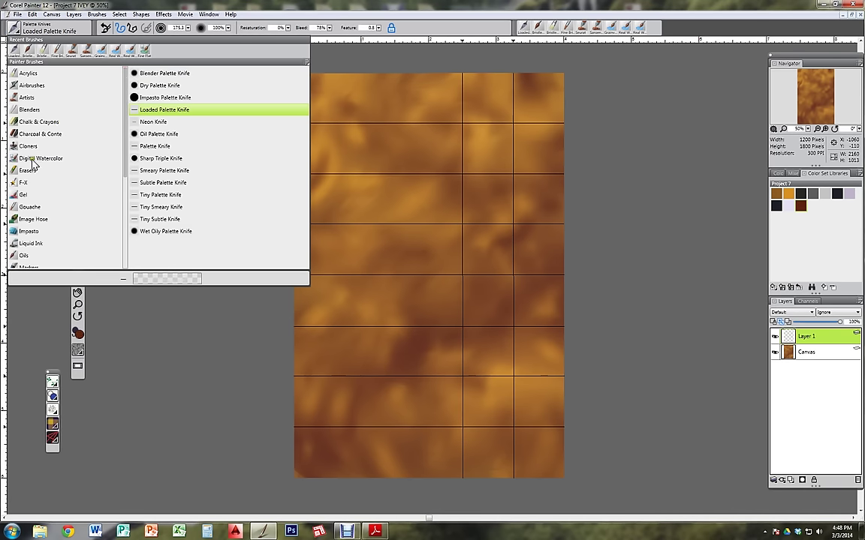
scroll(111, 176, down, 4)
click(58, 229)
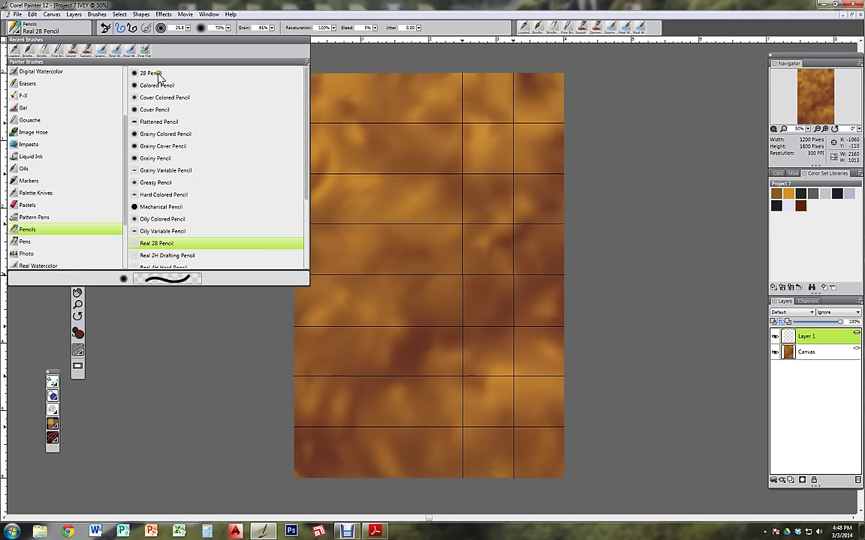
click(161, 74)
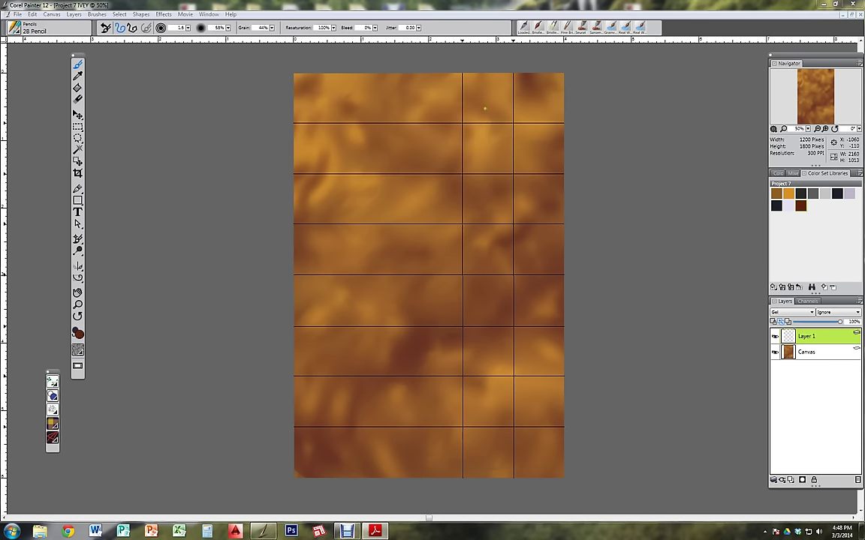
- With straight-line strokes in near-black, outline the top-row block down the 2.5-inch guide and along the first horizontal guide to the canvas's right edge
click(461, 73)
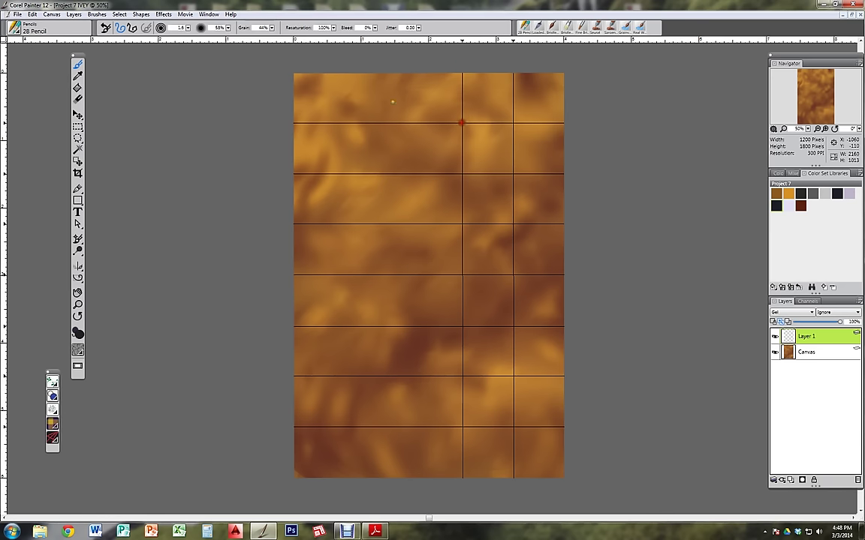
click(132, 29)
click(462, 123)
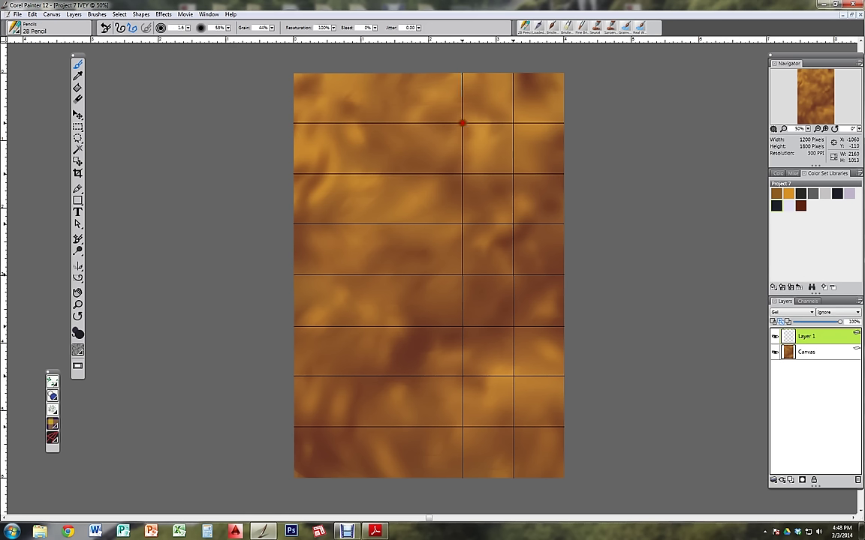
click(569, 122)
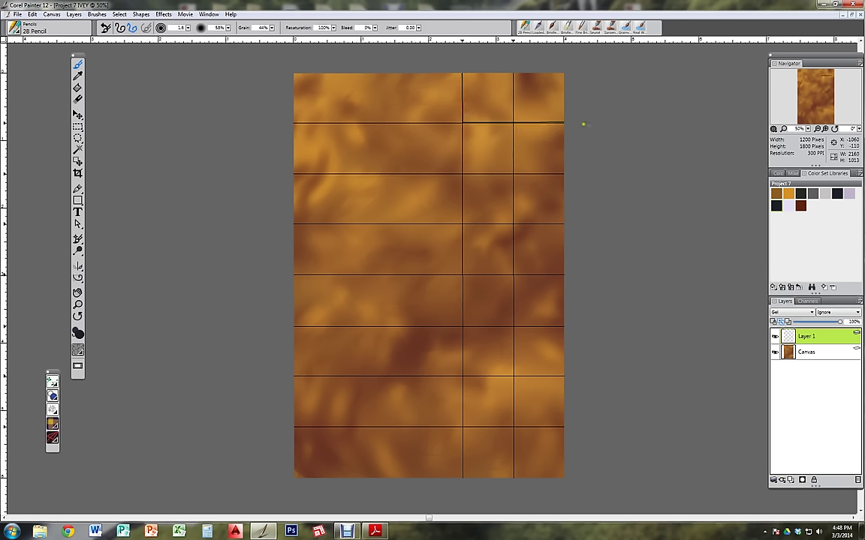
key(ctrl+z)
mouse_move(514, 122)
mouse_down()
mouse_move(514, 182)
mouse_move(512, 171)
mouse_up()
key(ctrl+z)
shift+click(513, 177)
key(ctrl+z)
- Draw the second row's vertical joint along the 3.25-inch guide, from the first to the second horizontal guide, at 150% zoom
key(ctrl+plus)
key(ctrl+plus)
key(ctrl+plus)
key(ctrl+plus)
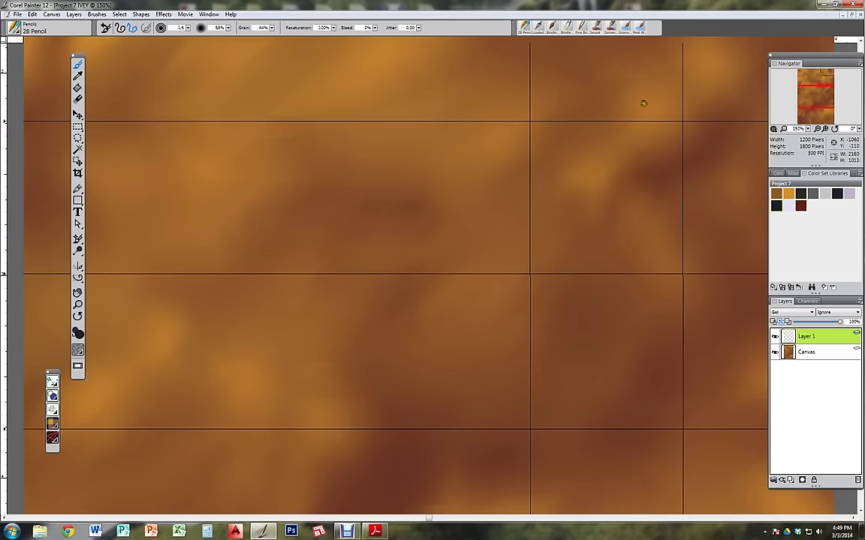
drag(643, 104, 564, 192)
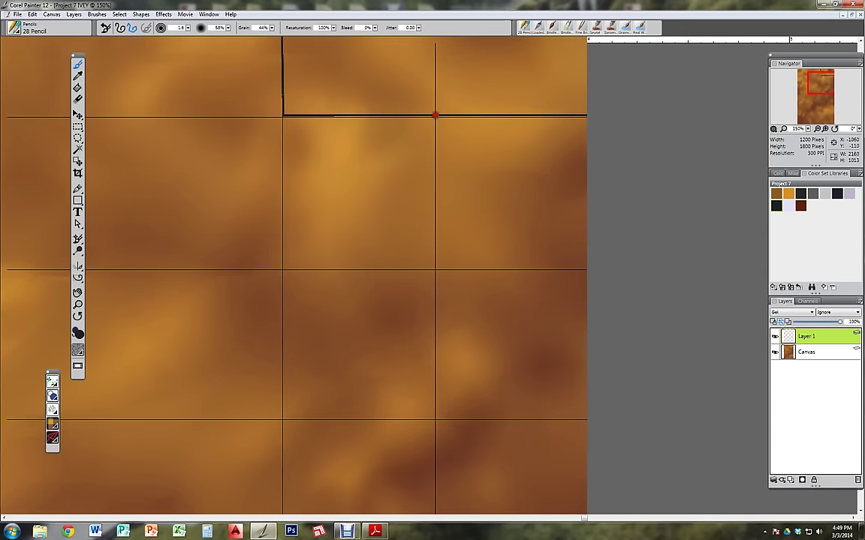
mouse_move(440, 262)
mouse_down()
mouse_move(448, 276)
mouse_move(443, 280)
mouse_up()
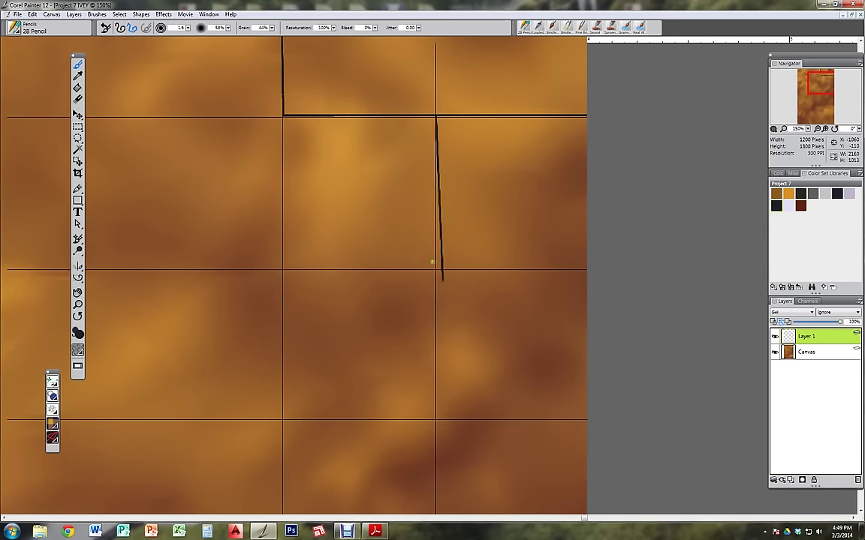
key(ctrl+z)
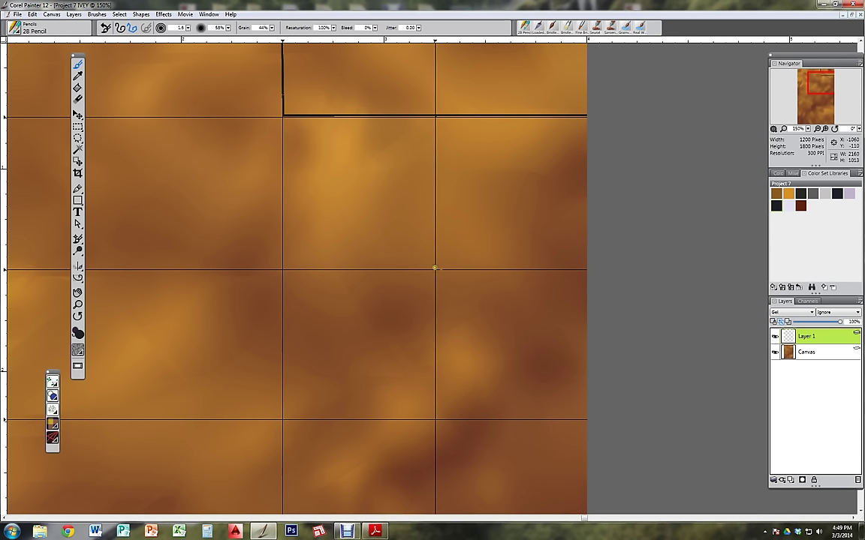
shift+click(435, 269)
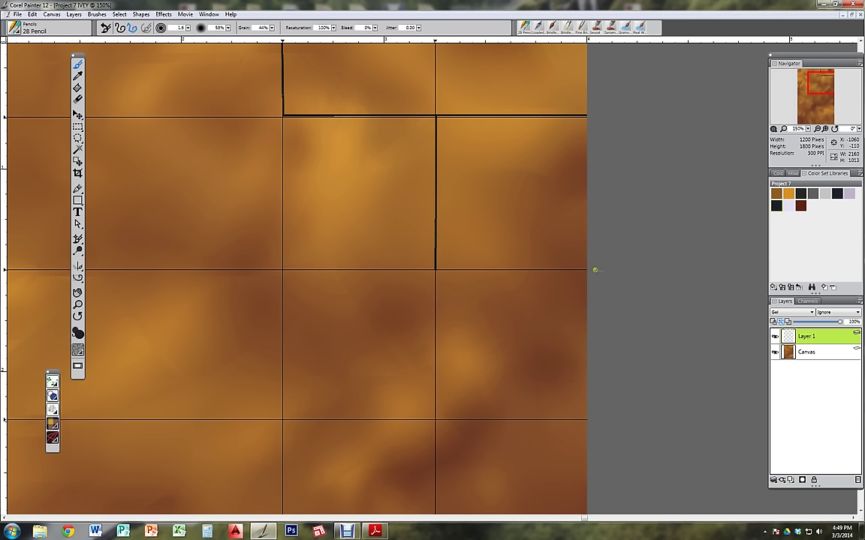
- Outline the third- and fifth-row blocks, drawing their top, left and bottom edges between the 2.5-inch guide and the canvas's right edge
click(281, 270)
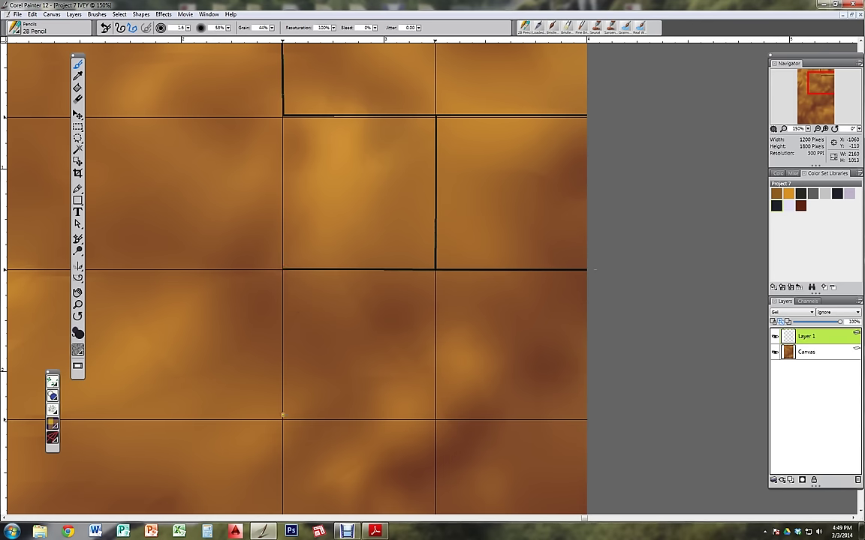
click(282, 420)
scroll(620, 426, up, 2)
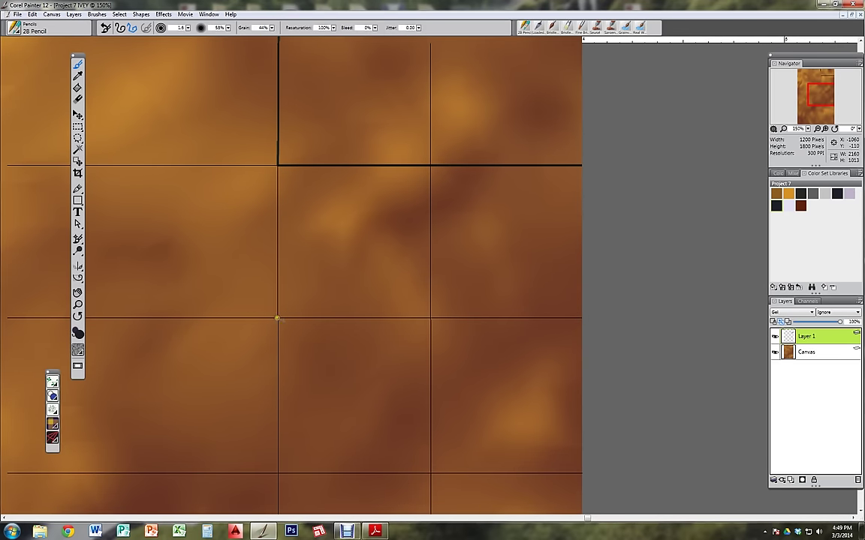
shift+click(277, 318)
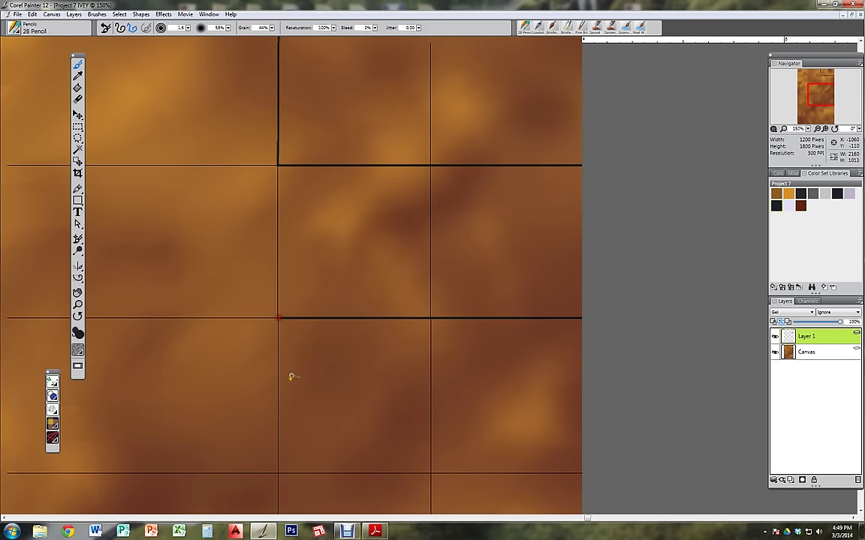
shift+click(278, 472)
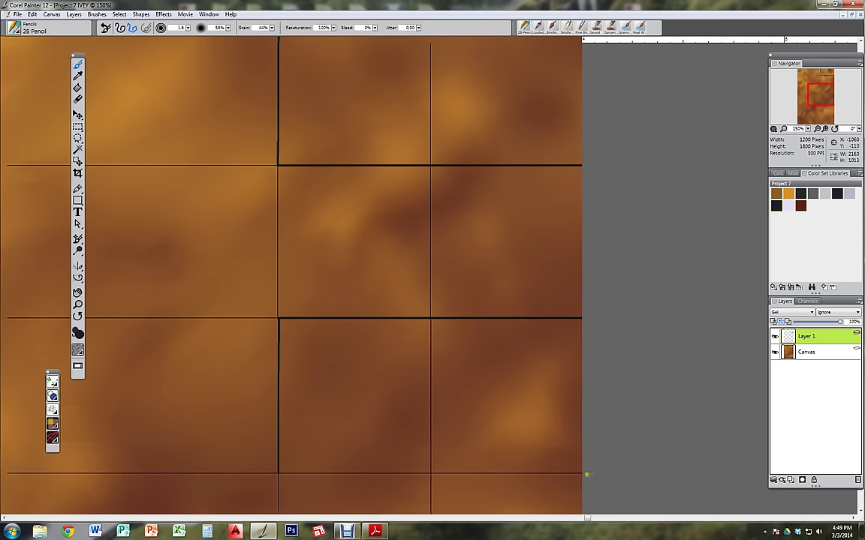
shift+click(586, 474)
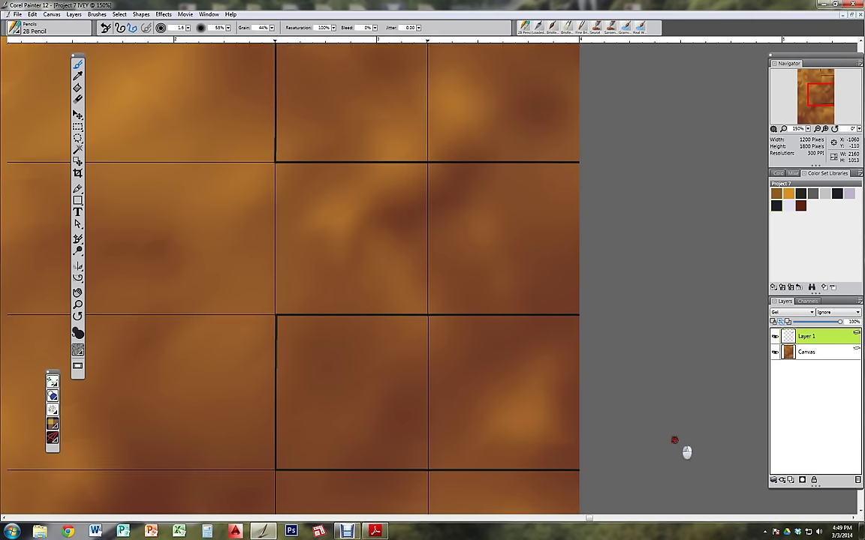
- Draw straight horizontal lines across the full canvas width along the sixth and seventh horizontal guides
scroll(683, 448, down, 2)
drag(664, 429, 689, 304)
drag(693, 405, 650, 325)
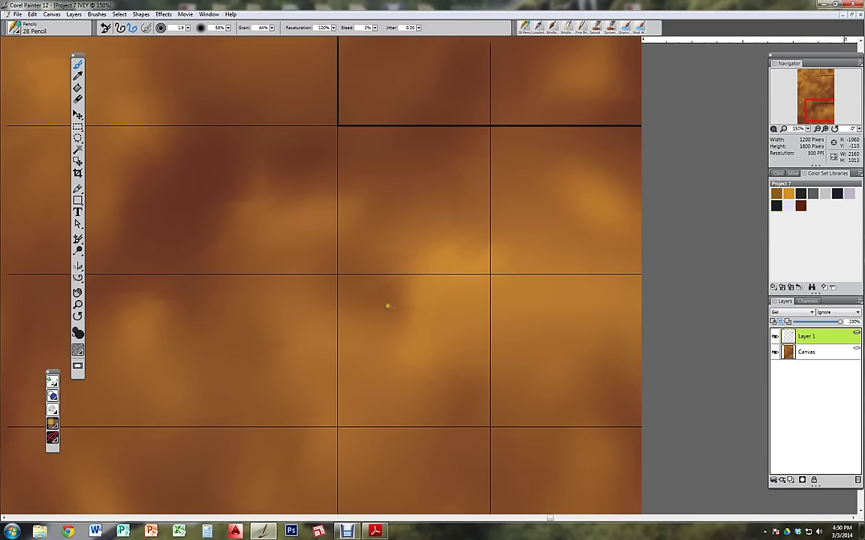
drag(351, 318, 654, 332)
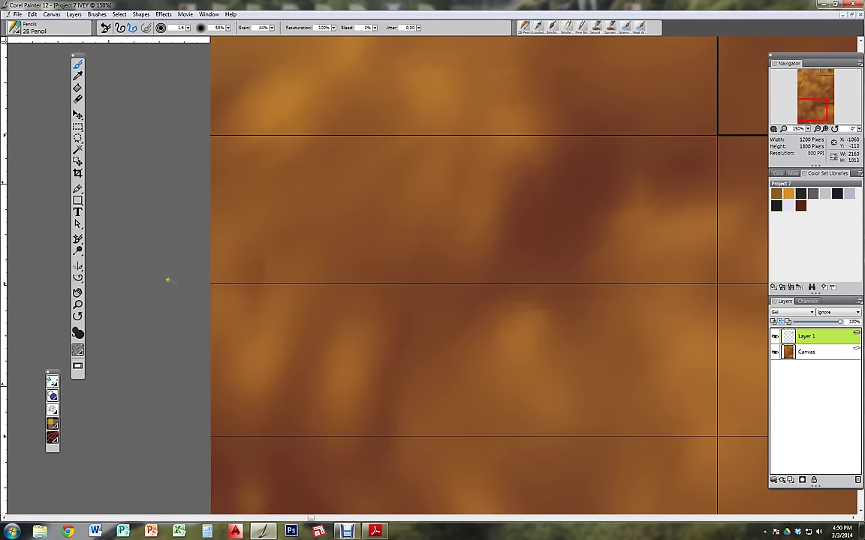
shift+click(205, 285)
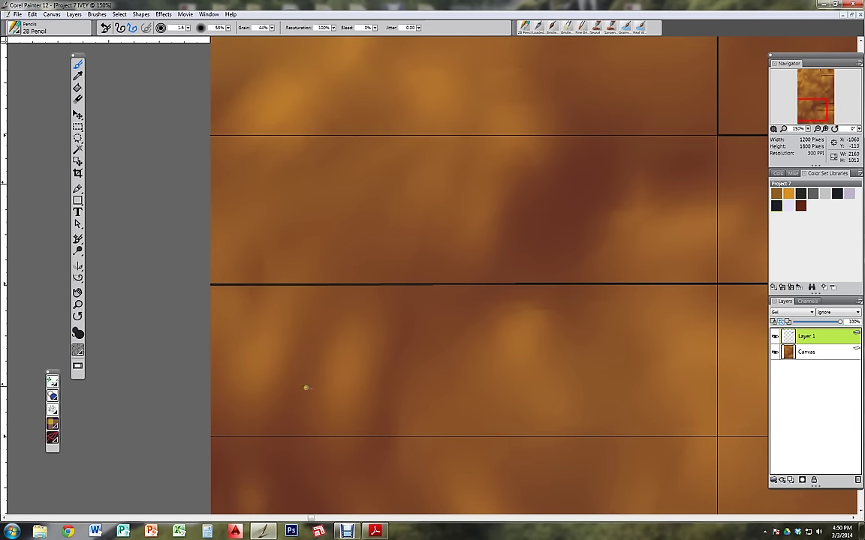
click(202, 436)
mouse_move(590, 443)
mouse_down()
mouse_move(556, 427)
mouse_move(299, 376)
mouse_up()
drag(611, 388, 413, 362)
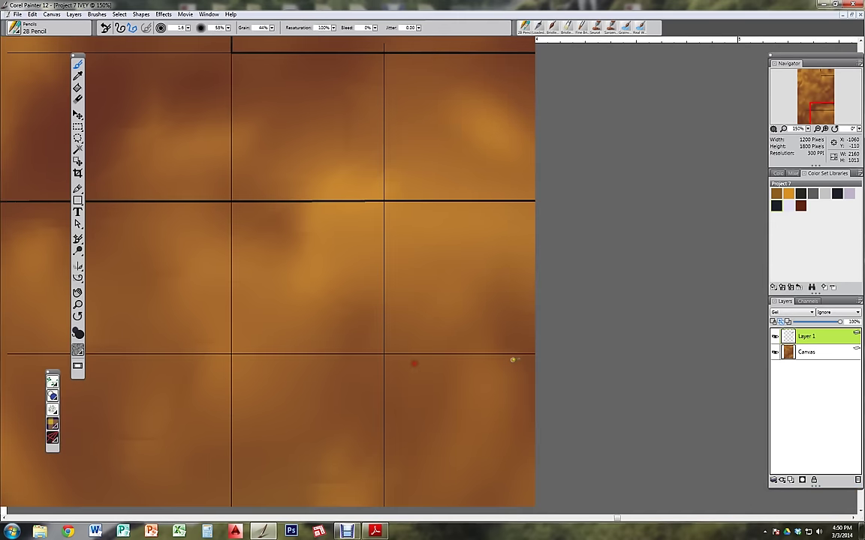
click(539, 353)
drag(236, 291, 510, 288)
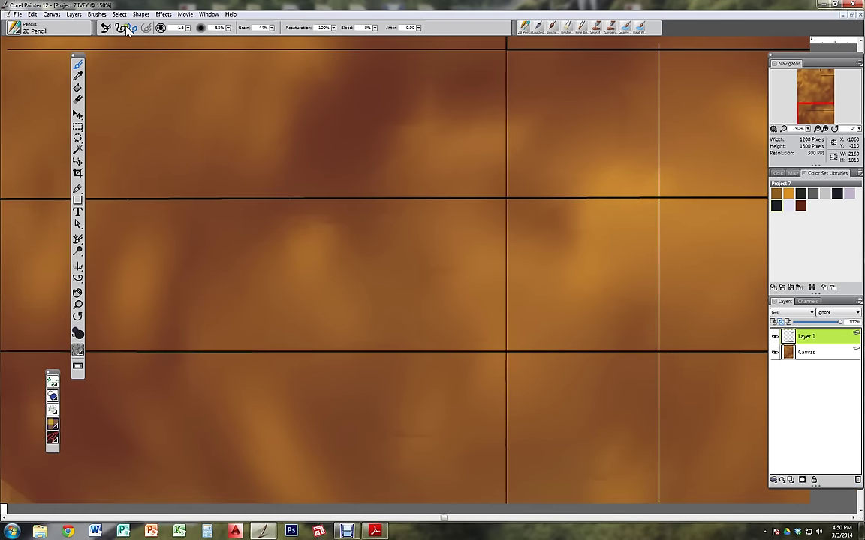
- Draw the fourth and sixth rows' vertical joints along the 3.25-inch guide, redoing misaligned strokes
key(ctrl+minus)
key(ctrl+minus)
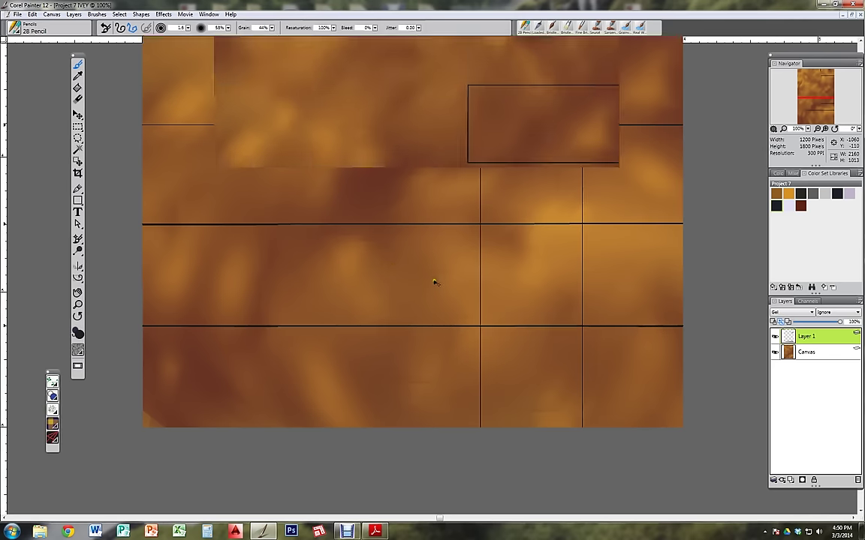
drag(672, 172, 673, 264)
drag(676, 202, 677, 223)
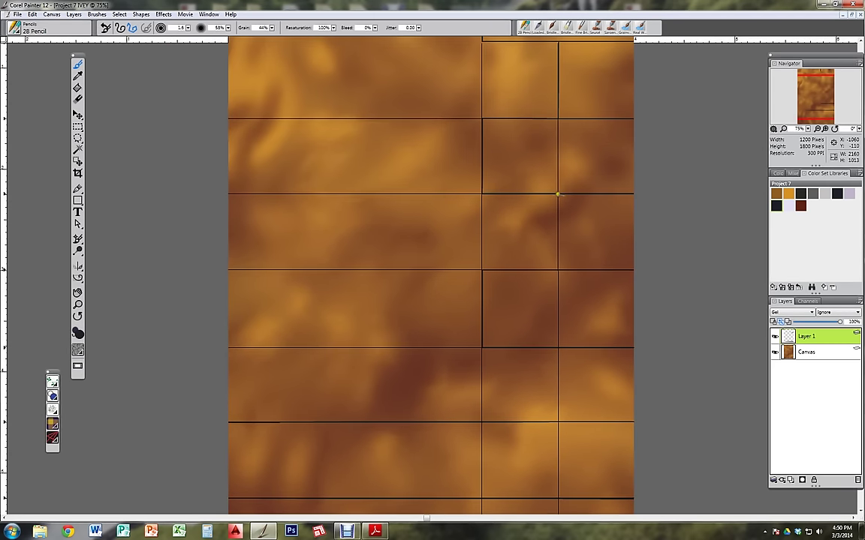
click(559, 270)
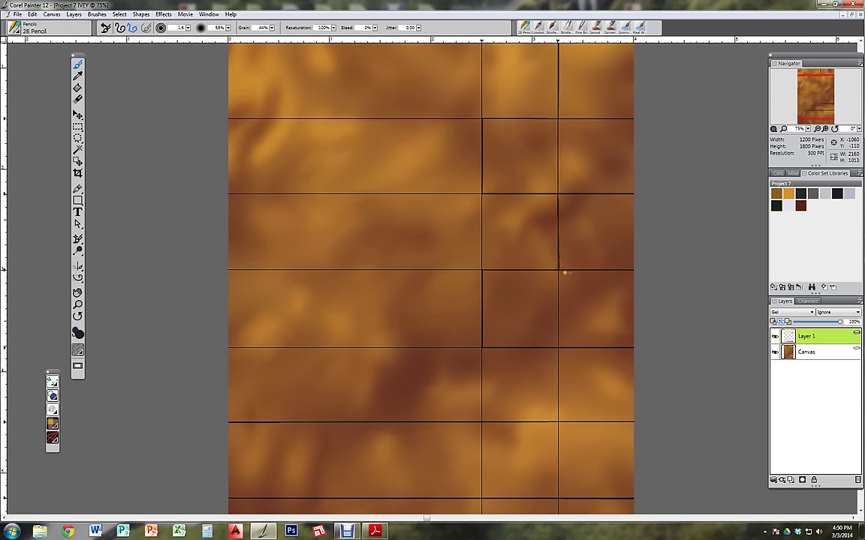
key(ctrl+z)
shift+click(557, 270)
click(558, 269)
click(559, 422)
key(ctrl+z)
click(556, 423)
- Draw the bottom row's vertical joint along the 3.25-inch guide and the seventh row's joint along the 2.5-inch guide
drag(692, 453, 669, 392)
scroll(687, 409, down, 3)
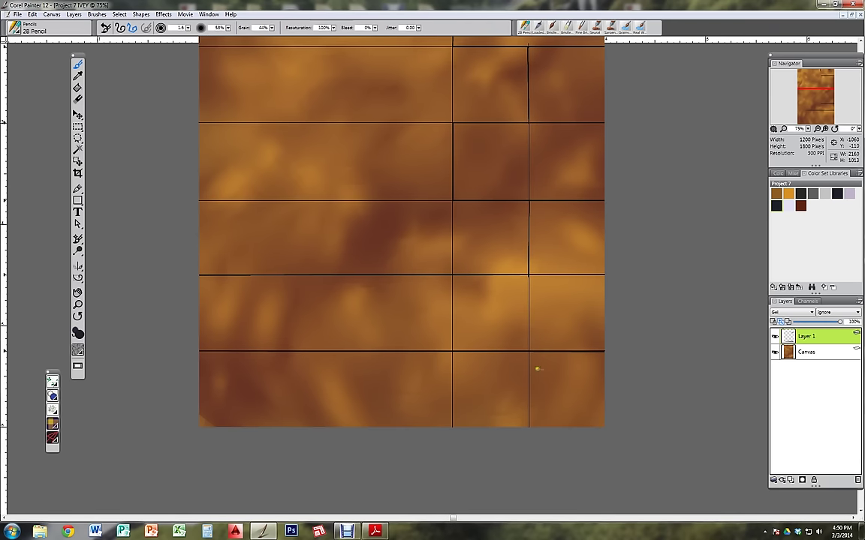
click(529, 353)
key(ctrl+z)
click(120, 28)
click(133, 28)
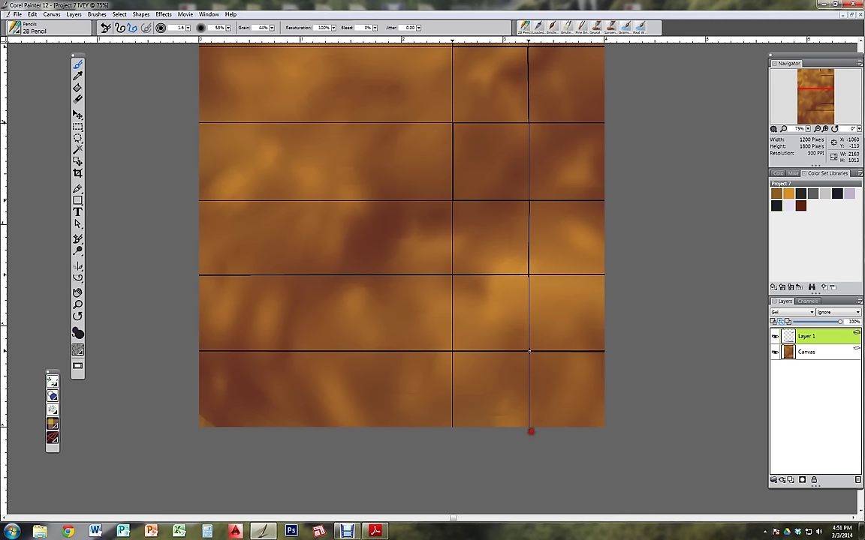
click(529, 428)
click(452, 277)
key(ctrl+z)
click(451, 350)
- Move the vertical guides to about 1.75 and 1 inch, and draw the bottom and seventh rows' joints along them respectively
drag(529, 43, 376, 57)
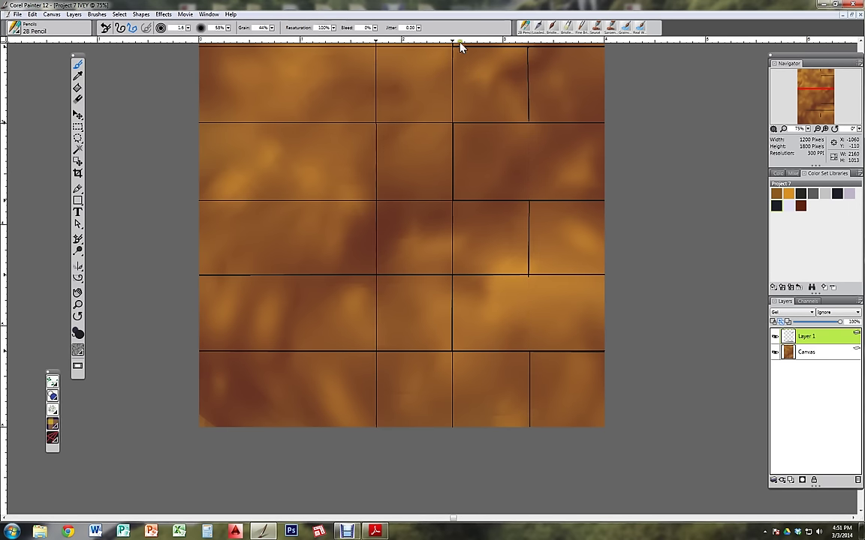
drag(453, 43, 300, 80)
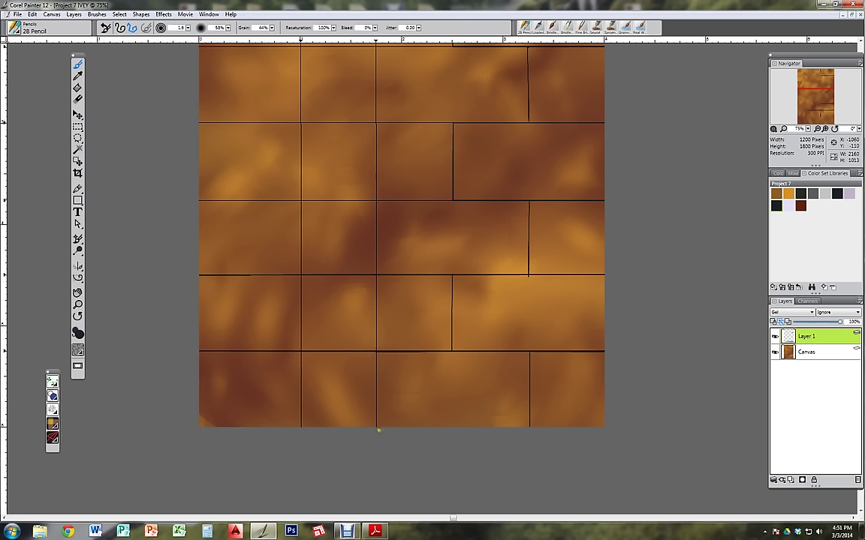
shift+click(377, 430)
click(120, 29)
click(301, 350)
click(300, 274)
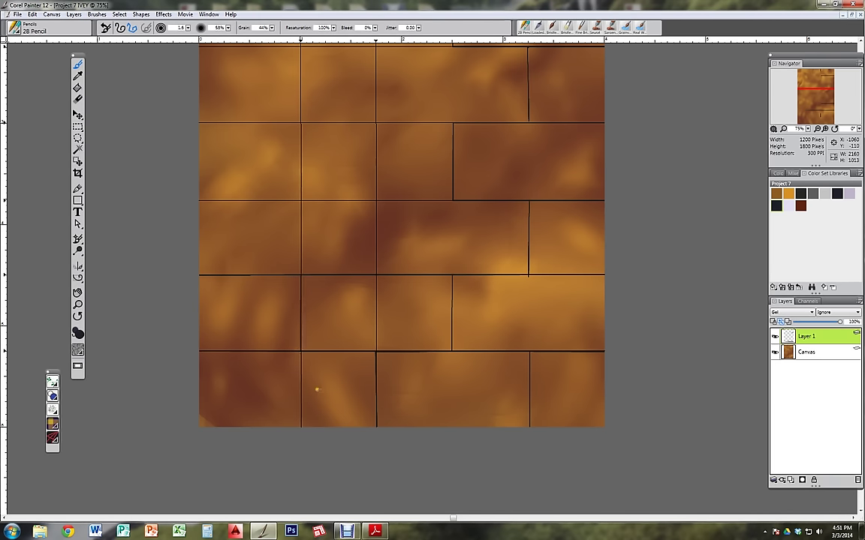
- Move the 1.75-inch vertical guide to about 0.25 inch and draw the bottom row's leftmost joint along it
drag(336, 37, 229, 83)
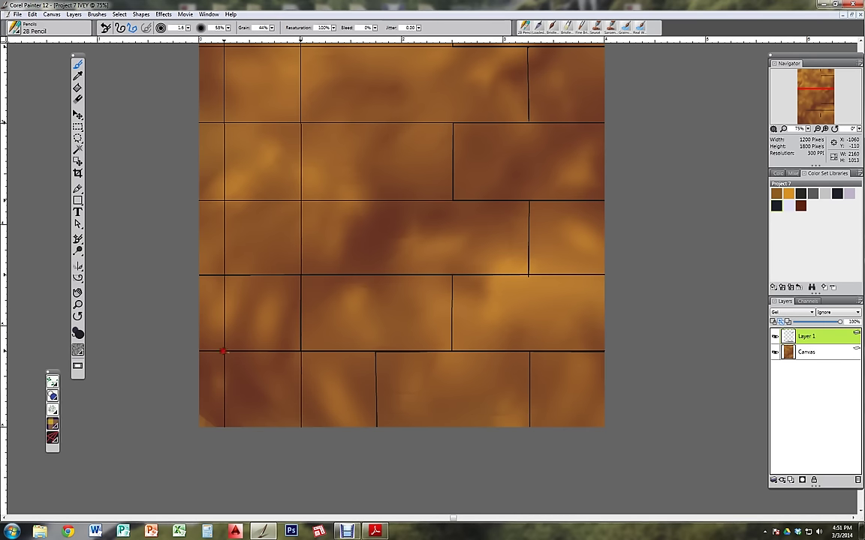
click(224, 434)
click(223, 353)
key(ctrl+z)
key(ctrl+z)
click(225, 434)
shift+click(240, 150)
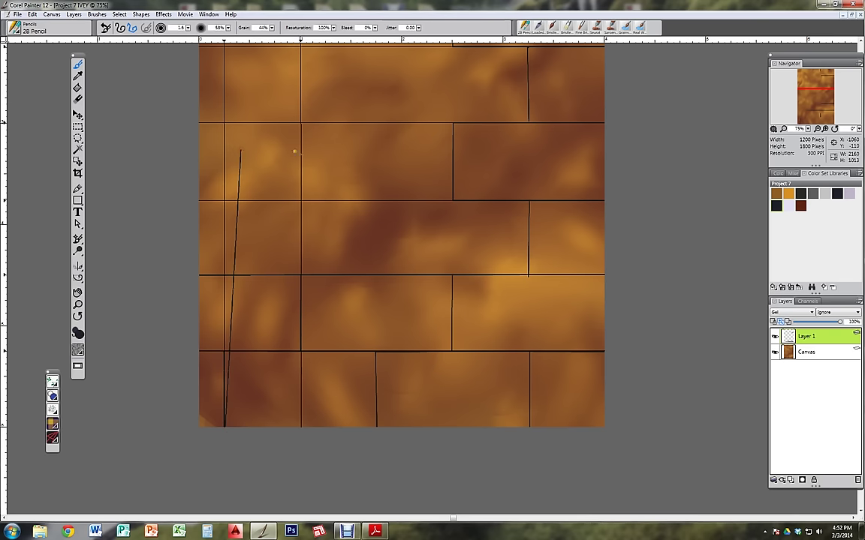
key(ctrl+z)
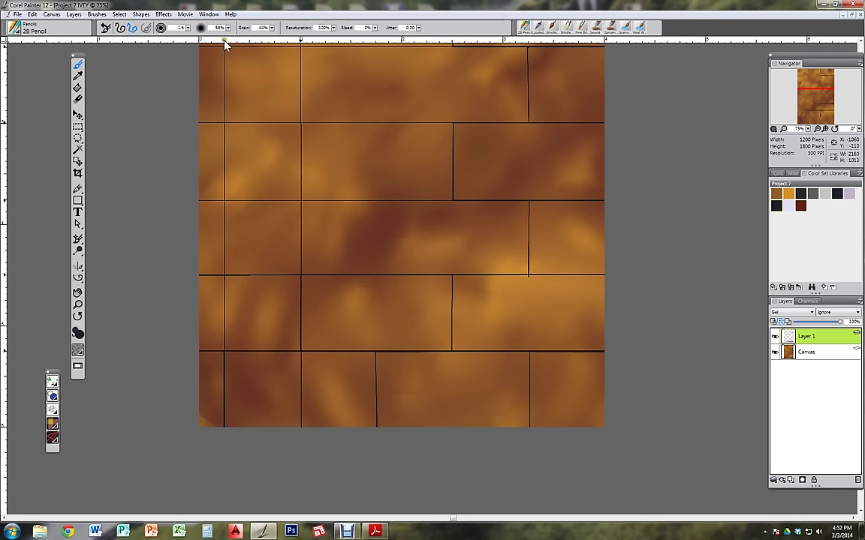
- Remove the two vertical guides and the lower horizontal guides, leaving the Guide Options unchanged
click(148, 48)
key(ctrl+z)
key(ctrl+z)
click(165, 54)
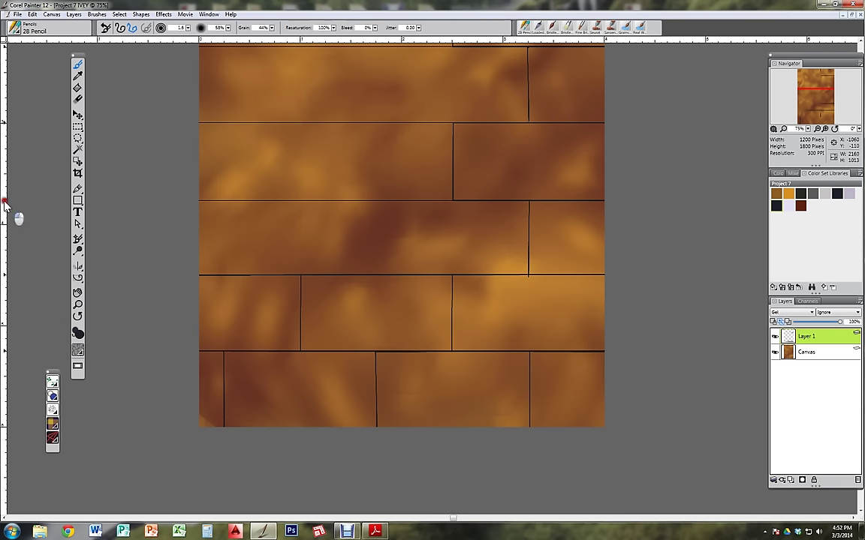
key(ctrl+z)
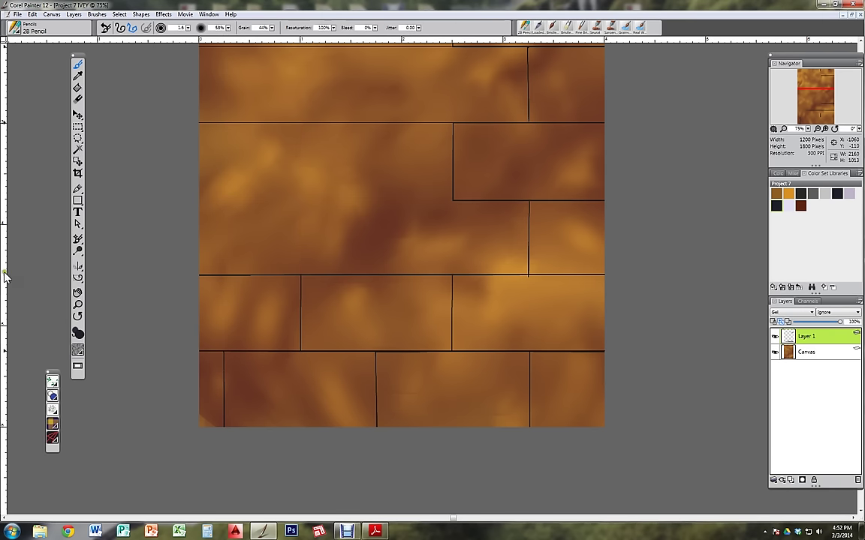
double_click(7, 281)
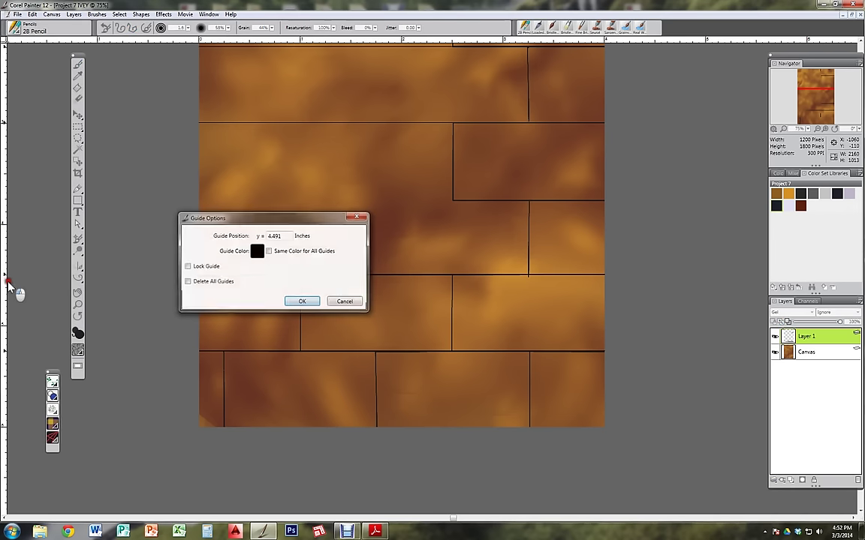
click(345, 301)
- Save the painting as a Painter RIFF file under the proposed file name
key(ctrl+shift+s)
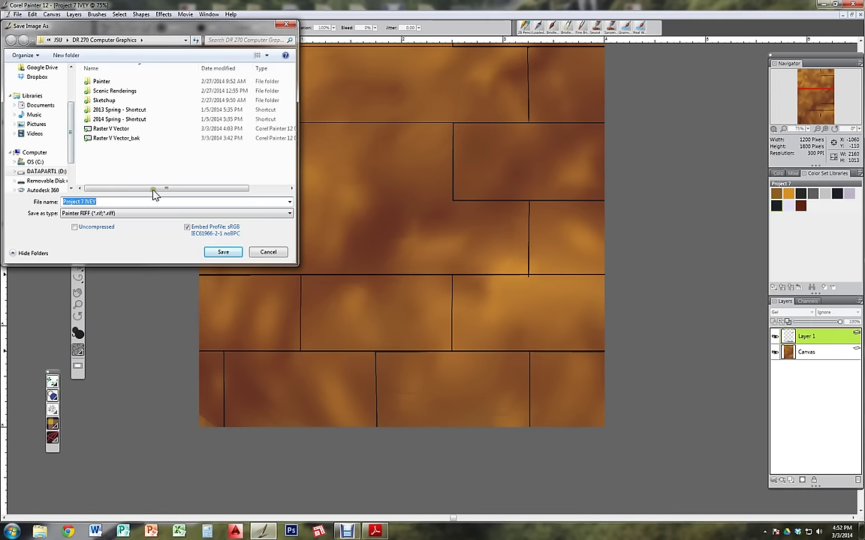
click(223, 251)
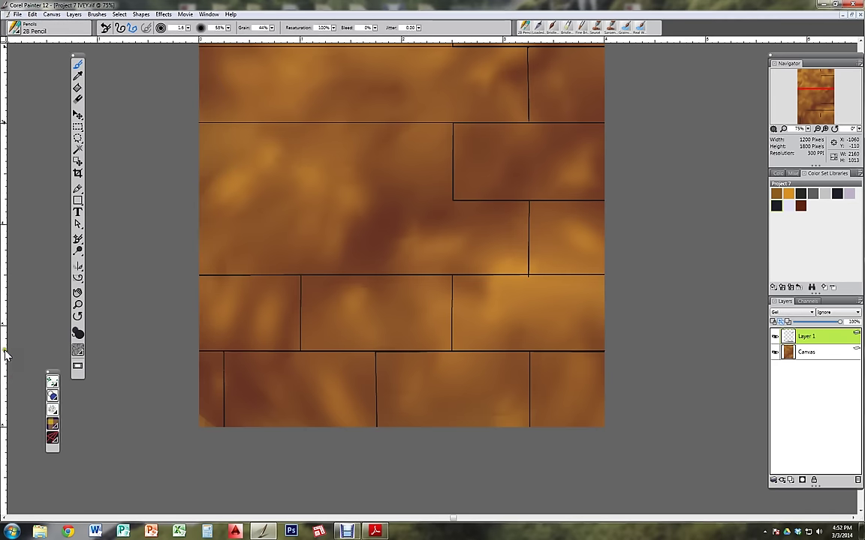
- Remove all remaining horizontal guides from the upper part of the canvas
drag(159, 204, 224, 336)
drag(191, 223, 217, 379)
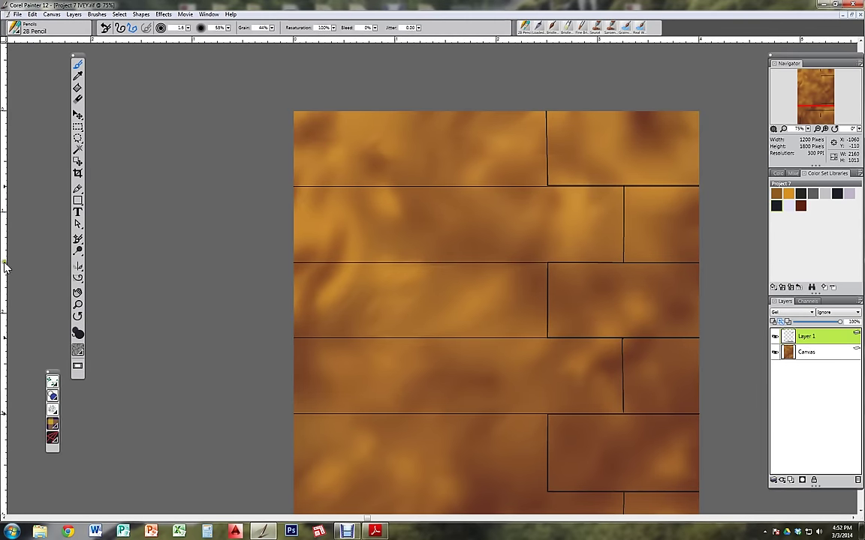
key(ctrl+z)
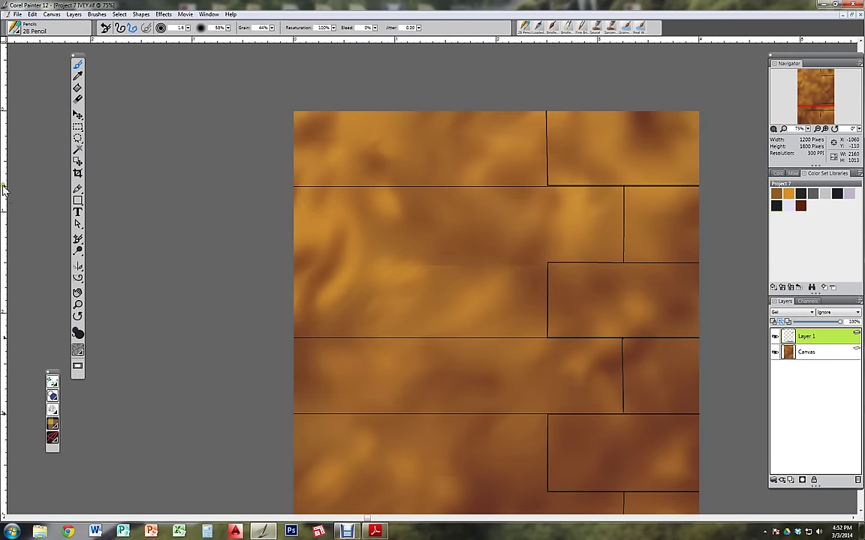
key(ctrl+z)
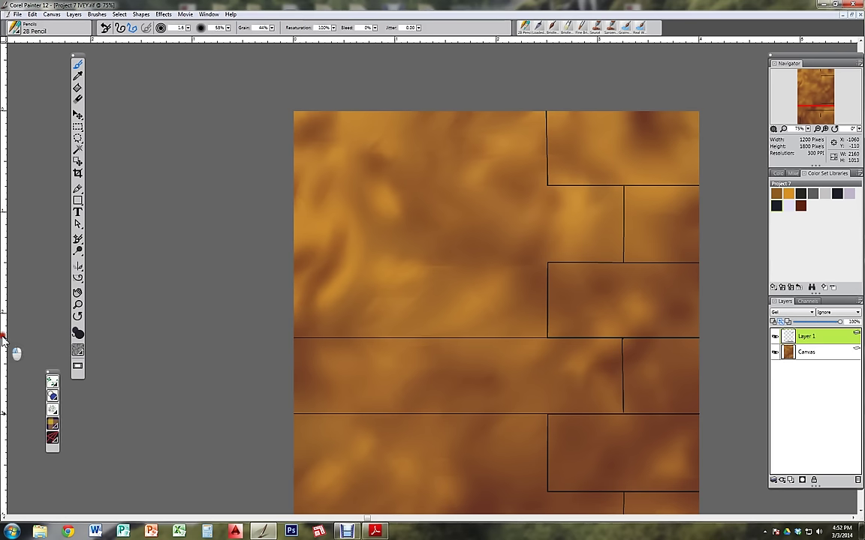
key(ctrl+z)
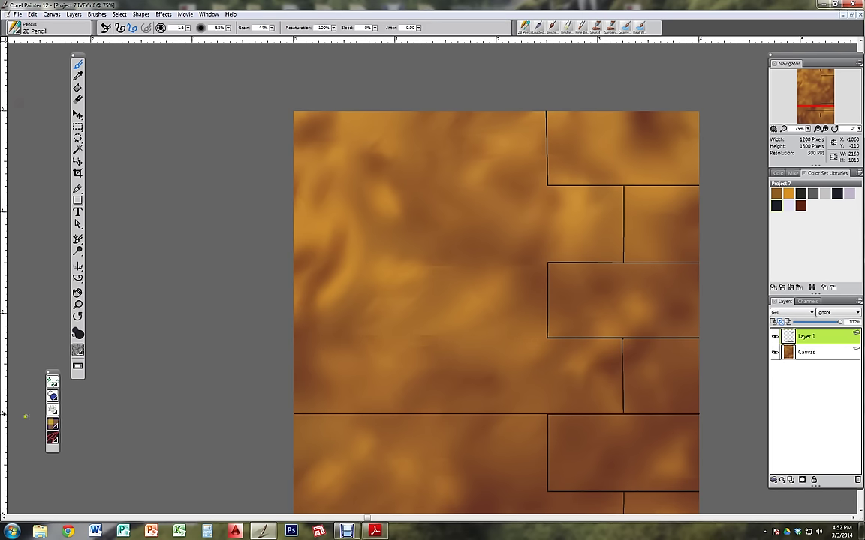
drag(3, 414, 60, 211)
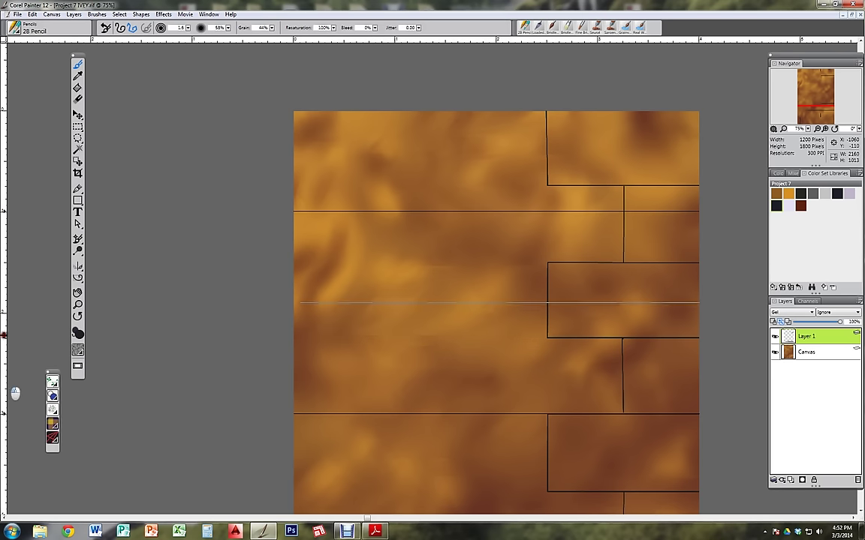
key(ctrl+z)
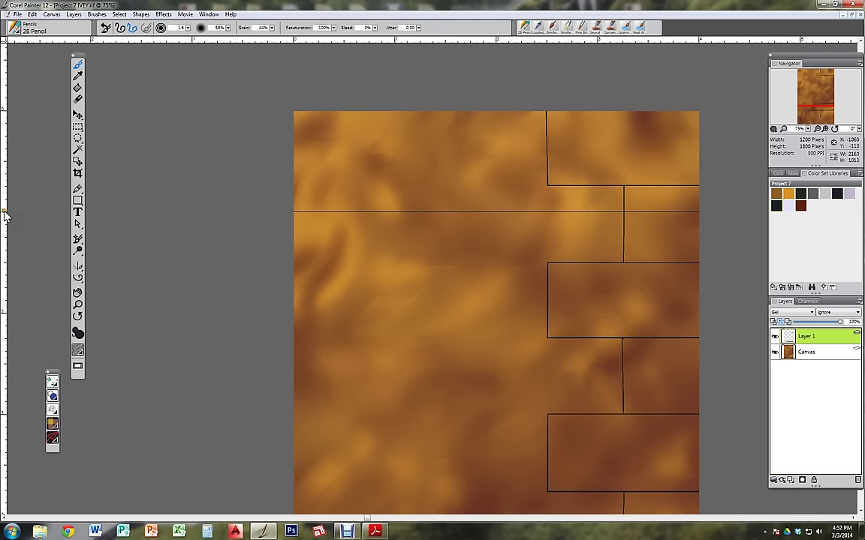
key(ctrl+z)
- Check the Cartoon the Block step and the instructions after it in the Adobe Reader project PDF, then return to the painting
drag(495, 303, 466, 268)
drag(463, 215, 510, 261)
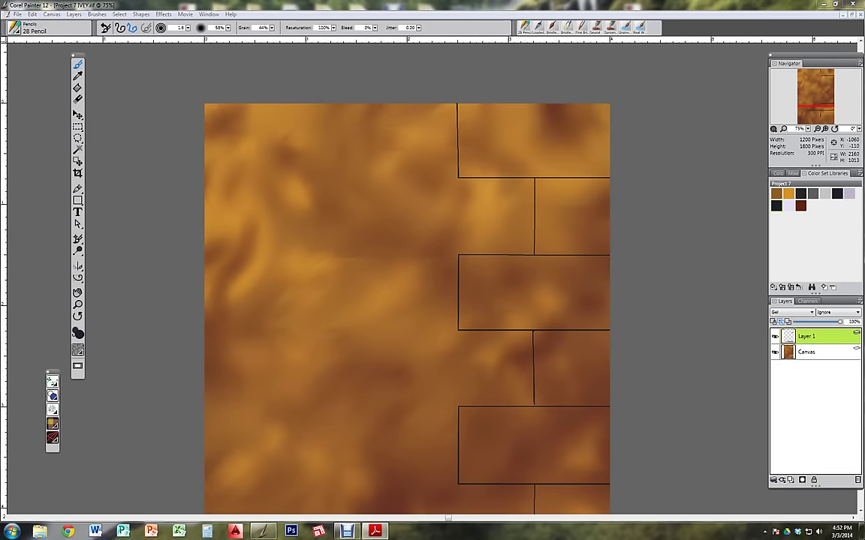
drag(864, 30, 605, 80)
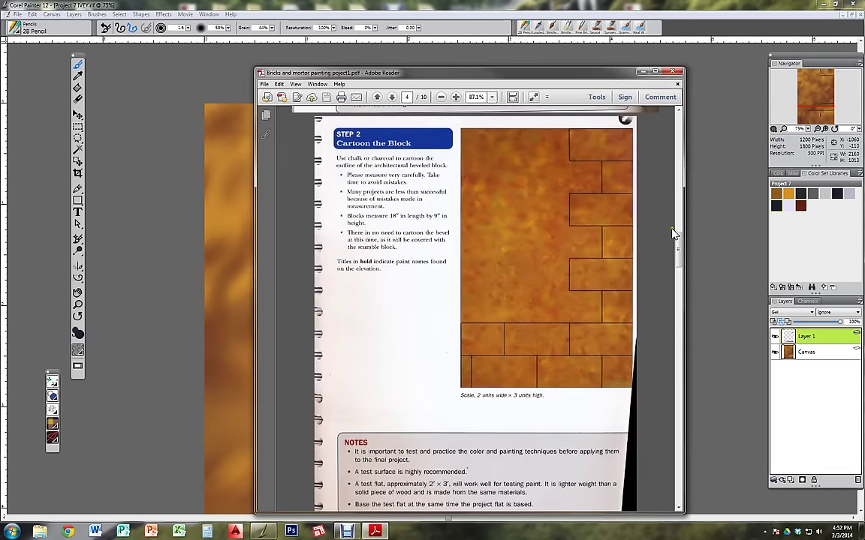
drag(678, 242, 677, 291)
drag(526, 71, 864, 149)
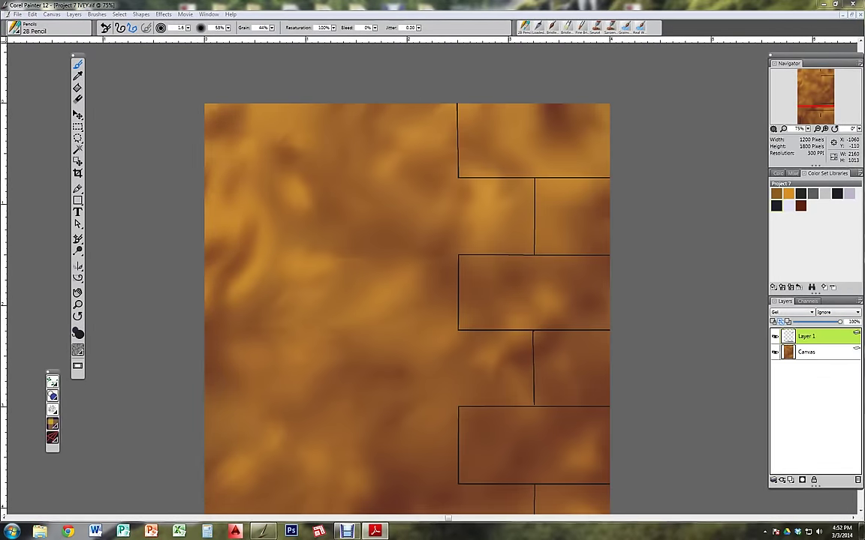
- Select the empty areas between the block outlines on Layer 1 with the Magic Wand, and choose the Bristle Oils brush
click(78, 148)
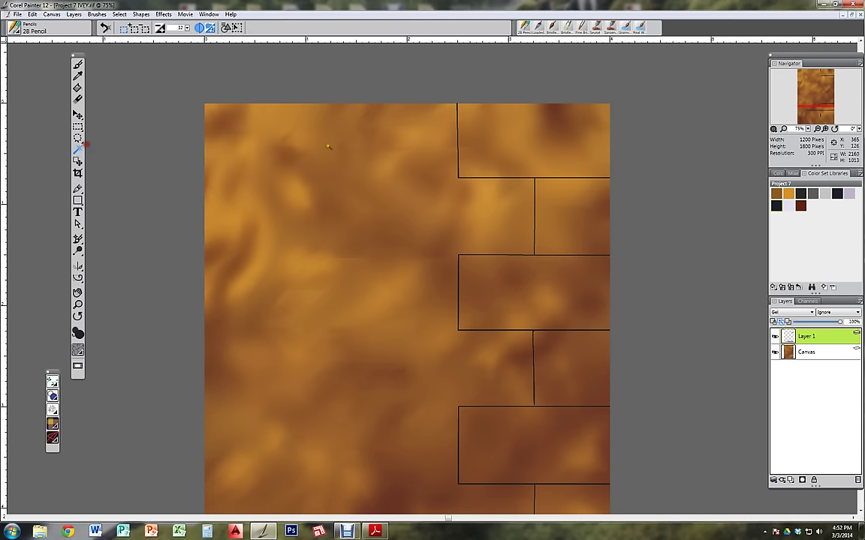
click(517, 149)
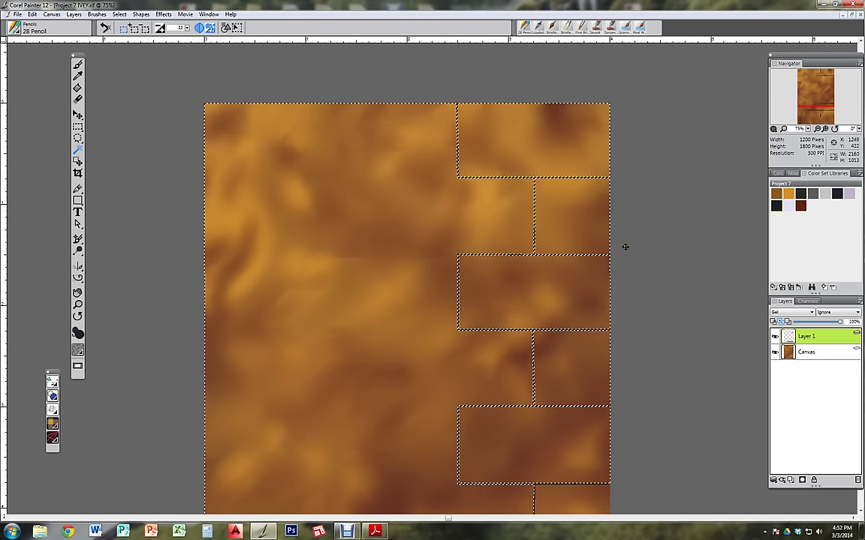
click(78, 66)
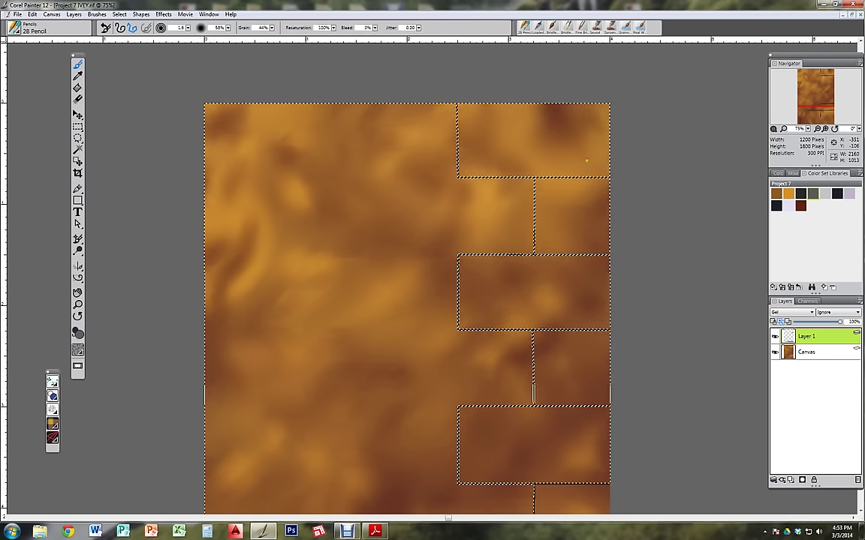
drag(524, 177, 543, 164)
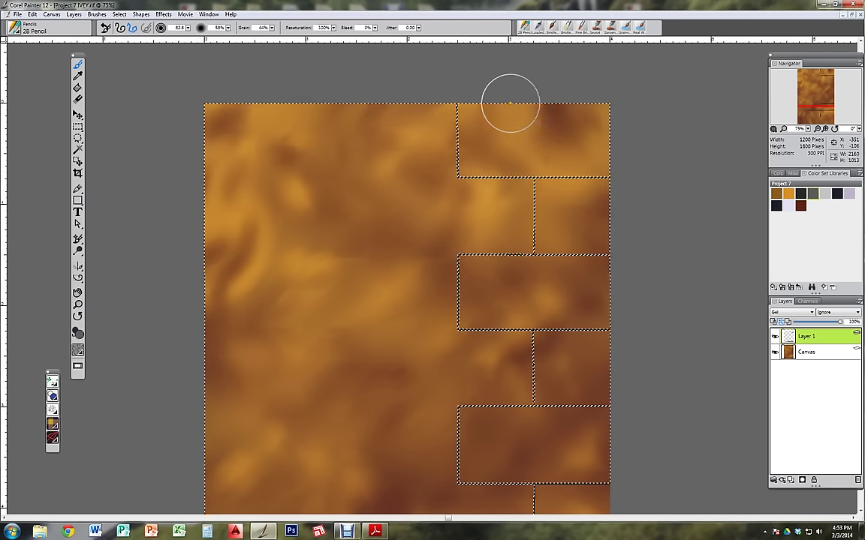
click(559, 30)
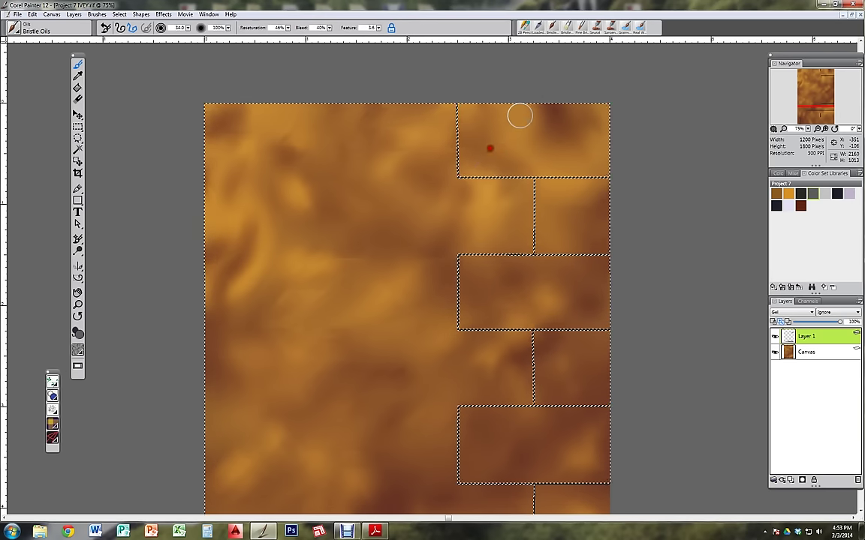
- Try Bristle Oils strokes across the upper right blocks on Layer 1, changing its composite method to Default, and undo them
shift+click(497, 137)
key(ctrl+z)
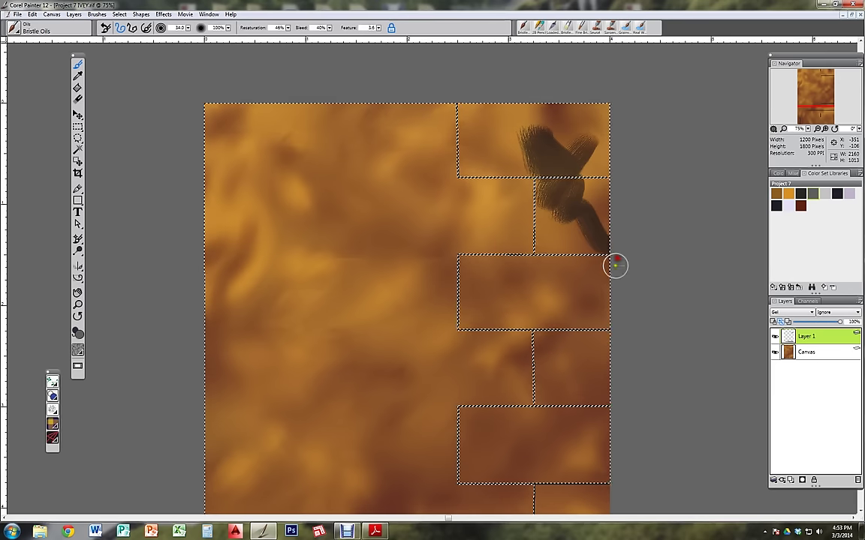
click(792, 312)
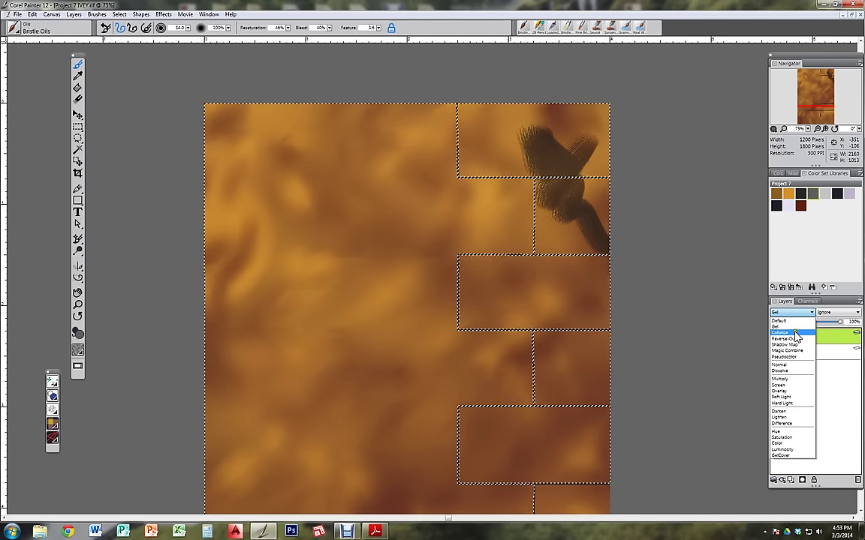
click(795, 333)
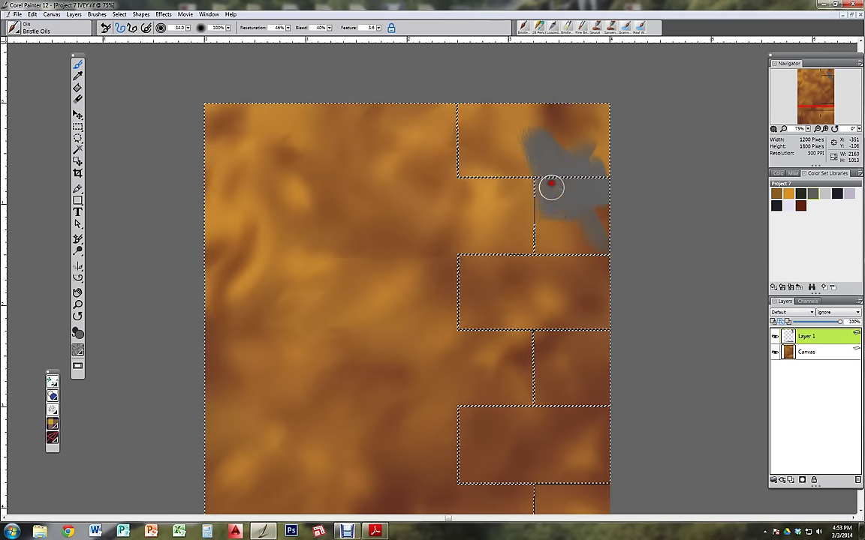
key(ctrl+z)
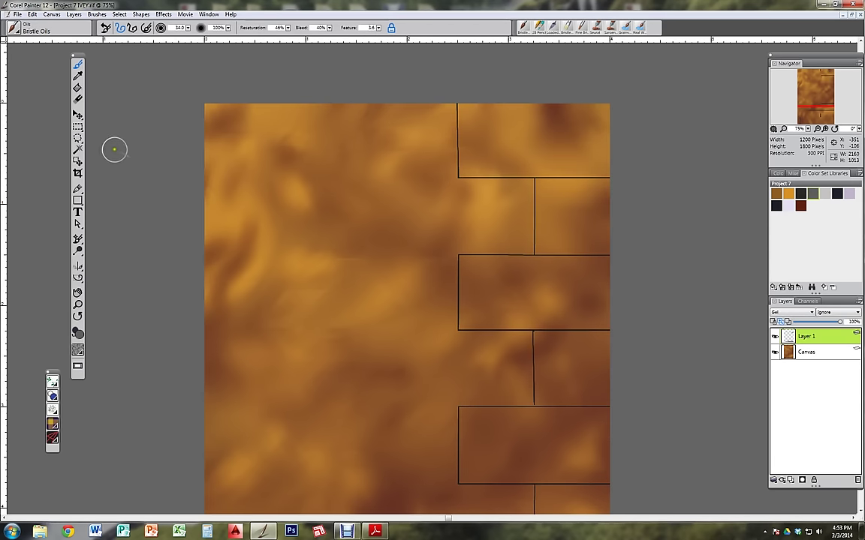
- Try selecting the areas between the block outlines on Layer 1 with the Magic Wand, and clear the selection
click(80, 150)
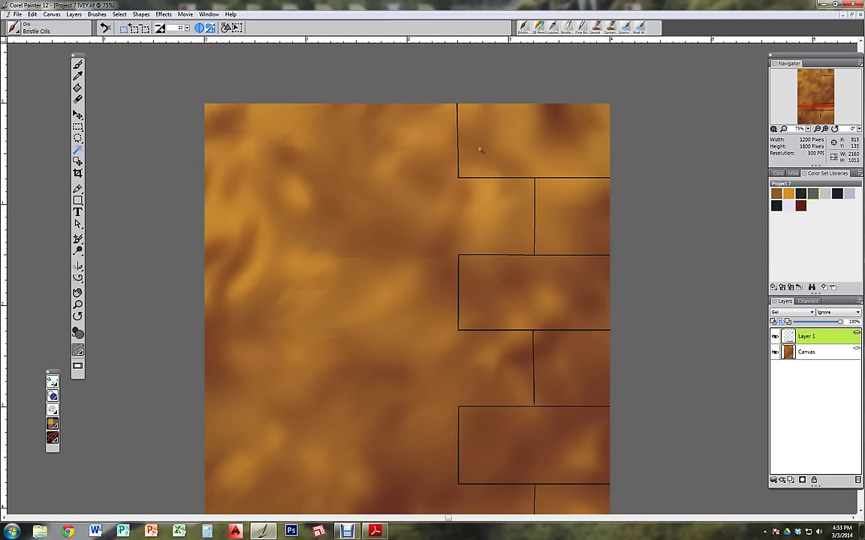
click(472, 117)
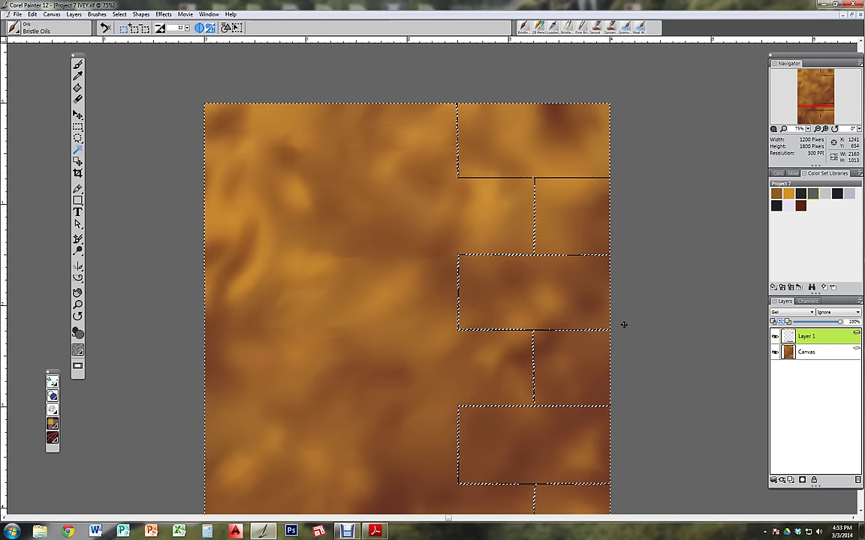
key(ctrl+d)
- Select the upper five staggered blocks along the canvas's right edge by combining rectangular selections aligned to their outlines
mouse_move(642, 288)
mouse_down()
mouse_move(602, 247)
mouse_move(605, 269)
mouse_up()
click(77, 127)
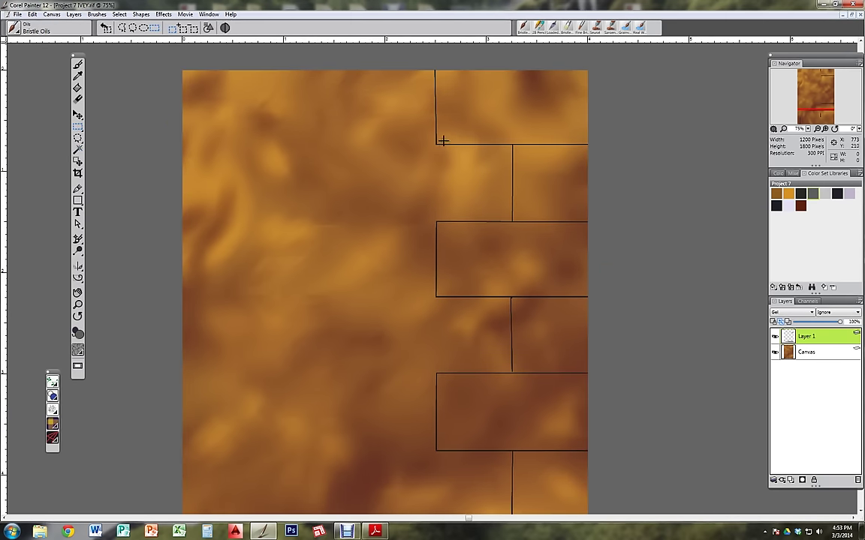
drag(436, 144, 598, 81)
key(ctrl+d)
drag(436, 145, 627, 75)
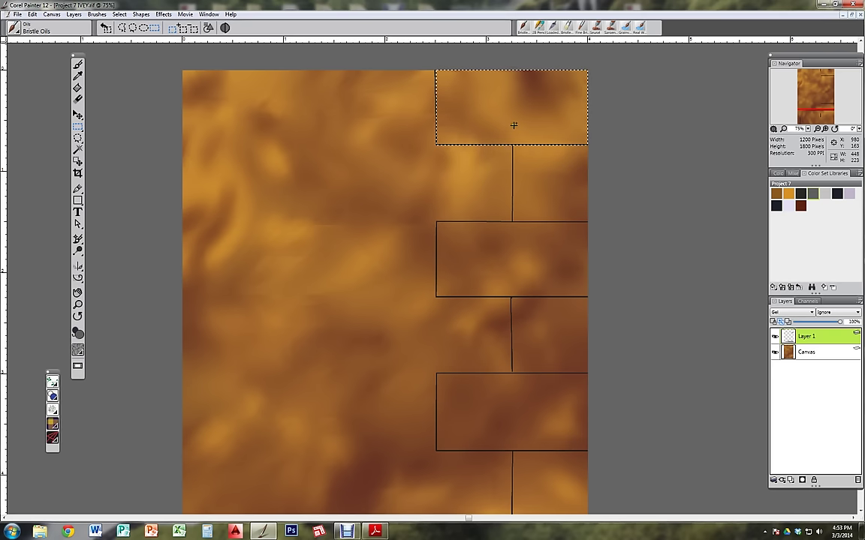
drag(512, 145, 616, 240)
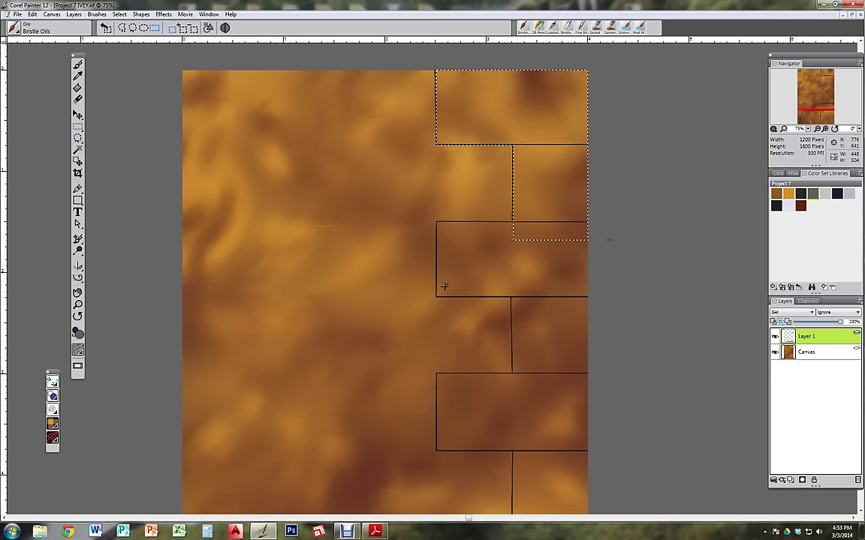
drag(434, 297, 685, 225)
drag(513, 290, 610, 400)
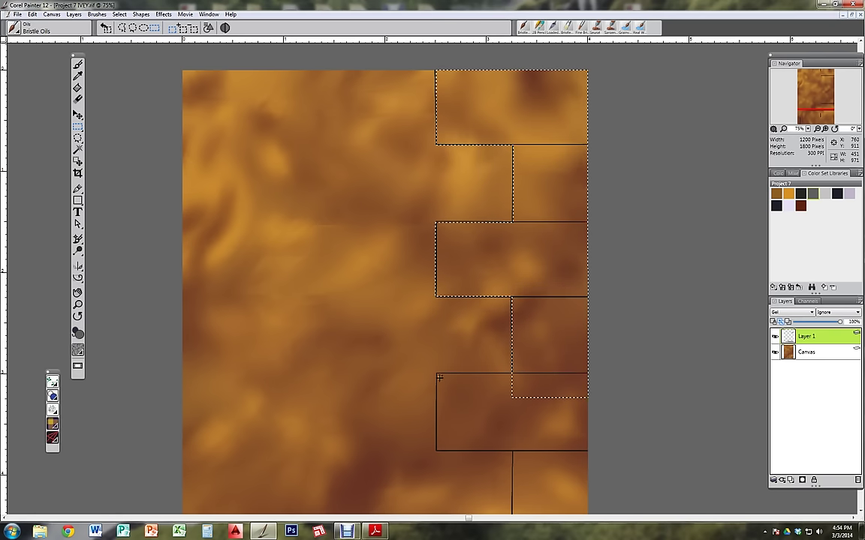
drag(436, 372, 674, 387)
- Add the sixth staggered block and the two full-width block rows at the canvas's bottom to the rectangular selection
scroll(673, 387, down, 2)
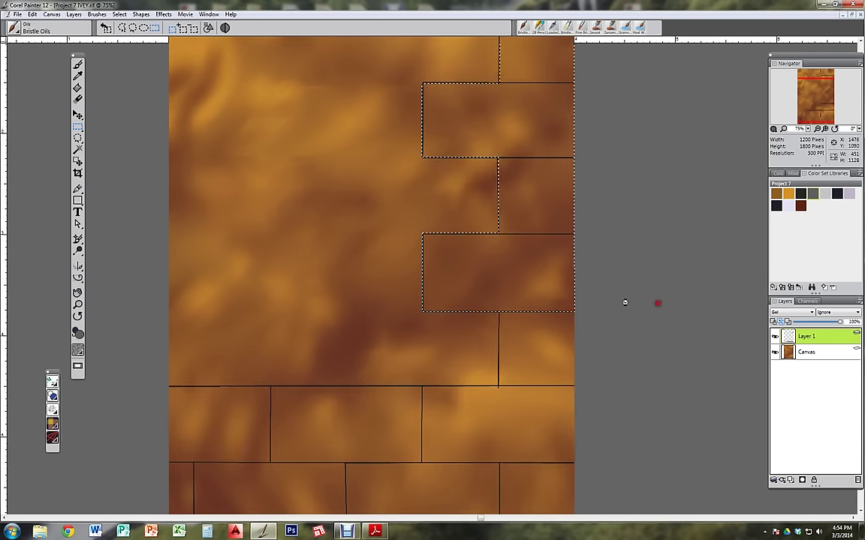
click(499, 300)
key(ctrl+z)
click(501, 300)
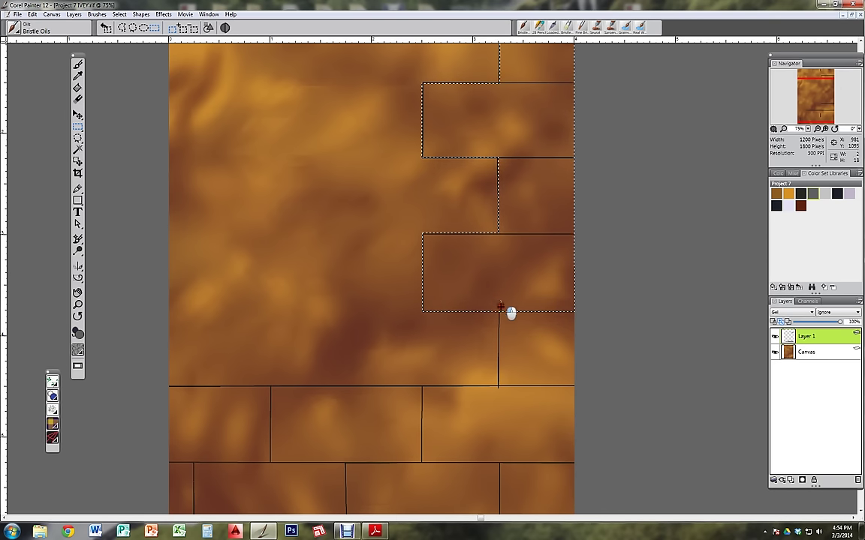
drag(501, 310, 162, 535)
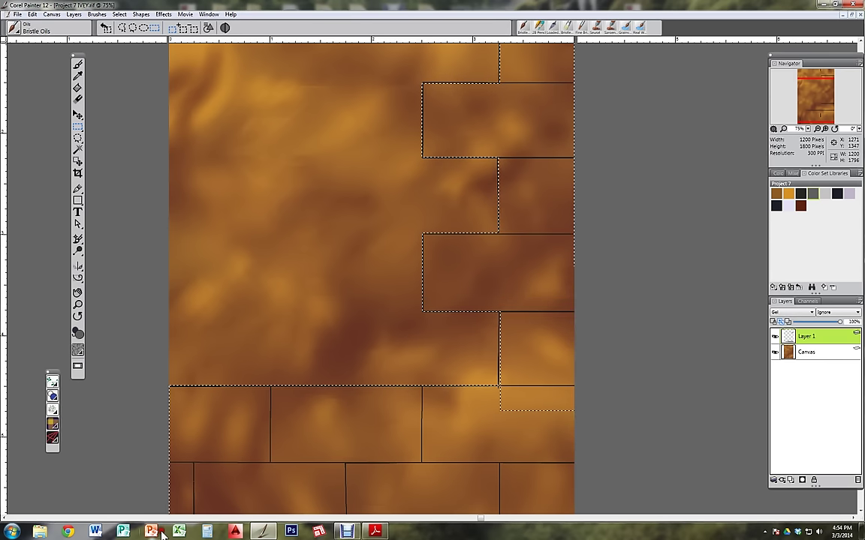
click(498, 388)
key(ctrl+z)
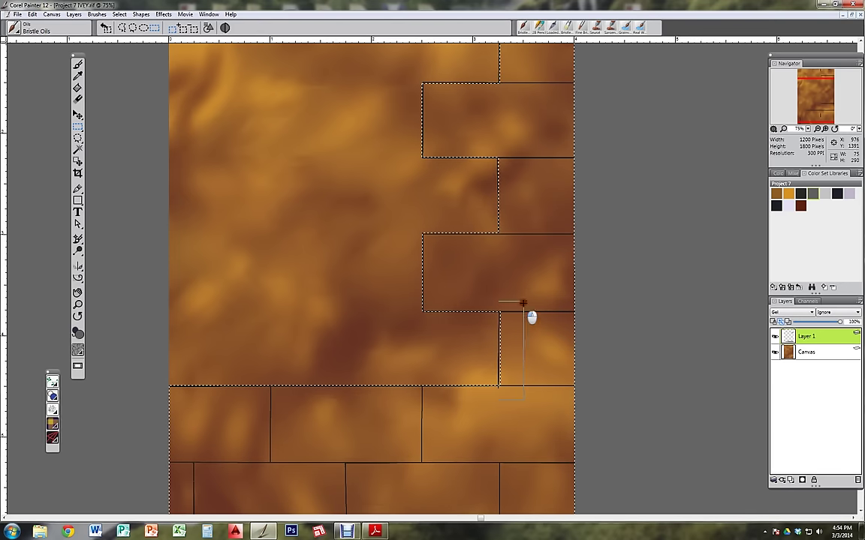
scroll(637, 384, down, 3)
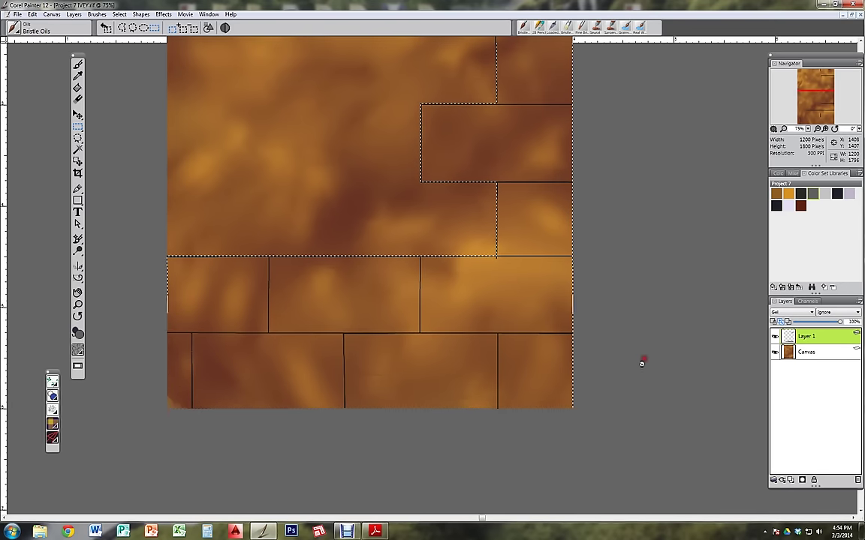
- Fill the selected blocks on Layer 1 with dark gray using Paint Bucket, set the composite method to Default, and deselect
scroll(644, 329, up, 6)
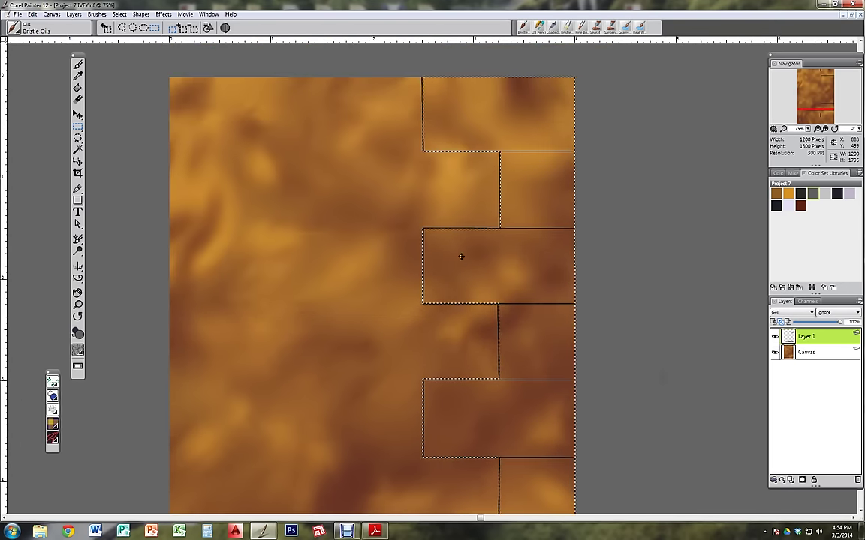
click(77, 88)
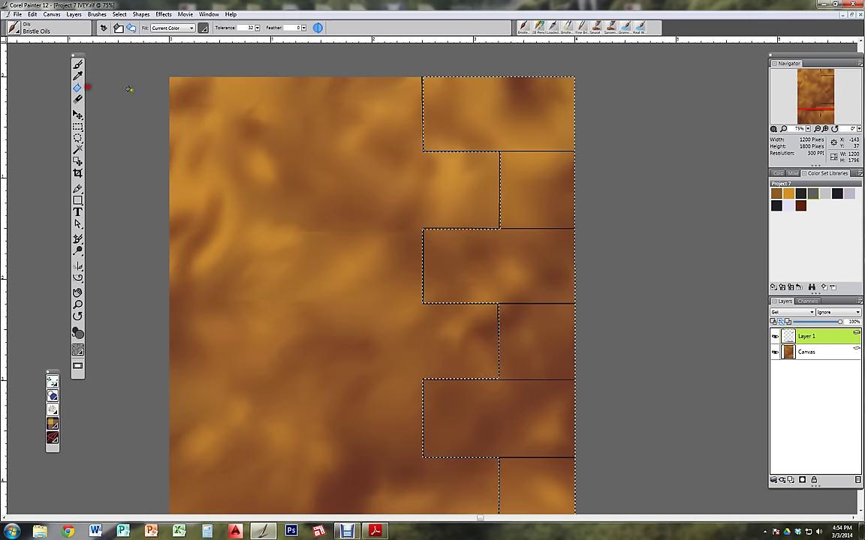
click(448, 109)
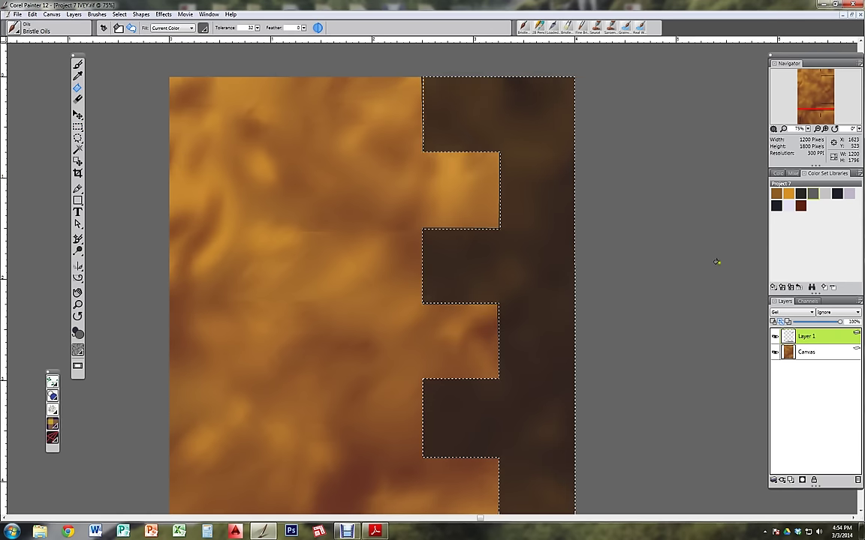
click(792, 313)
click(790, 321)
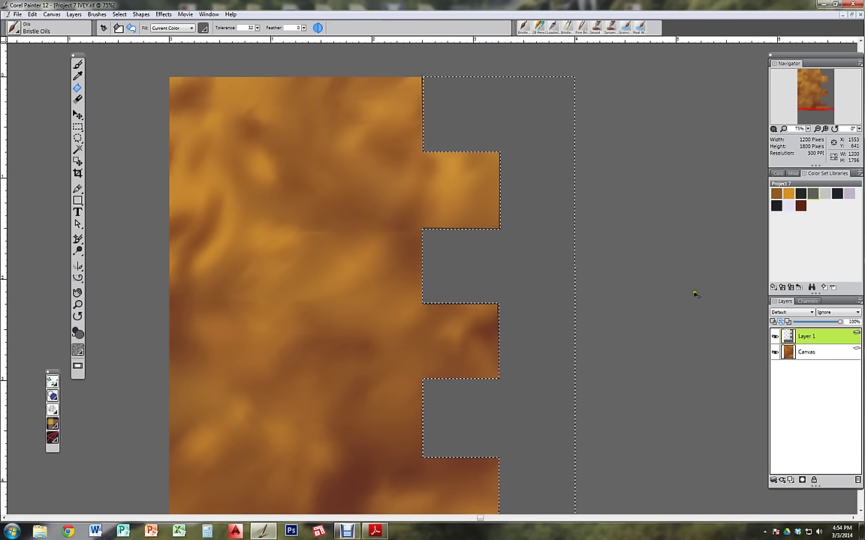
key(ctrl+d)
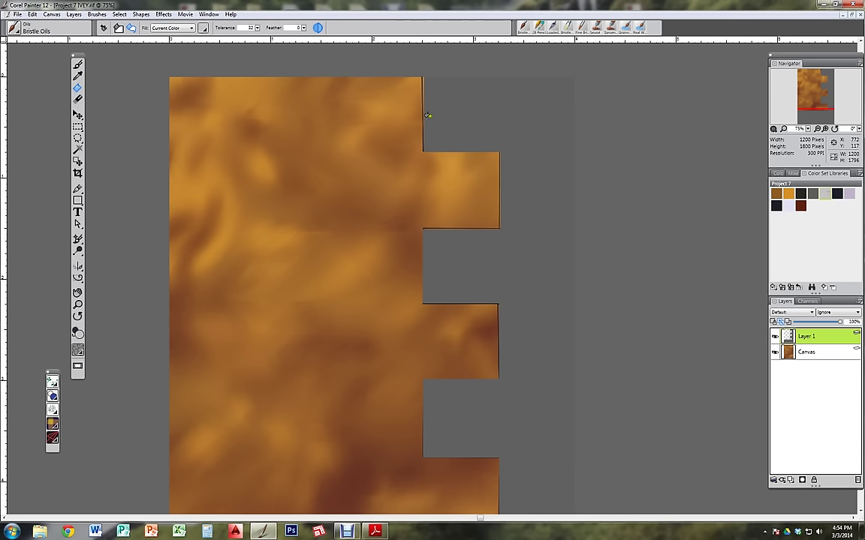
- Hide Layer 1 to check the canvas beneath, revert its gray fill and Default composite method, and show it again
click(78, 66)
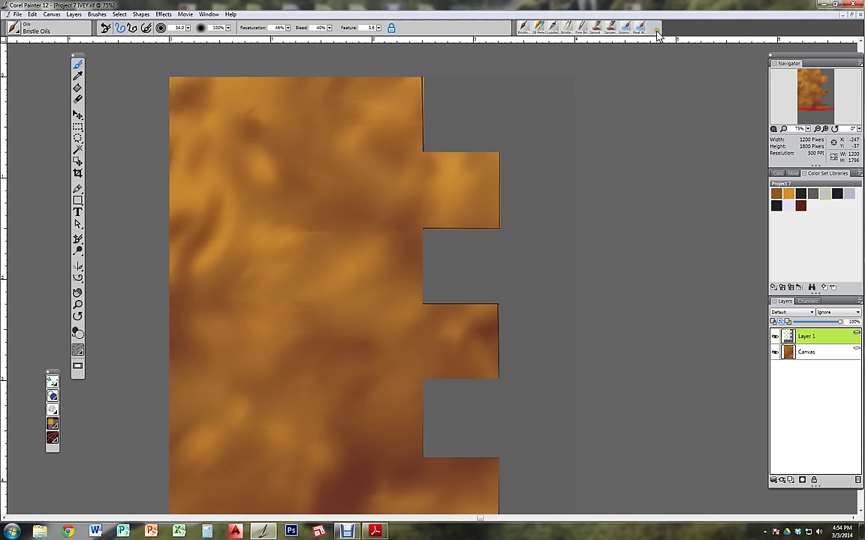
click(774, 337)
click(775, 352)
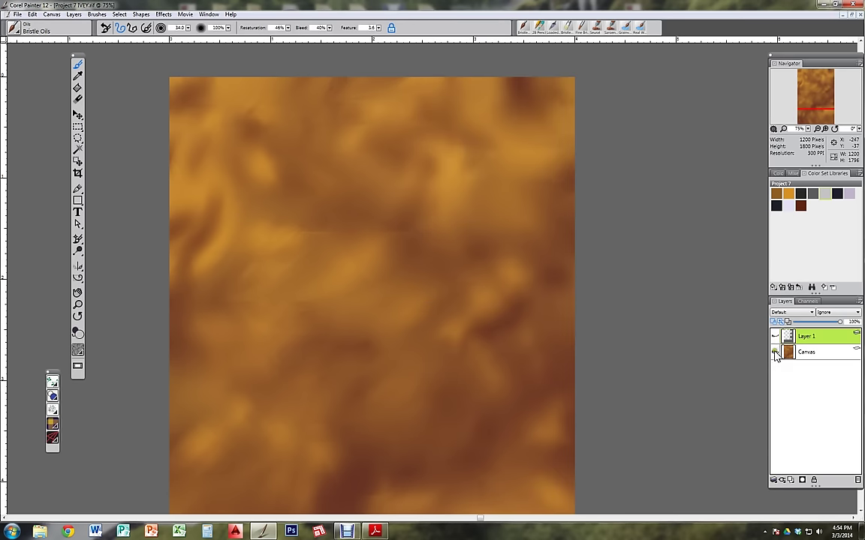
drag(686, 381, 697, 316)
click(775, 336)
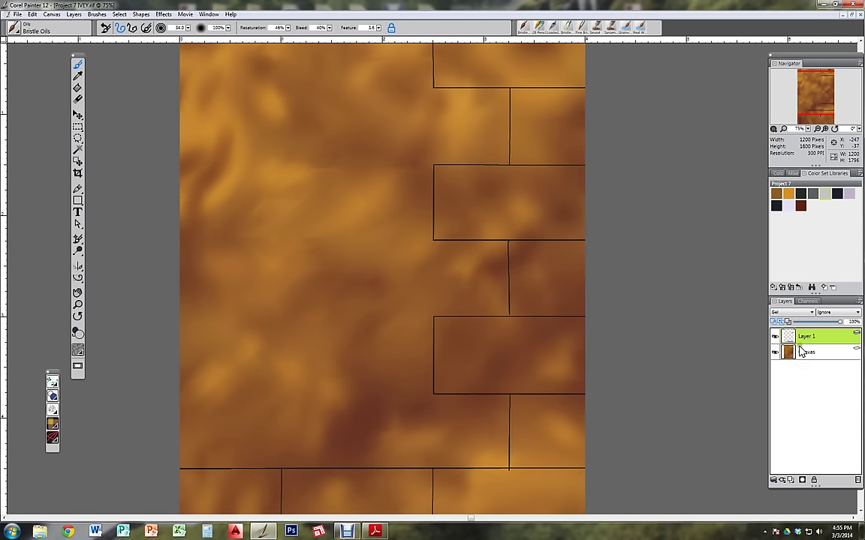
- Add a new layer above Layer 1, check it against the outlines, and restore the previous block selection
click(790, 481)
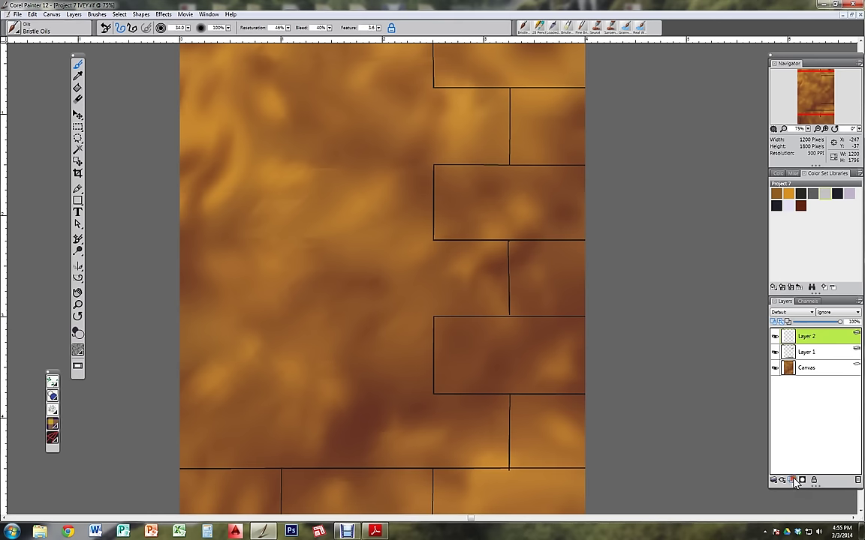
click(775, 352)
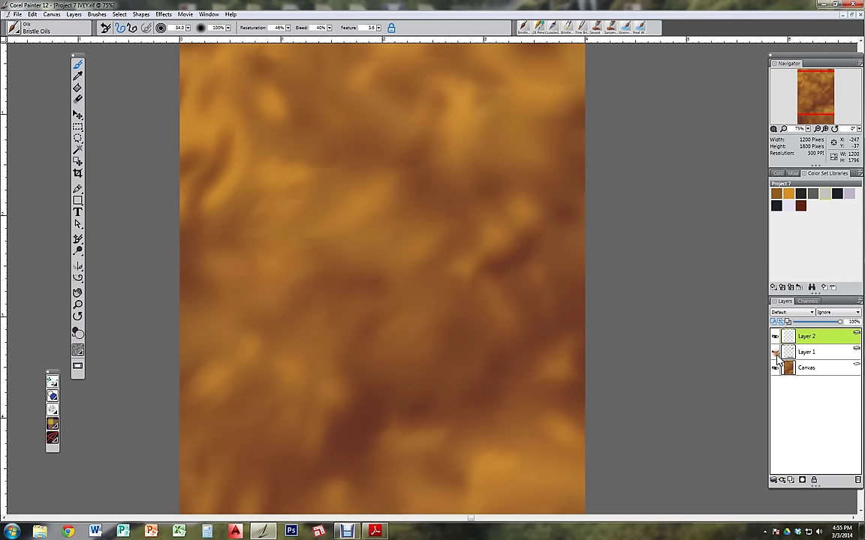
click(775, 353)
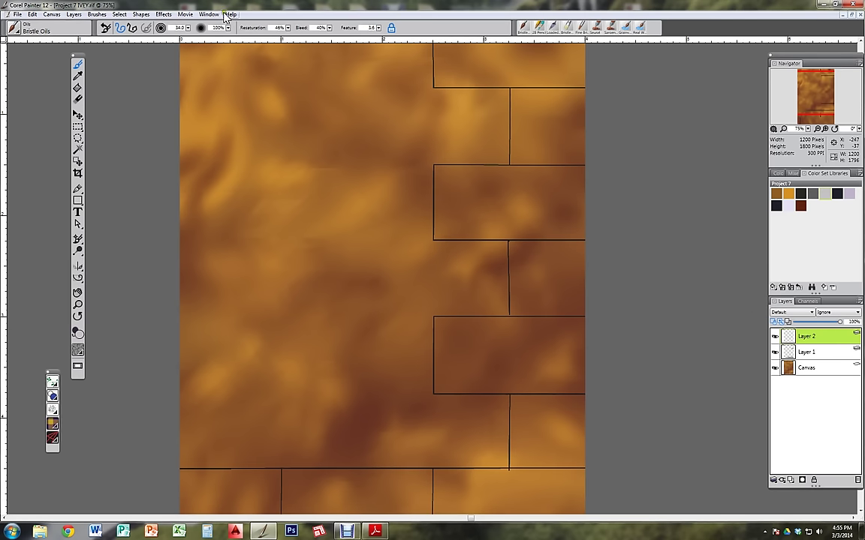
click(120, 14)
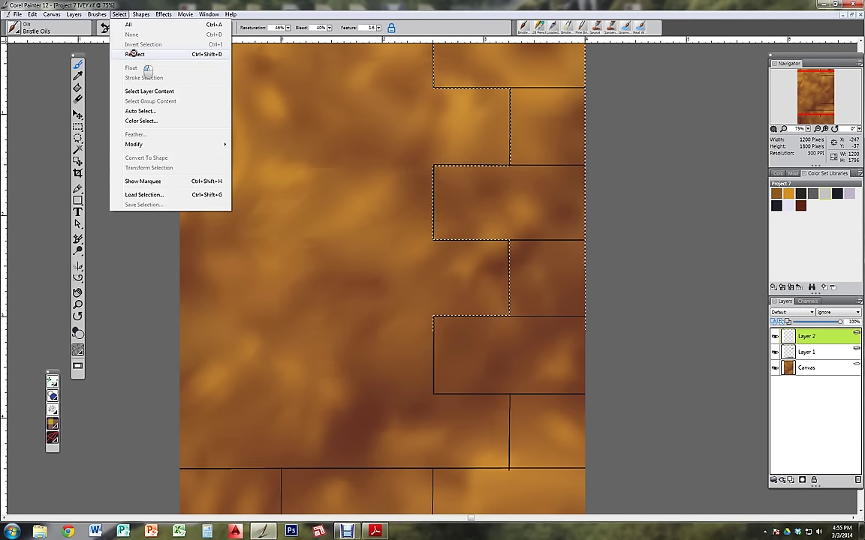
click(135, 54)
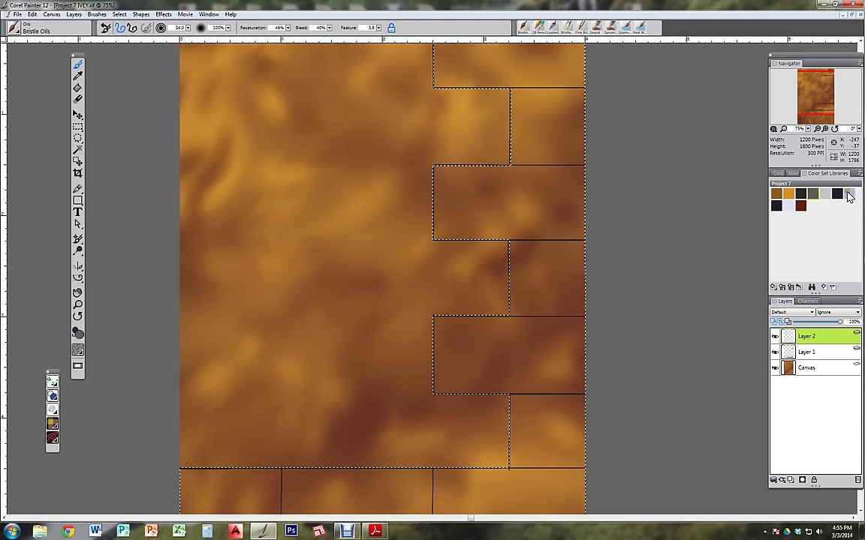
- Fill the selected block area on Layer 2 with the light gray from the Project 7 color set using Paint Bucket
click(77, 88)
click(554, 131)
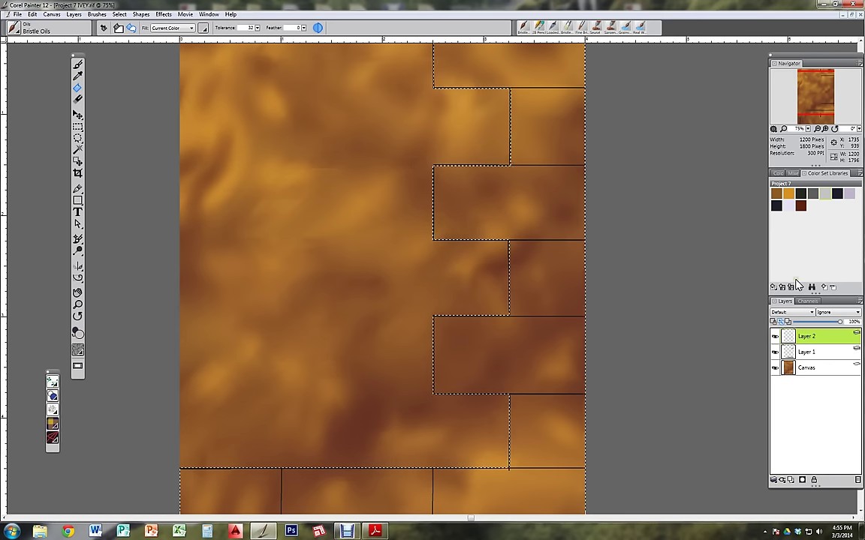
click(531, 223)
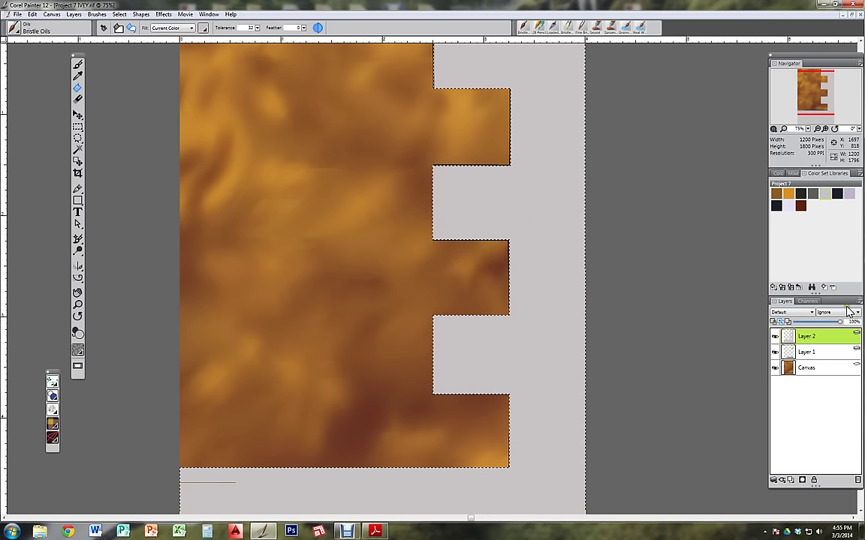
- Move Layer 2 below Layer 1 so the block outlines sit above the gray fill, and clear the selection
click(776, 353)
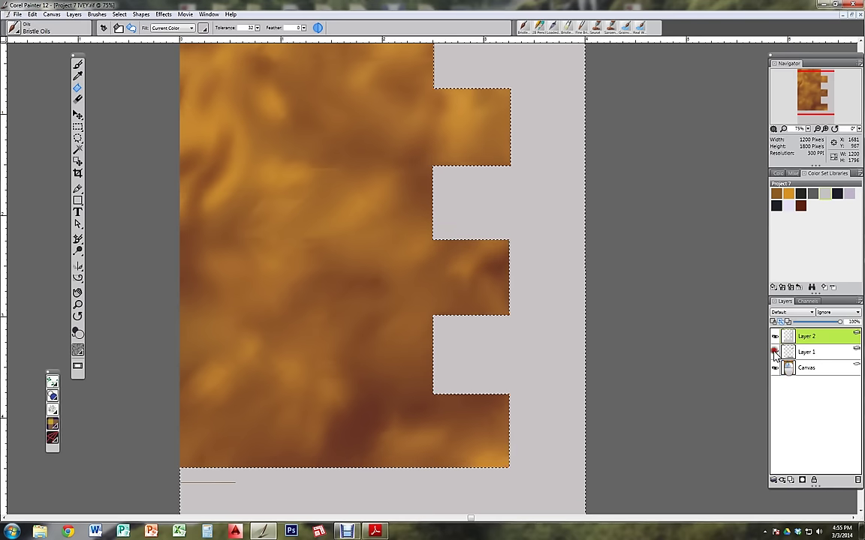
click(792, 352)
drag(809, 337, 809, 367)
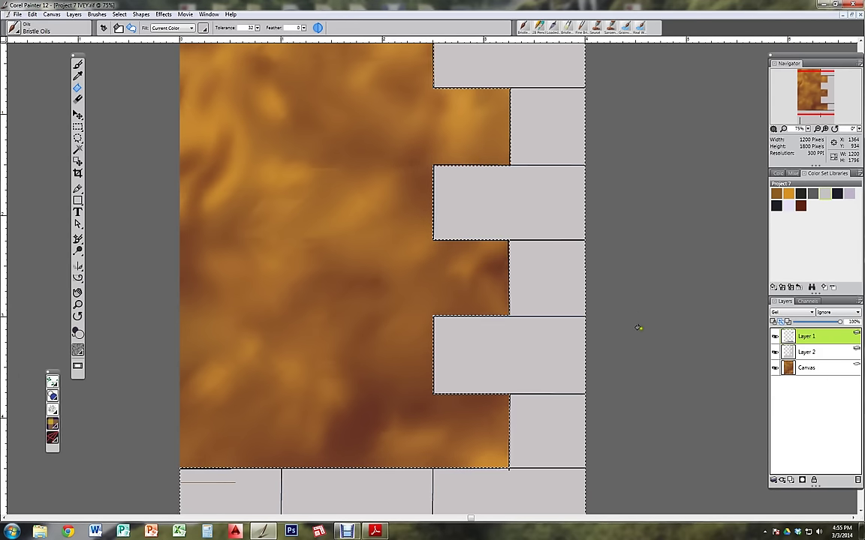
key(ctrl+d)
- Dab dark gray from the Project 7 color set over the upper blocks of the right column on Layer 2 with Bristle Oils
click(804, 352)
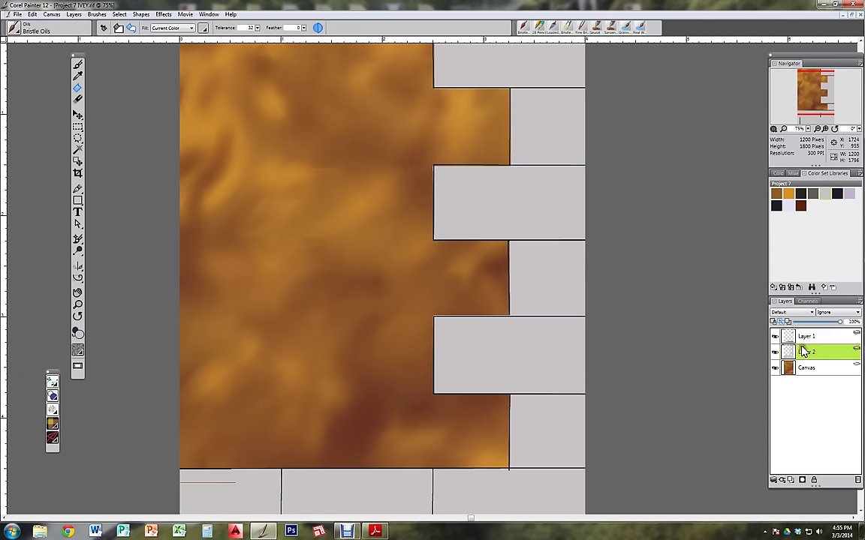
click(812, 198)
drag(553, 205, 559, 323)
click(523, 28)
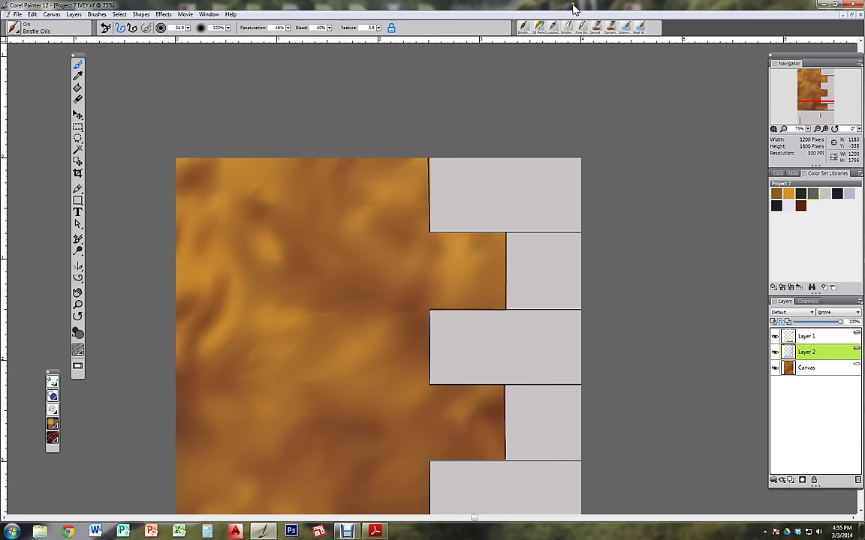
mouse_move(508, 163)
mouse_down()
mouse_move(447, 181)
mouse_move(441, 159)
mouse_move(452, 172)
mouse_move(447, 154)
mouse_move(468, 172)
mouse_move(481, 168)
mouse_move(456, 174)
mouse_move(454, 208)
mouse_move(472, 218)
mouse_move(490, 204)
mouse_move(505, 211)
mouse_move(466, 217)
mouse_move(515, 223)
mouse_move(549, 221)
mouse_move(563, 198)
mouse_move(558, 182)
mouse_move(550, 188)
mouse_move(555, 161)
mouse_move(569, 197)
mouse_move(555, 255)
mouse_move(534, 271)
mouse_move(520, 261)
mouse_move(533, 249)
mouse_move(539, 258)
mouse_move(534, 251)
mouse_move(573, 251)
mouse_move(560, 237)
mouse_move(575, 290)
mouse_move(571, 273)
mouse_move(530, 294)
mouse_move(518, 308)
mouse_move(533, 298)
mouse_move(562, 313)
mouse_move(574, 291)
mouse_move(504, 334)
mouse_move(433, 336)
mouse_move(443, 320)
mouse_move(469, 331)
mouse_move(451, 357)
mouse_move(542, 373)
mouse_up()
mouse_move(491, 356)
mouse_down()
mouse_move(377, 347)
mouse_move(402, 345)
mouse_up()
- Undo the latest dark gray dabs on the third block, including the one spilling past its edge
key(ctrl+z)
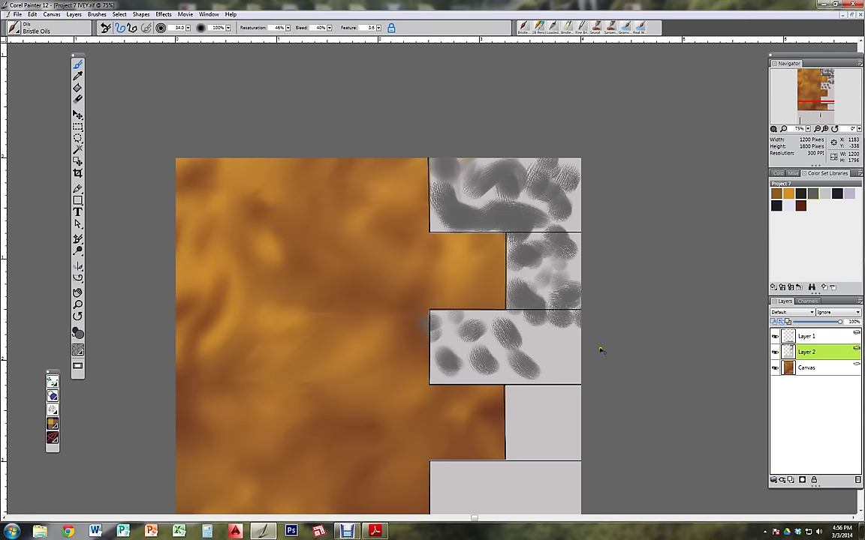
key(ctrl+z)
key(ctrl+z)
key(ctrl+z)
key(ctrl+z)
key(ctrl+z)
key(ctrl+z)
key(ctrl+z)
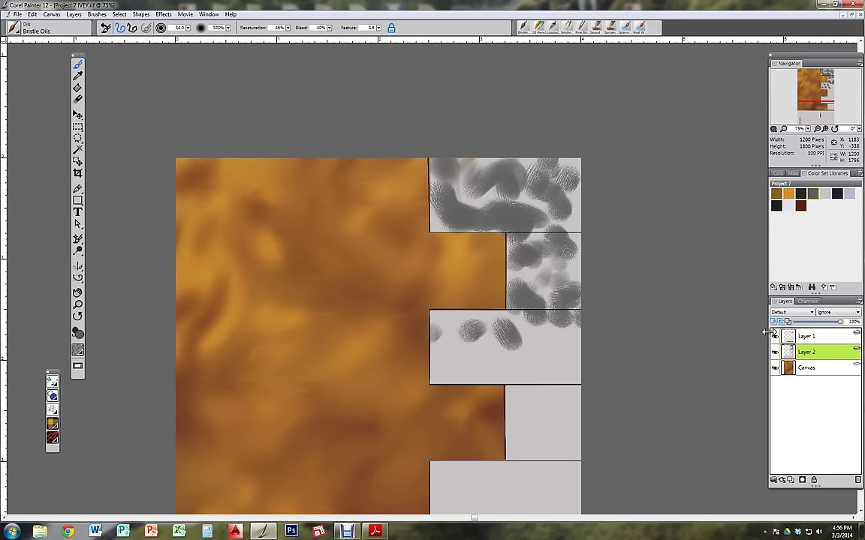
key(ctrl+z)
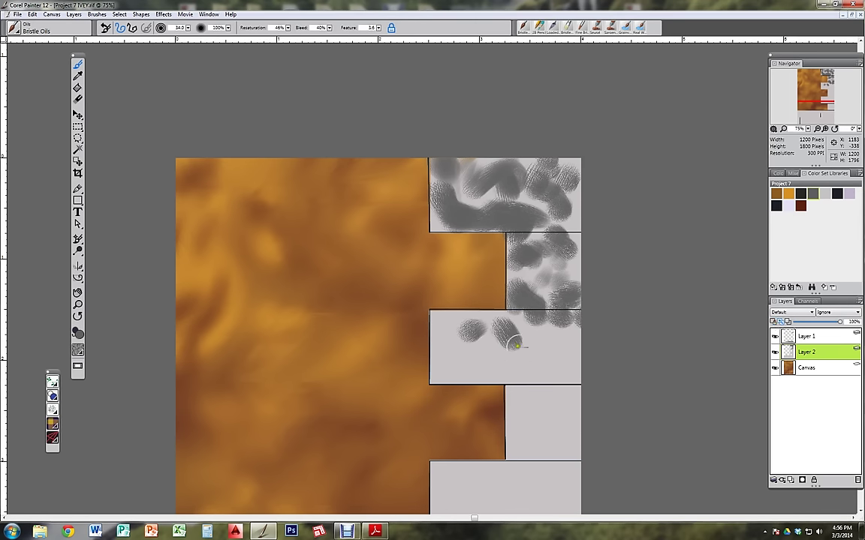
- Dab dark gray on the third block again and undo the stroke that spills onto the orange wall
click(476, 343)
drag(437, 333, 416, 325)
click(457, 324)
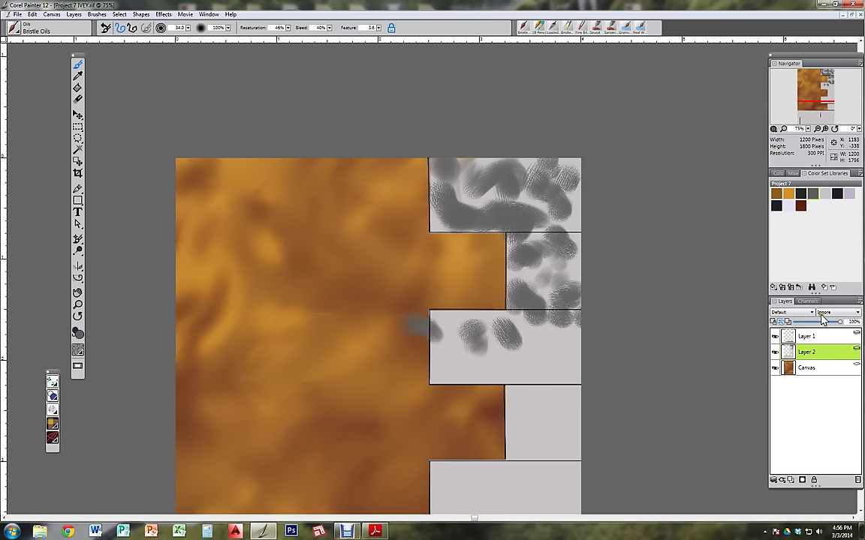
key(ctrl+z)
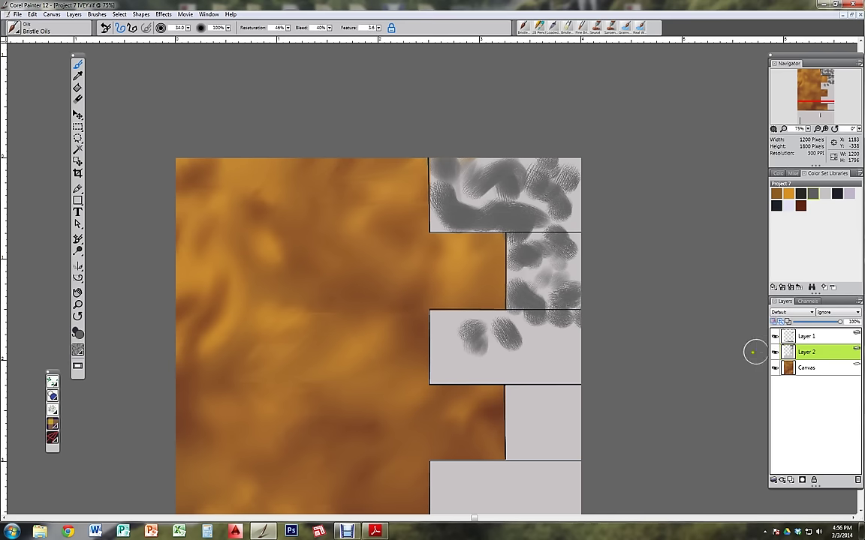
- Dab dark gray over the remaining right-column blocks and the right end of the first bottom row
mouse_move(461, 327)
mouse_down()
mouse_move(440, 310)
mouse_move(481, 323)
mouse_move(505, 371)
mouse_move(452, 374)
mouse_move(445, 367)
mouse_move(511, 371)
mouse_move(531, 354)
mouse_move(587, 374)
mouse_move(536, 349)
mouse_move(585, 343)
mouse_move(522, 425)
mouse_move(517, 421)
mouse_move(510, 449)
mouse_move(558, 457)
mouse_move(576, 416)
mouse_move(484, 409)
mouse_move(415, 381)
mouse_move(441, 378)
mouse_move(482, 389)
mouse_move(464, 395)
mouse_move(458, 436)
mouse_move(528, 427)
mouse_move(517, 400)
mouse_move(524, 384)
mouse_move(510, 390)
mouse_move(562, 414)
mouse_move(548, 451)
mouse_move(513, 472)
mouse_move(528, 414)
mouse_move(495, 415)
mouse_move(517, 389)
mouse_move(557, 428)
mouse_move(468, 469)
mouse_move(548, 496)
mouse_up()
click(440, 309)
click(481, 322)
click(480, 456)
click(447, 462)
click(553, 464)
drag(444, 473, 454, 422)
click(420, 448)
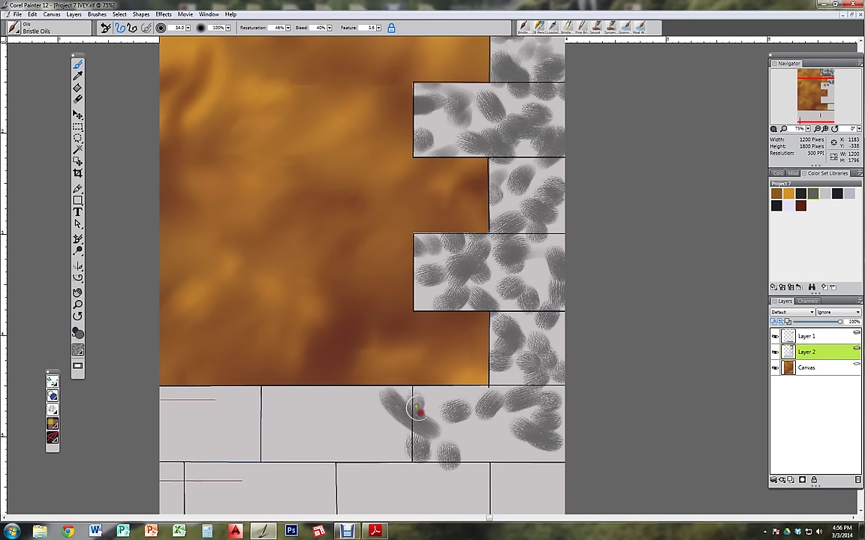
- Cover the two bottom block rows with gray dabs and blend them into a mottled stone texture
mouse_move(499, 404)
mouse_down()
mouse_move(531, 471)
mouse_move(481, 466)
mouse_up()
drag(451, 495, 509, 431)
click(520, 434)
mouse_move(499, 437)
mouse_down()
mouse_move(473, 419)
mouse_move(584, 445)
mouse_move(533, 465)
mouse_move(580, 470)
mouse_move(623, 451)
mouse_move(602, 435)
mouse_move(452, 460)
mouse_move(369, 426)
mouse_move(417, 422)
mouse_move(391, 400)
mouse_move(464, 388)
mouse_move(418, 352)
mouse_up()
mouse_move(306, 330)
mouse_down()
mouse_move(340, 388)
mouse_move(285, 383)
mouse_move(343, 364)
mouse_move(390, 374)
mouse_move(309, 412)
mouse_move(336, 410)
mouse_move(264, 383)
mouse_up()
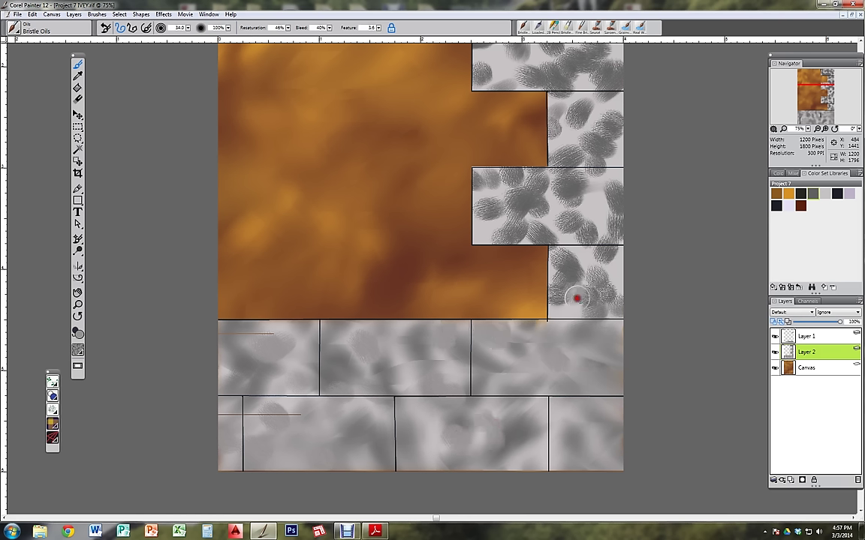
- Add lighter gray Bristle Oils dabs among the dark ones, working from the lowest right-column block up to the highest
mouse_move(623, 202)
mouse_down()
mouse_move(596, 213)
mouse_move(558, 184)
mouse_move(551, 209)
mouse_up()
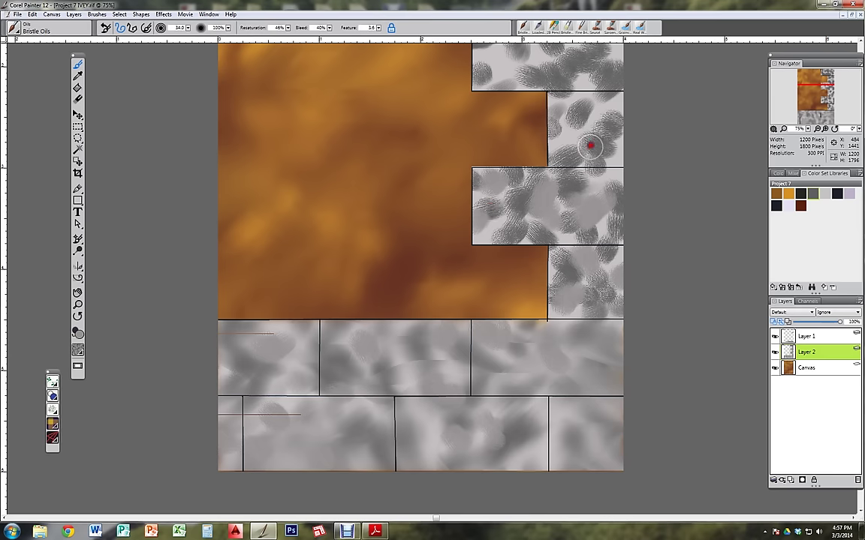
scroll(612, 131, up, 3)
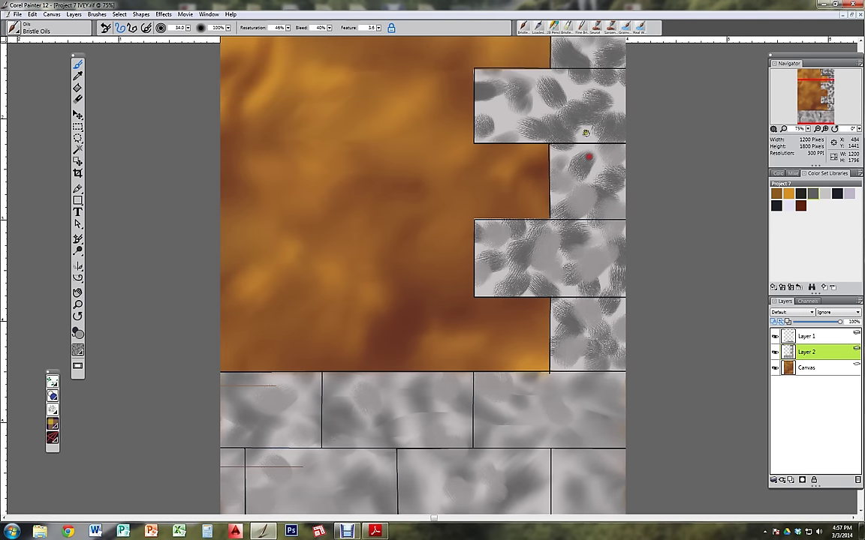
drag(480, 132, 525, 126)
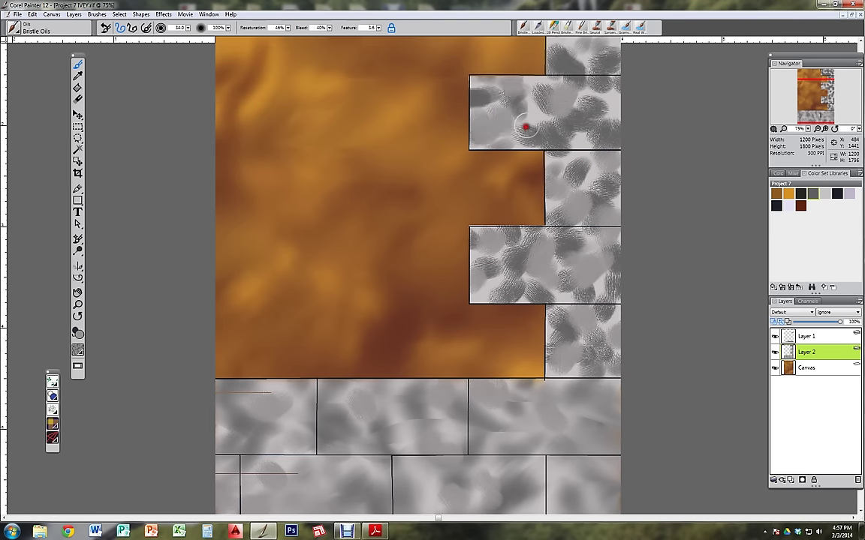
scroll(612, 111, up, 3)
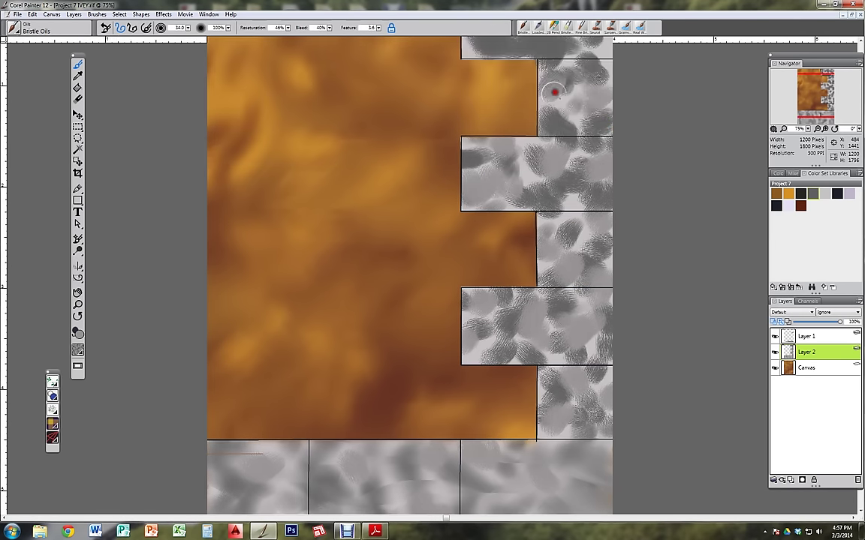
scroll(593, 113, up, 3)
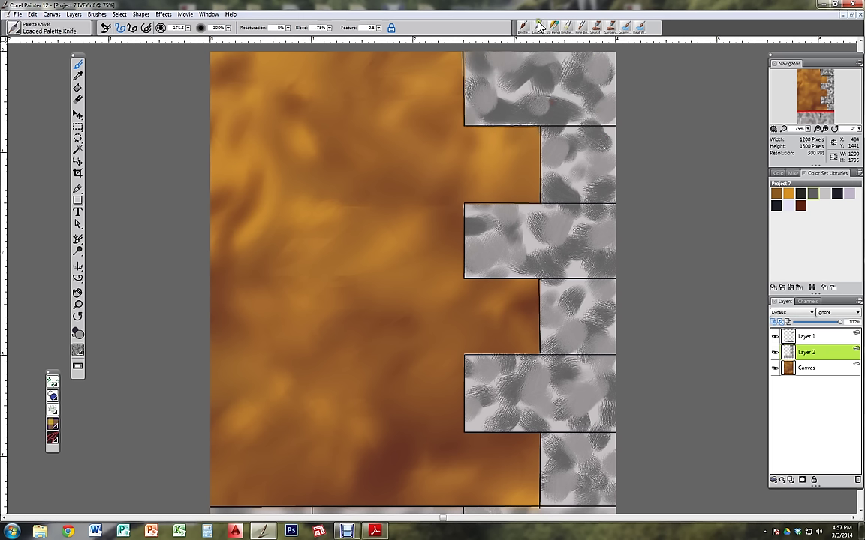
- Blend the dabs in the uppermost block with the Loaded Palette Knife and turn off picking up the underlying color
mouse_move(535, 50)
mouse_down()
mouse_move(534, 101)
mouse_move(537, 79)
mouse_move(518, 60)
mouse_move(522, 43)
mouse_up()
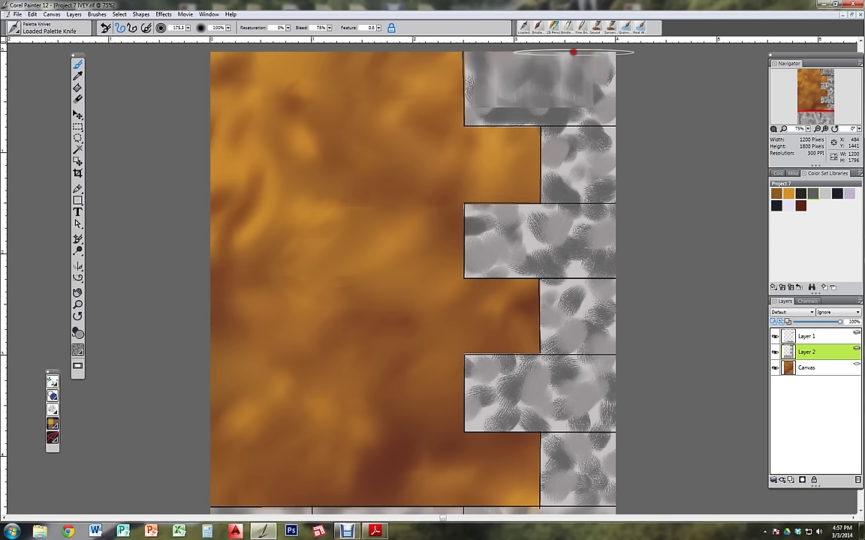
mouse_move(583, 52)
mouse_down()
mouse_move(607, 78)
mouse_move(580, 88)
mouse_move(575, 100)
mouse_move(611, 126)
mouse_move(600, 141)
mouse_move(614, 157)
mouse_move(570, 133)
mouse_move(506, 168)
mouse_move(529, 165)
mouse_move(517, 143)
mouse_up()
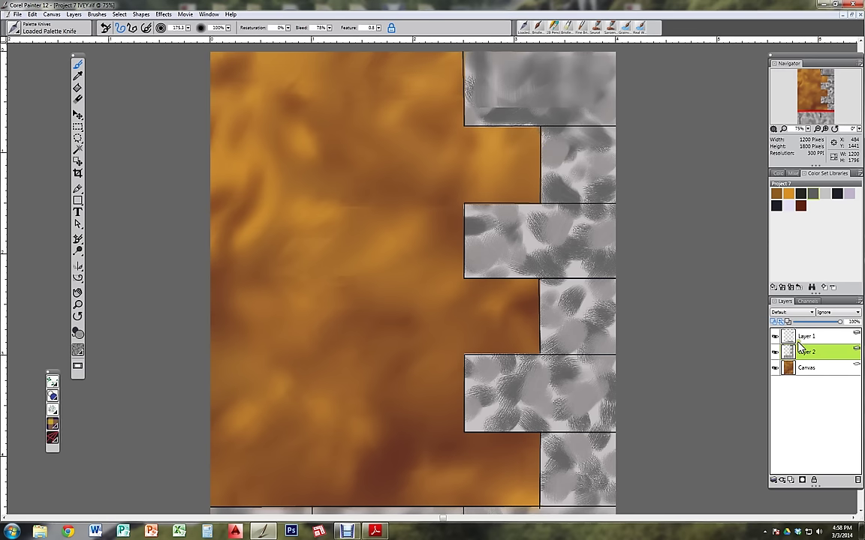
click(783, 324)
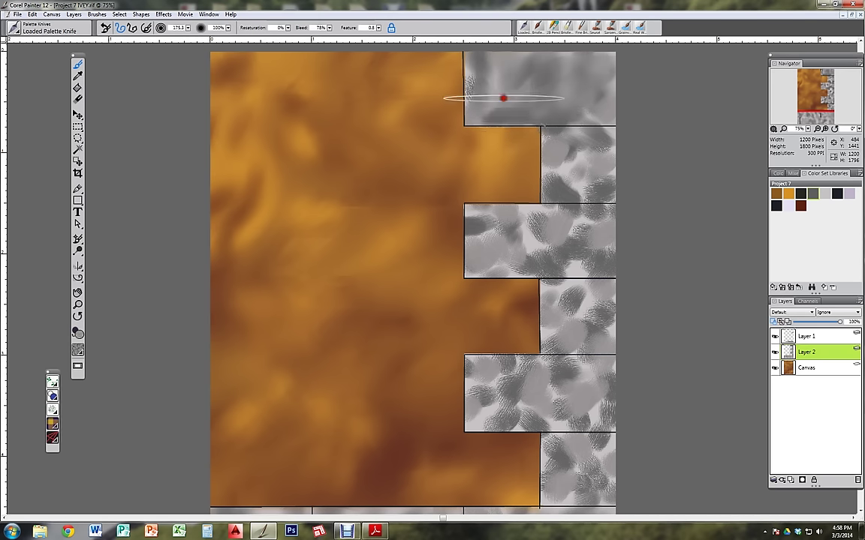
- Smooth the gray dabs in the rest of the right-column blocks and both bottom rows with the Loaded Palette Knife
mouse_move(442, 109)
mouse_down()
mouse_move(568, 142)
mouse_move(573, 186)
mouse_move(582, 152)
mouse_move(617, 138)
mouse_move(598, 178)
mouse_move(574, 145)
mouse_move(529, 176)
mouse_move(532, 194)
mouse_move(594, 202)
mouse_move(601, 212)
mouse_move(574, 189)
mouse_move(616, 217)
mouse_move(603, 258)
mouse_move(579, 225)
mouse_move(598, 222)
mouse_move(623, 242)
mouse_move(601, 270)
mouse_move(578, 257)
mouse_move(615, 274)
mouse_move(588, 270)
mouse_move(483, 212)
mouse_move(493, 191)
mouse_move(480, 210)
mouse_move(473, 195)
mouse_move(515, 252)
mouse_move(495, 201)
mouse_move(551, 254)
mouse_move(569, 336)
mouse_move(557, 323)
mouse_move(566, 310)
mouse_move(593, 324)
mouse_move(587, 348)
mouse_move(545, 304)
mouse_move(598, 289)
mouse_move(647, 354)
mouse_move(572, 418)
mouse_move(552, 409)
mouse_move(572, 400)
mouse_move(575, 384)
mouse_move(611, 426)
mouse_up()
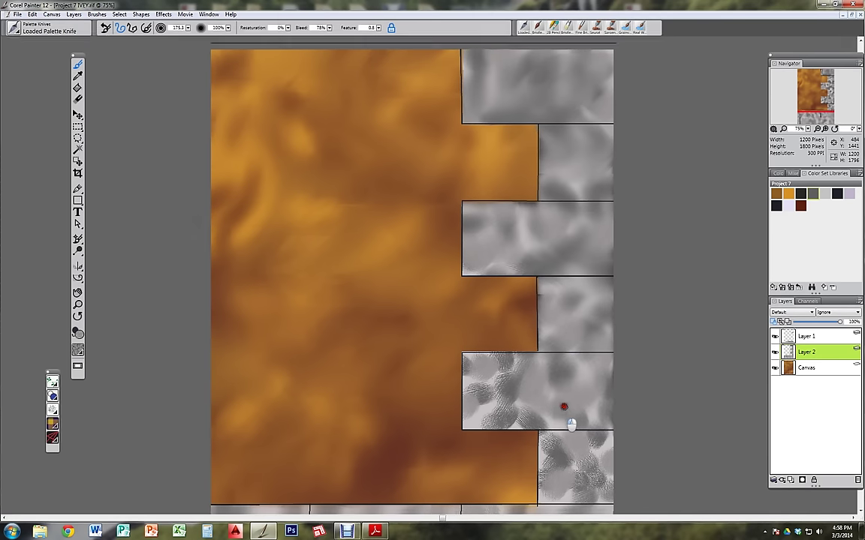
scroll(565, 405, down, 2)
mouse_move(491, 312)
mouse_down()
mouse_move(465, 315)
mouse_move(491, 337)
mouse_move(551, 316)
mouse_move(503, 312)
mouse_move(552, 349)
mouse_move(587, 351)
mouse_up()
scroll(578, 336, down, 2)
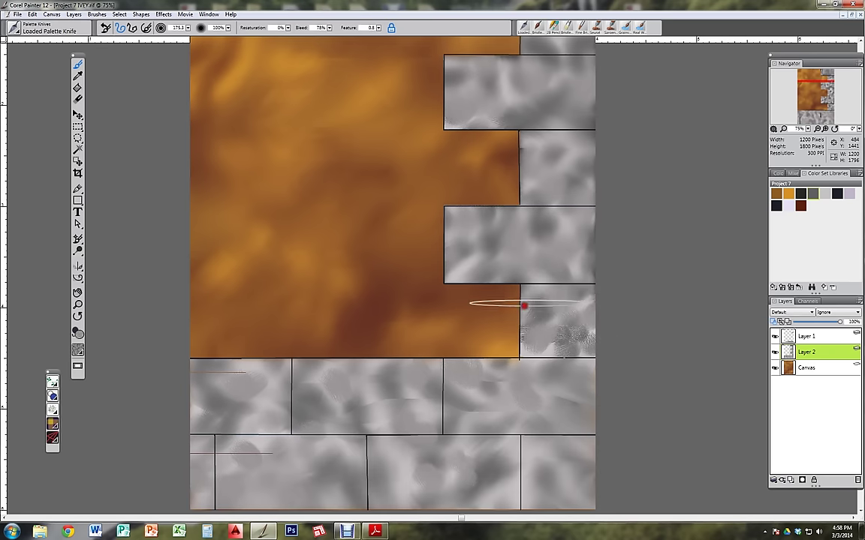
mouse_move(525, 311)
mouse_down()
mouse_move(533, 333)
mouse_move(576, 326)
mouse_move(582, 341)
mouse_move(546, 345)
mouse_move(605, 361)
mouse_move(596, 333)
mouse_move(608, 357)
mouse_move(604, 387)
mouse_up()
scroll(540, 402, down, 2)
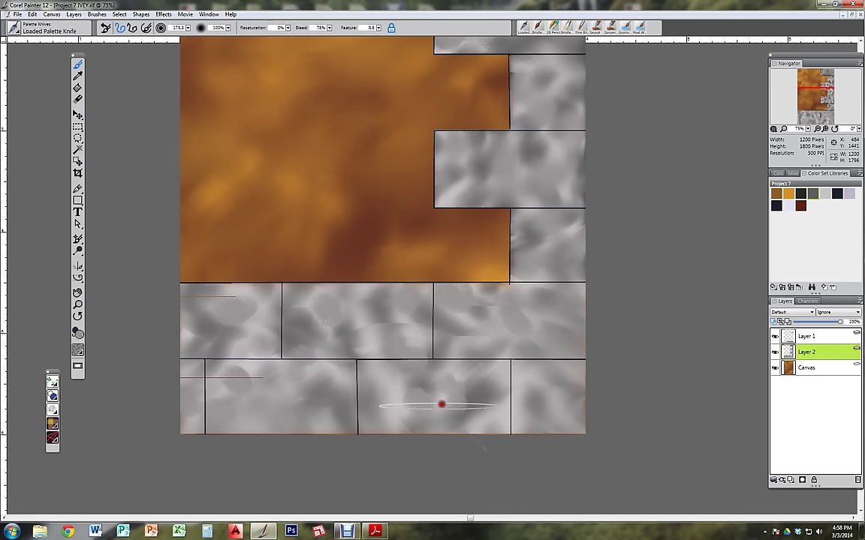
mouse_move(495, 314)
mouse_down()
mouse_move(427, 320)
mouse_move(399, 311)
mouse_up()
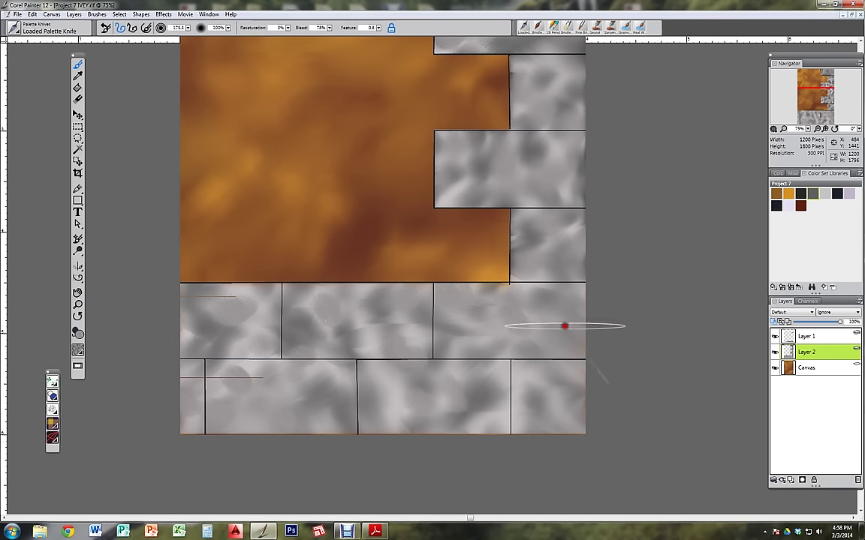
mouse_move(590, 355)
mouse_down()
mouse_move(566, 417)
mouse_move(349, 329)
mouse_move(299, 339)
mouse_move(318, 301)
mouse_move(286, 286)
mouse_move(221, 291)
mouse_move(250, 399)
mouse_up()
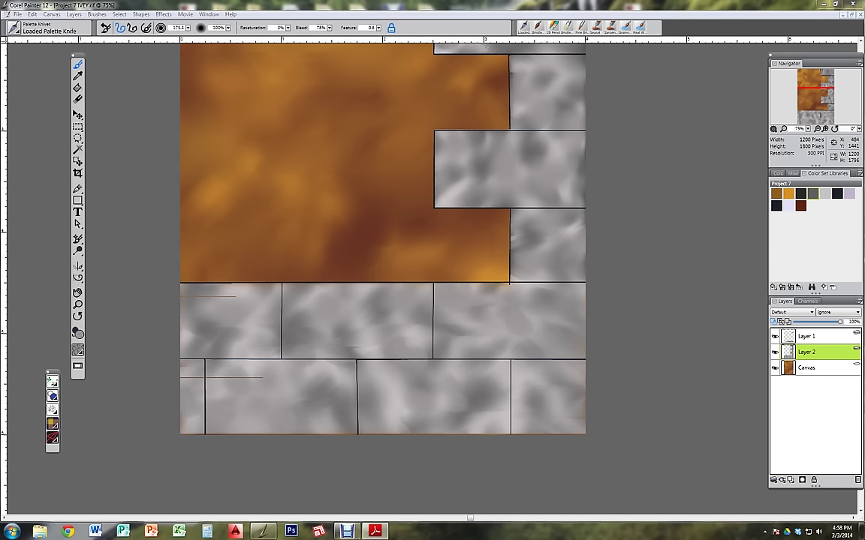
- Dab near-black from the Project 7 color set across the bottom rows and the lower right-column blocks with Bristle Oils
click(804, 228)
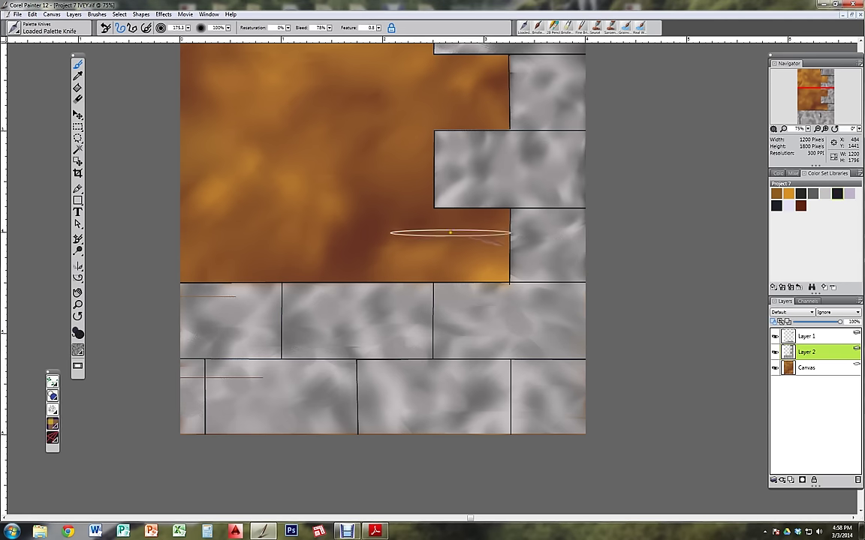
click(538, 28)
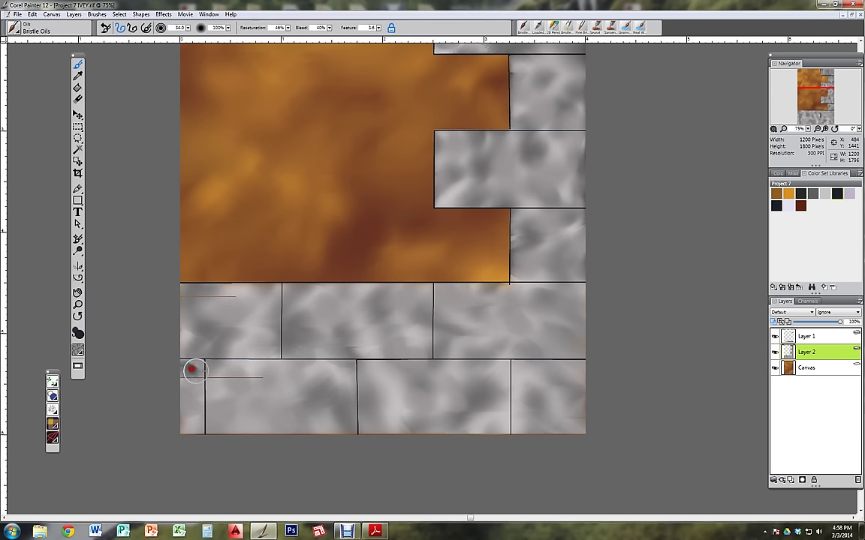
mouse_move(242, 353)
mouse_down()
mouse_move(275, 349)
mouse_move(282, 326)
mouse_move(319, 358)
mouse_move(301, 386)
mouse_move(286, 354)
mouse_move(386, 379)
mouse_move(440, 357)
mouse_up()
mouse_move(374, 320)
mouse_down()
mouse_move(466, 319)
mouse_move(489, 375)
mouse_move(450, 407)
mouse_move(237, 411)
mouse_move(274, 430)
mouse_move(273, 391)
mouse_move(574, 403)
mouse_move(554, 424)
mouse_move(582, 352)
mouse_move(494, 331)
mouse_move(531, 309)
mouse_up()
mouse_move(560, 240)
mouse_down()
mouse_move(524, 214)
mouse_move(564, 178)
mouse_move(472, 152)
mouse_up()
click(572, 124)
key(space)
drag(604, 91, 613, 164)
drag(585, 156, 558, 138)
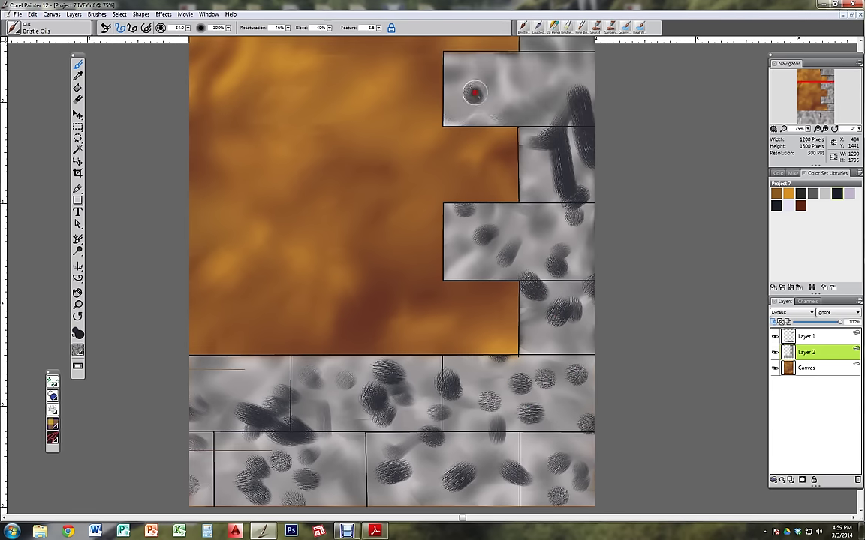
- Continue the near-black dabs over the three uppermost right-column blocks
drag(469, 93, 458, 75)
click(515, 69)
key(space)
drag(582, 81, 584, 152)
click(540, 124)
click(589, 102)
click(570, 78)
key(space)
drag(601, 50, 606, 156)
mouse_move(555, 122)
mouse_down()
mouse_move(541, 133)
mouse_move(518, 85)
mouse_up()
click(484, 88)
drag(473, 111, 545, 92)
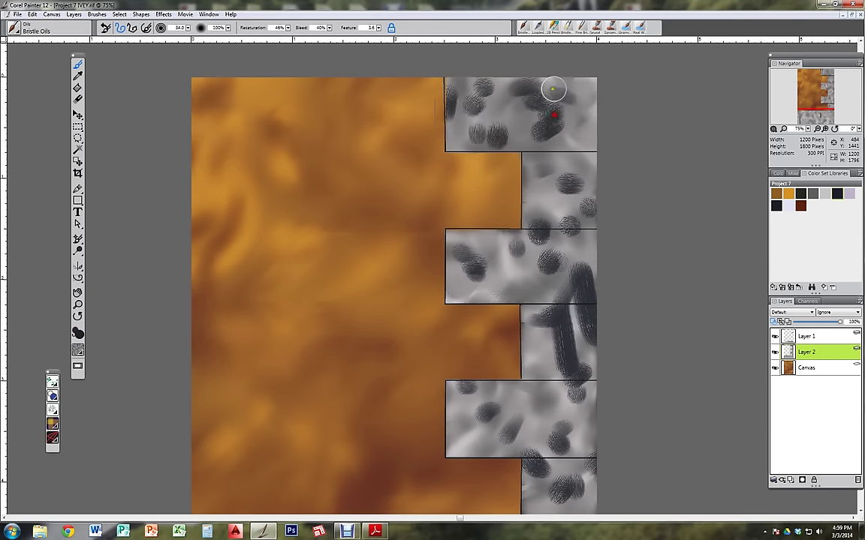
- Blend the near-black dabs in the four uppermost right-column blocks with the Loaded Palette Knife, undoing a stray stroke
click(537, 27)
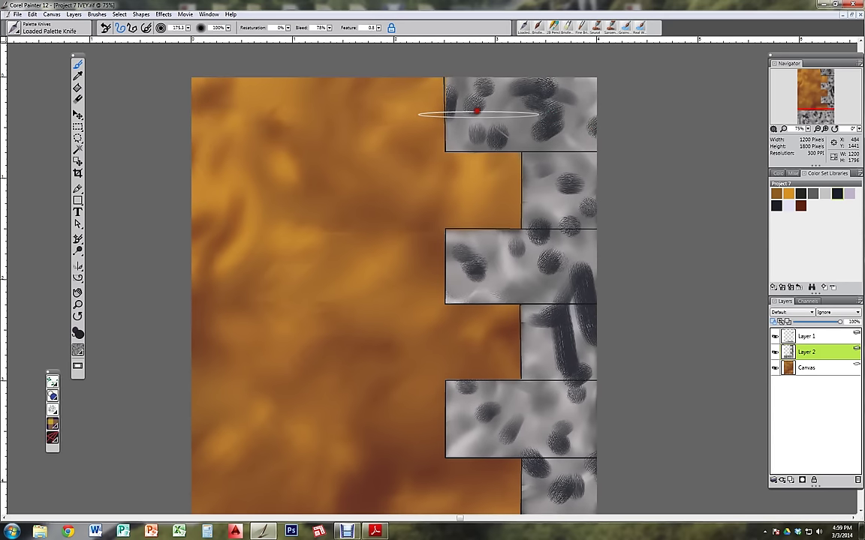
mouse_move(457, 111)
mouse_down()
mouse_move(486, 88)
mouse_move(469, 80)
mouse_move(494, 105)
mouse_move(504, 155)
mouse_move(486, 147)
mouse_move(544, 117)
mouse_move(526, 91)
mouse_move(545, 72)
mouse_move(574, 78)
mouse_move(561, 119)
mouse_move(566, 145)
mouse_up()
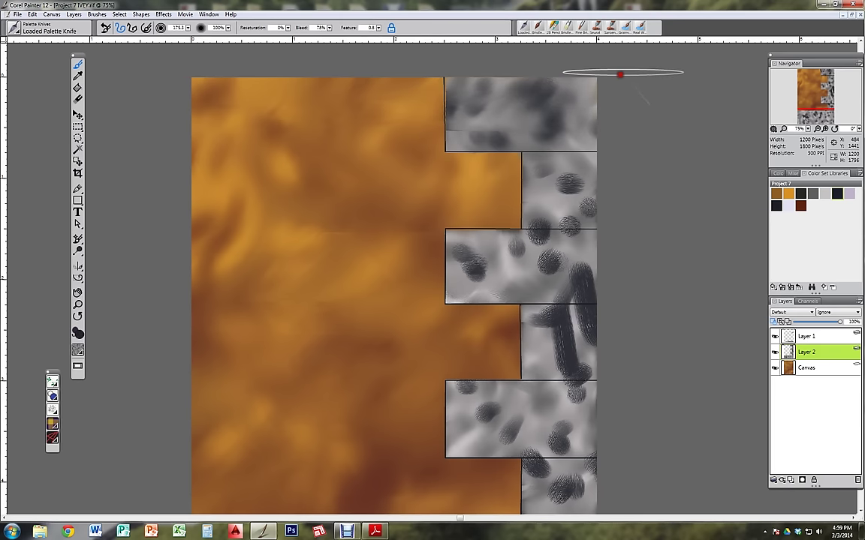
mouse_move(557, 217)
mouse_down()
mouse_move(530, 180)
mouse_move(567, 193)
mouse_move(577, 212)
mouse_move(560, 209)
mouse_move(604, 227)
mouse_move(538, 221)
mouse_move(517, 259)
mouse_move(523, 274)
mouse_move(573, 289)
mouse_move(576, 272)
mouse_move(587, 270)
mouse_move(517, 301)
mouse_move(549, 284)
mouse_move(592, 301)
mouse_move(602, 292)
mouse_move(569, 276)
mouse_move(534, 293)
mouse_move(499, 291)
mouse_move(480, 278)
mouse_move(552, 274)
mouse_move(576, 253)
mouse_move(480, 266)
mouse_move(477, 248)
mouse_move(496, 241)
mouse_move(466, 248)
mouse_move(459, 273)
mouse_move(492, 269)
mouse_move(500, 280)
mouse_move(545, 251)
mouse_move(539, 242)
mouse_move(572, 263)
mouse_move(586, 202)
mouse_move(571, 197)
mouse_move(580, 192)
mouse_move(557, 202)
mouse_move(564, 177)
mouse_move(642, 211)
mouse_move(579, 186)
mouse_move(571, 197)
mouse_move(551, 189)
mouse_up()
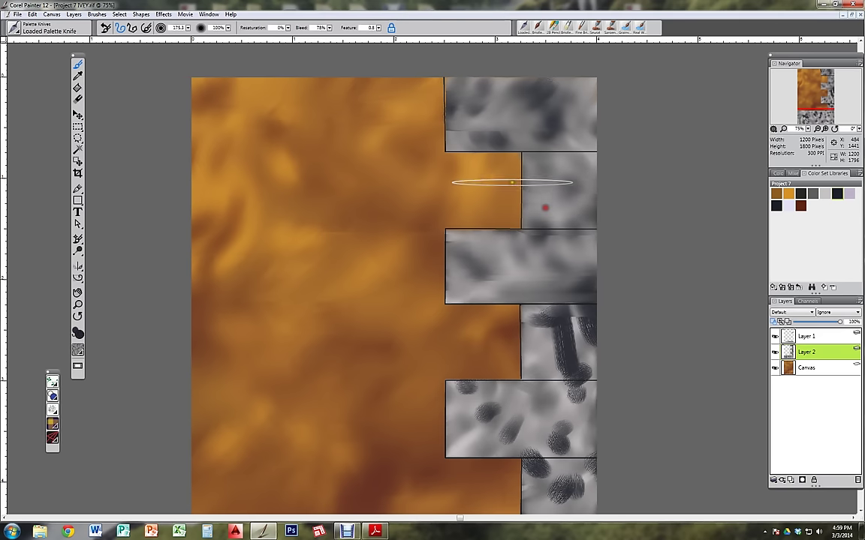
mouse_move(597, 304)
mouse_down()
mouse_move(582, 334)
mouse_move(564, 324)
mouse_move(565, 349)
mouse_move(604, 373)
mouse_move(572, 353)
mouse_move(595, 370)
mouse_move(548, 388)
mouse_move(574, 394)
mouse_move(573, 429)
mouse_move(543, 440)
mouse_move(466, 413)
mouse_move(463, 394)
mouse_move(486, 394)
mouse_move(506, 415)
mouse_move(584, 433)
mouse_move(521, 391)
mouse_move(667, 409)
mouse_up()
key(ctrl+z)
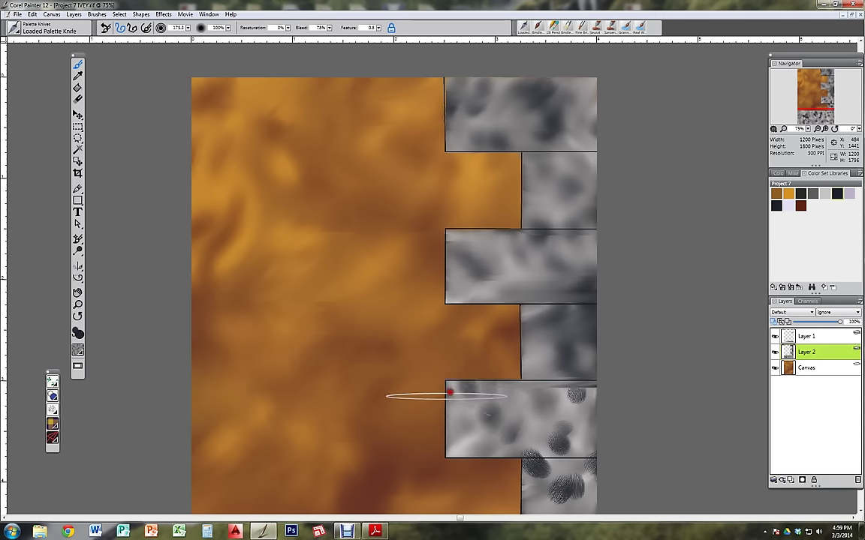
- Blend the near-black dabs in the two lowest right-column blocks with the Loaded Palette Knife
drag(463, 375, 496, 440)
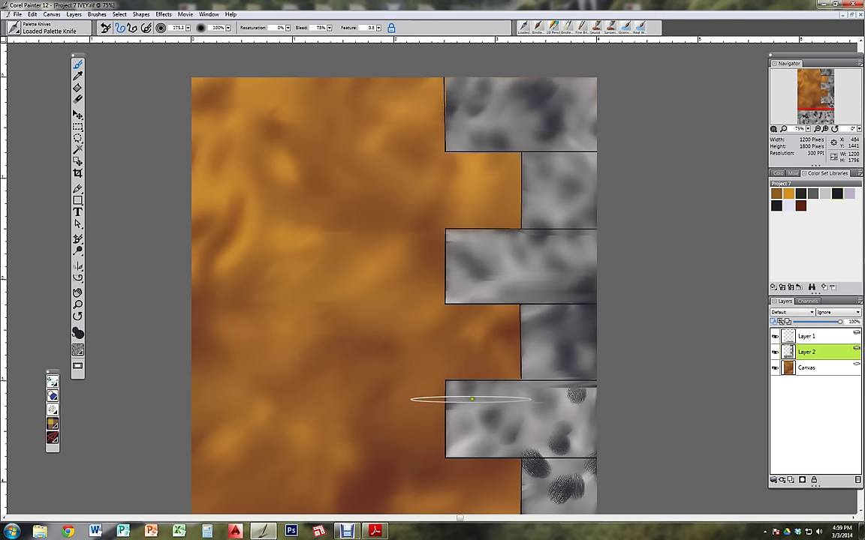
mouse_move(482, 395)
mouse_down()
mouse_move(475, 411)
mouse_move(483, 426)
mouse_up()
mouse_move(566, 423)
mouse_down()
mouse_move(570, 445)
mouse_move(534, 448)
mouse_up()
mouse_move(568, 403)
mouse_down()
mouse_move(574, 390)
mouse_move(587, 412)
mouse_up()
drag(578, 476, 566, 380)
mouse_move(538, 417)
mouse_down()
mouse_move(556, 410)
mouse_move(545, 363)
mouse_move(530, 370)
mouse_up()
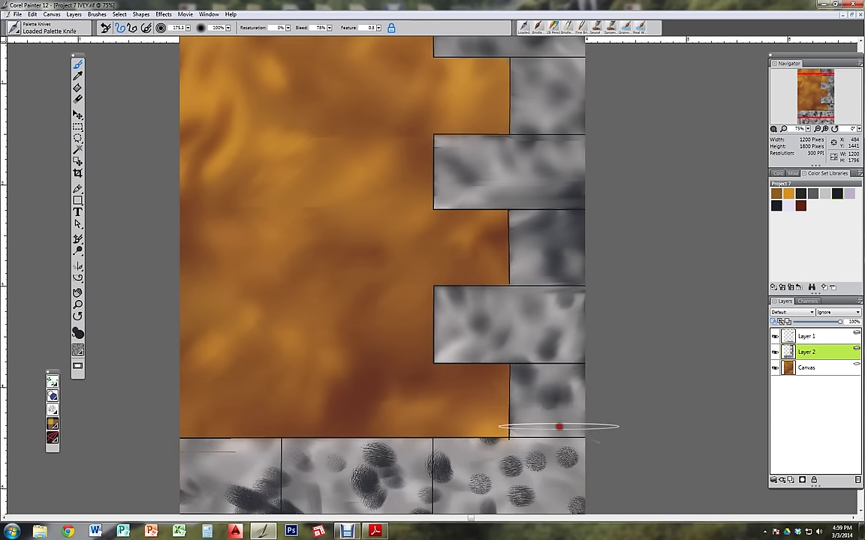
- Blend the near-black dabs across both bottom block rows and fit the whole painting in view
scroll(547, 429, down, 4)
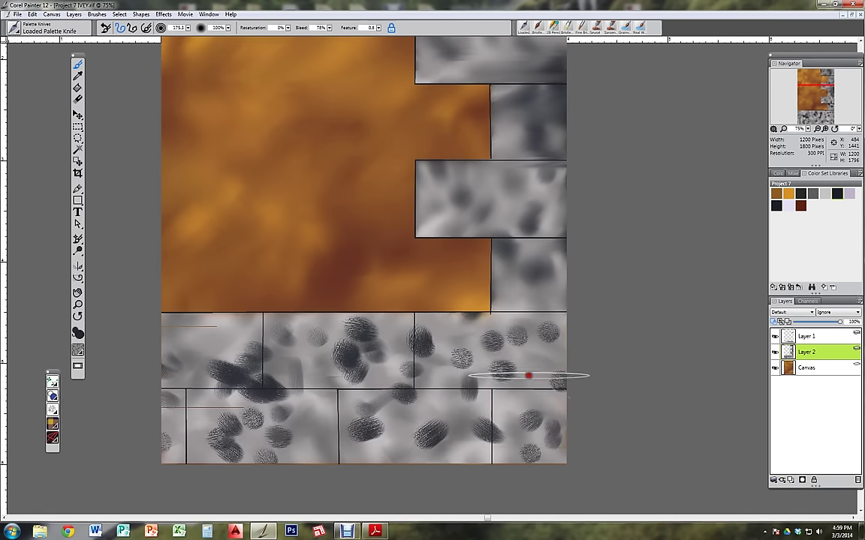
mouse_move(449, 389)
mouse_down()
mouse_move(378, 368)
mouse_move(361, 375)
mouse_move(320, 336)
mouse_move(255, 332)
mouse_move(203, 360)
mouse_move(193, 422)
mouse_move(250, 415)
mouse_move(415, 459)
mouse_move(489, 436)
mouse_move(538, 381)
mouse_move(527, 425)
mouse_move(453, 442)
mouse_move(346, 394)
mouse_move(453, 442)
mouse_move(550, 422)
mouse_move(558, 456)
mouse_move(552, 416)
mouse_up()
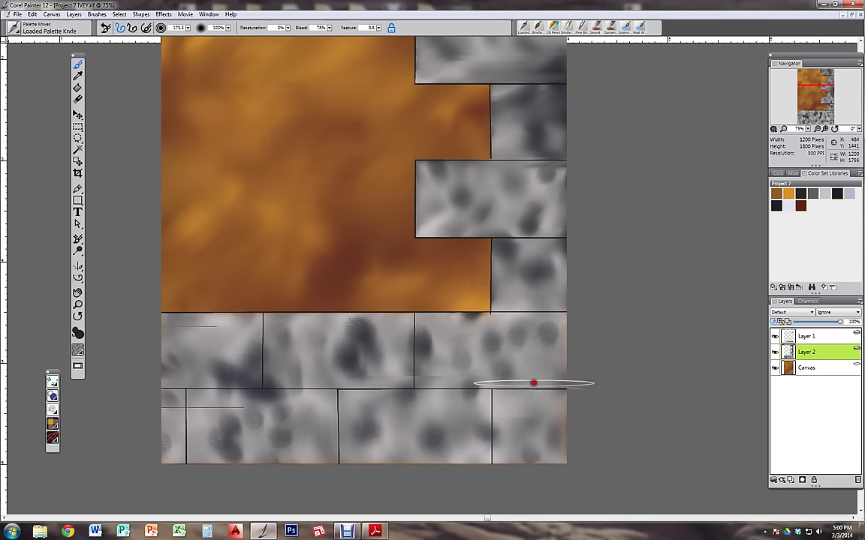
mouse_move(422, 322)
mouse_down()
mouse_move(474, 334)
mouse_move(486, 351)
mouse_move(469, 377)
mouse_move(411, 345)
mouse_move(326, 361)
mouse_move(365, 378)
mouse_move(426, 381)
mouse_move(345, 360)
mouse_move(255, 389)
mouse_move(221, 368)
mouse_move(245, 364)
mouse_move(295, 394)
mouse_move(238, 438)
mouse_move(212, 433)
mouse_move(207, 399)
mouse_move(196, 395)
mouse_move(340, 421)
mouse_move(422, 391)
mouse_move(394, 430)
mouse_move(295, 432)
mouse_move(227, 458)
mouse_move(216, 413)
mouse_move(395, 385)
mouse_move(423, 387)
mouse_move(480, 420)
mouse_move(530, 403)
mouse_move(540, 423)
mouse_move(564, 409)
mouse_up()
drag(702, 274, 710, 369)
key(ctrl+0)
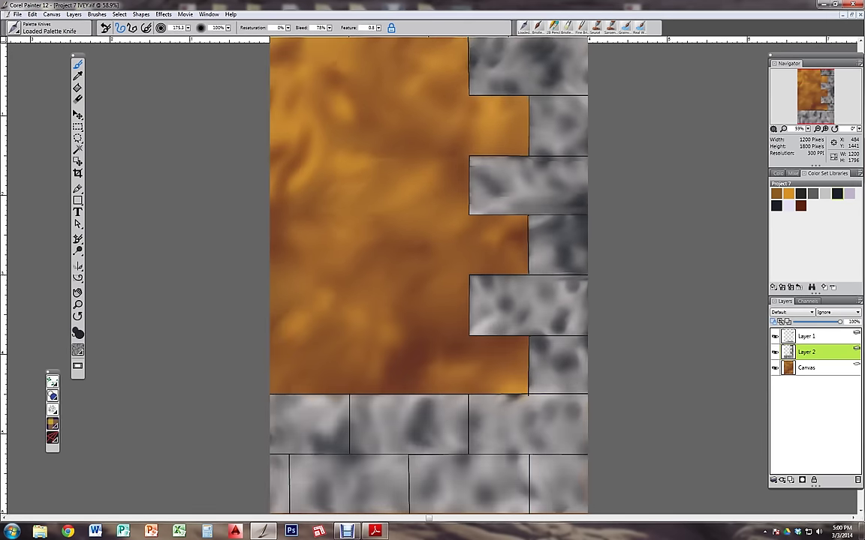
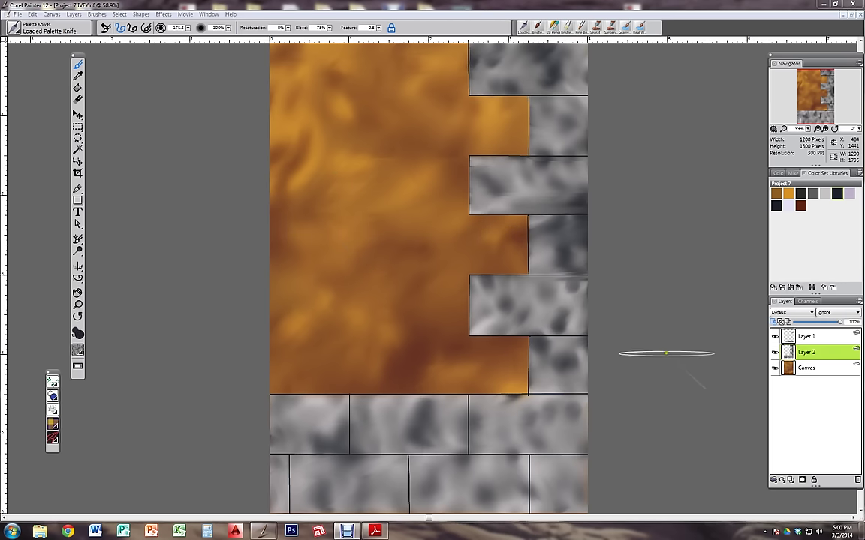
- Add a new topmost layer named Spatter 1, rename the stone and outline layers Stone and Cartoon, and pick the greenish near-black swatch
click(793, 481)
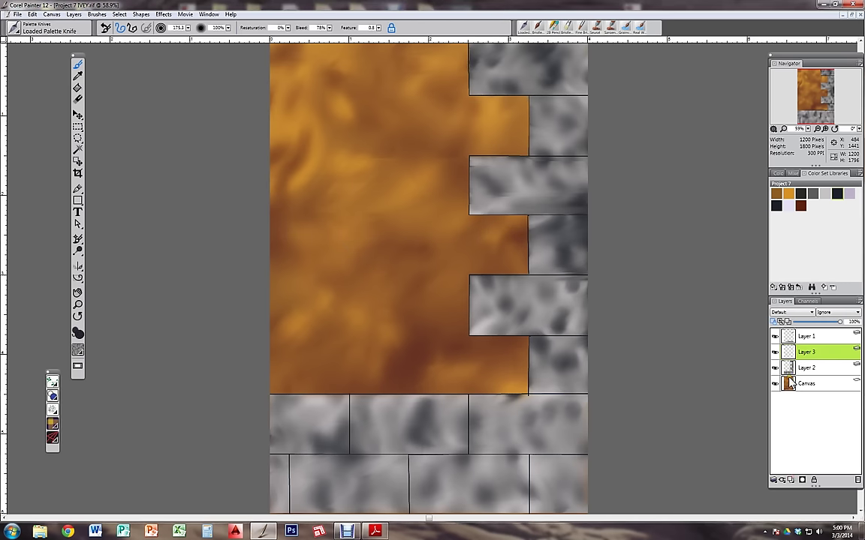
mouse_move(818, 353)
mouse_down()
mouse_move(830, 348)
mouse_move(820, 337)
mouse_up()
double_click(813, 369)
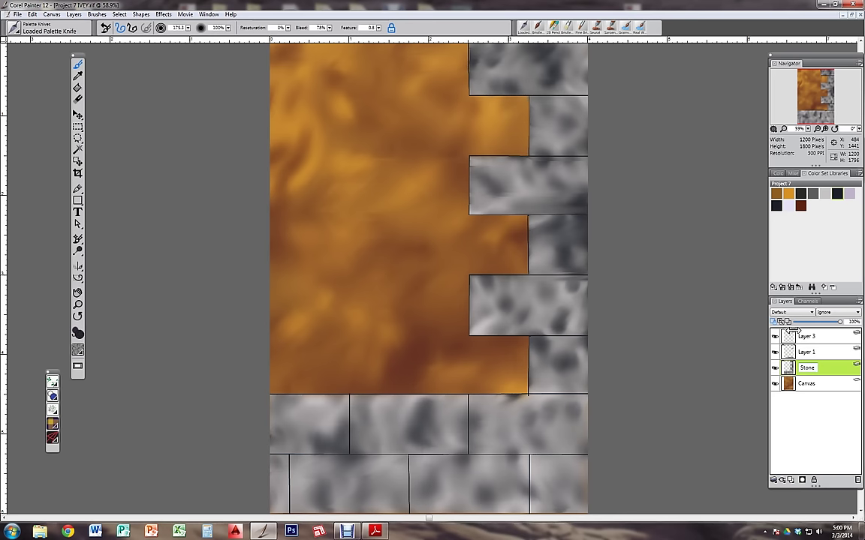
click(814, 354)
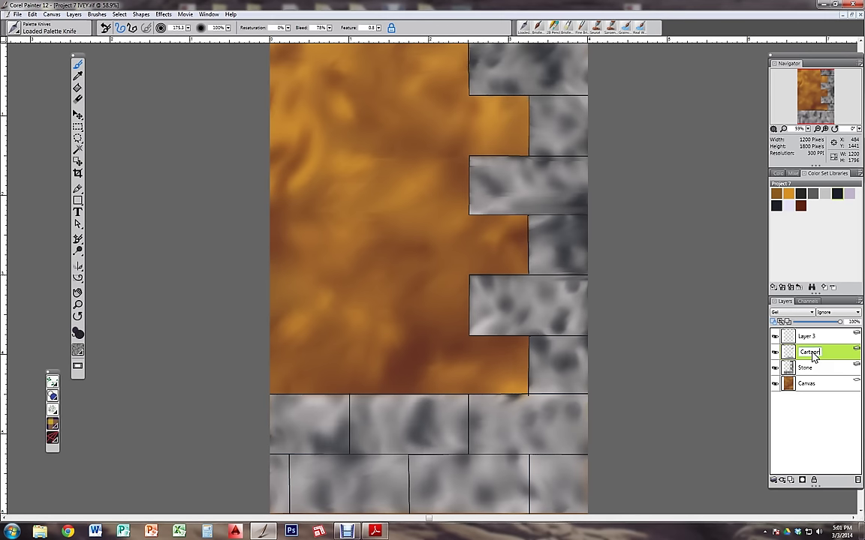
click(810, 339)
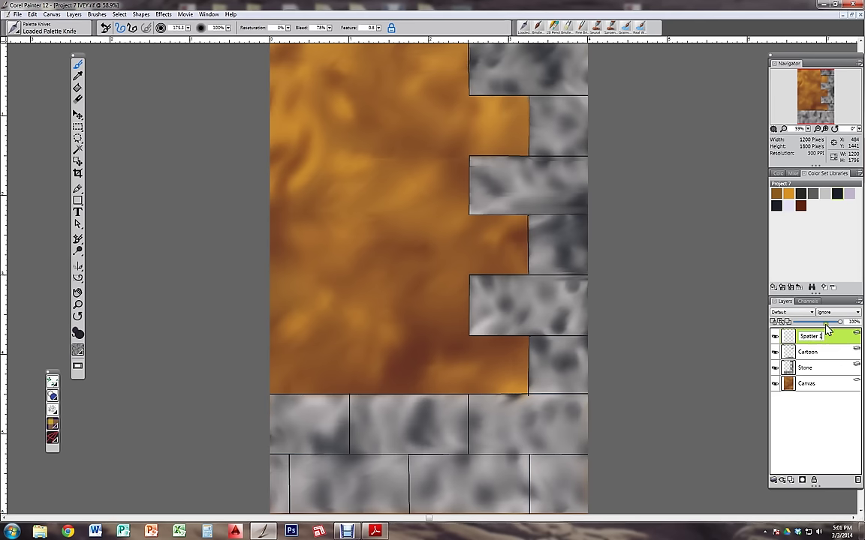
click(808, 238)
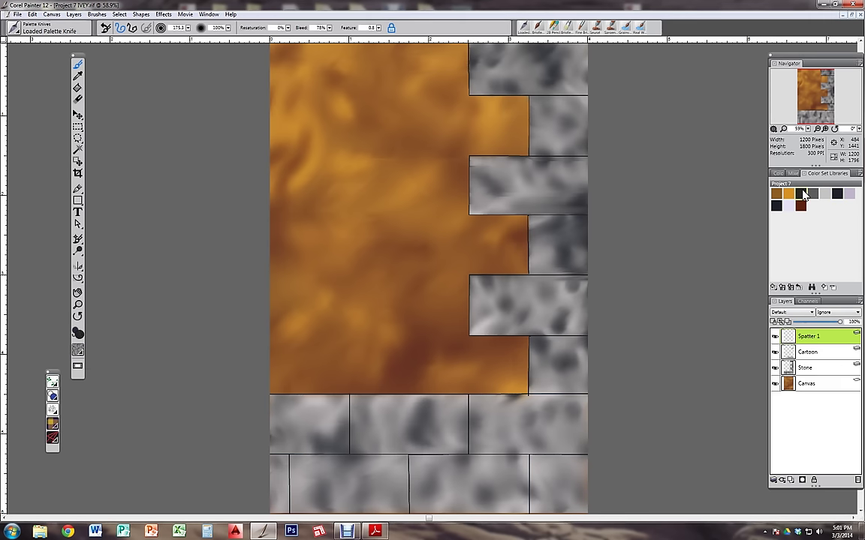
- Try the Pepper Spray airbrush enlarged to about 448.8 on the ochre wall
click(12, 29)
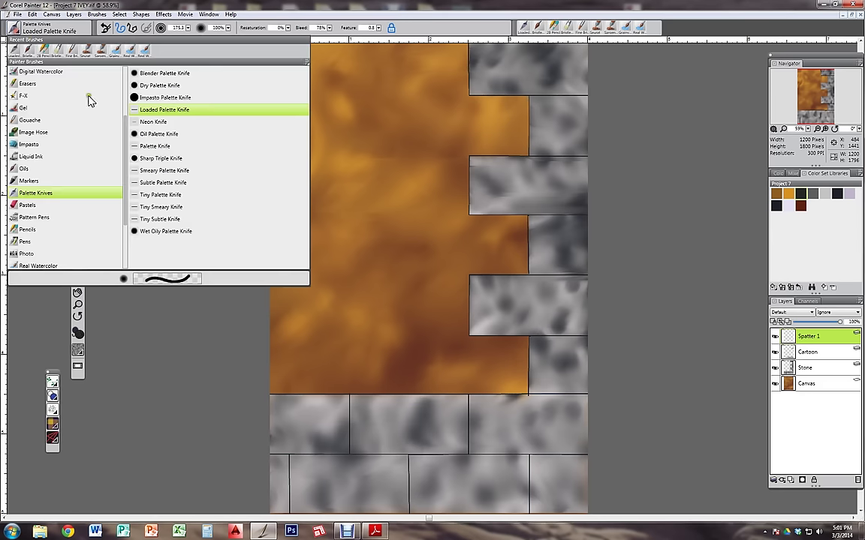
scroll(105, 116, up, 3)
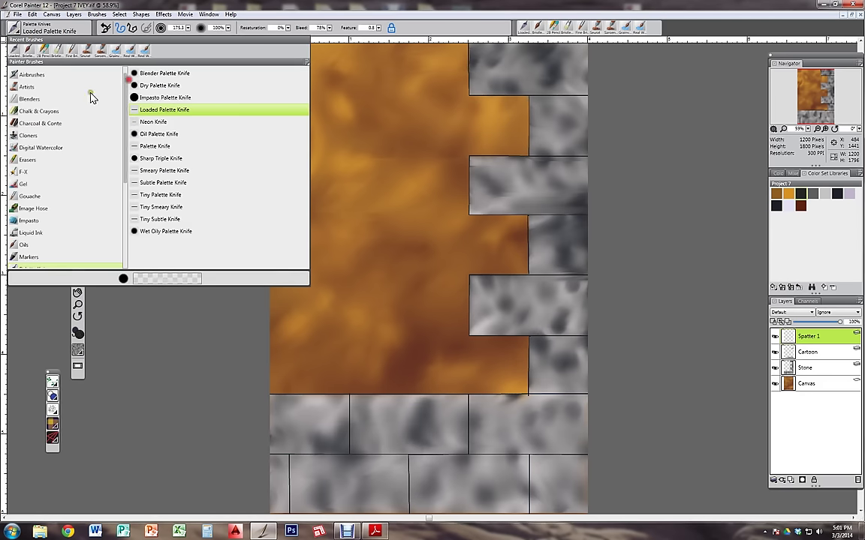
click(48, 78)
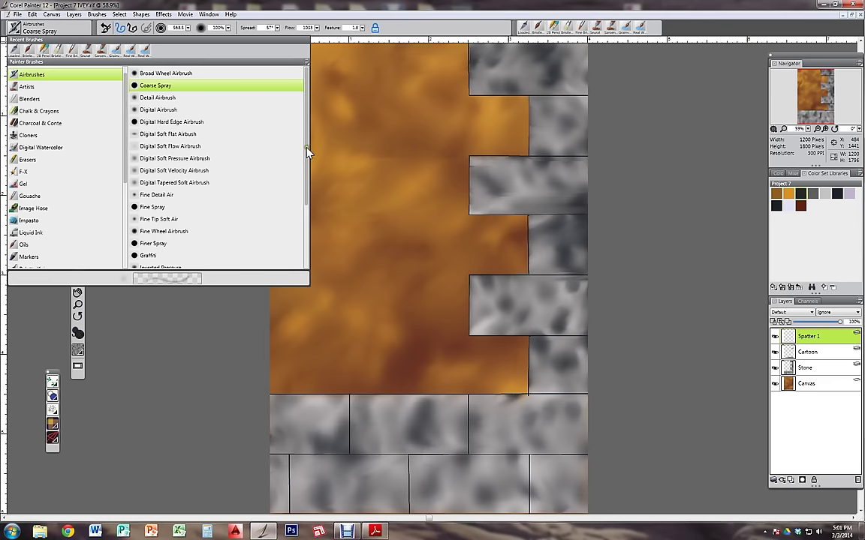
drag(307, 152, 322, 219)
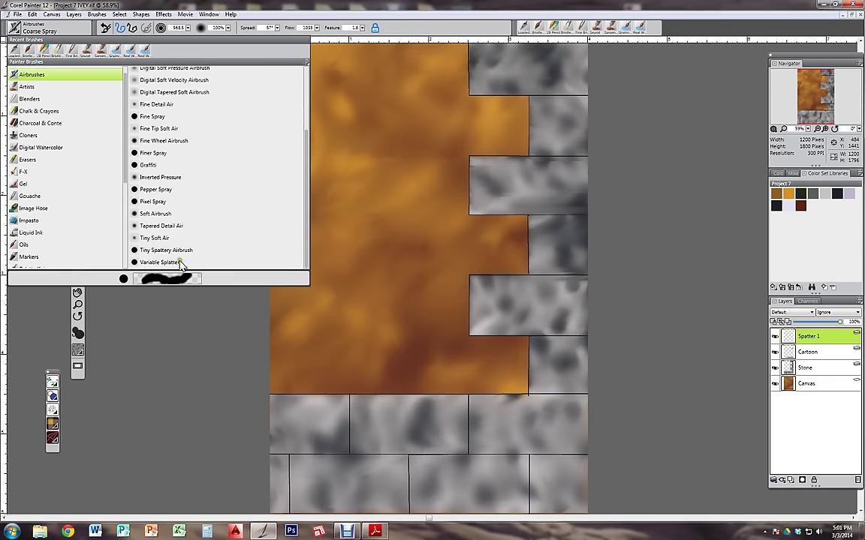
click(155, 189)
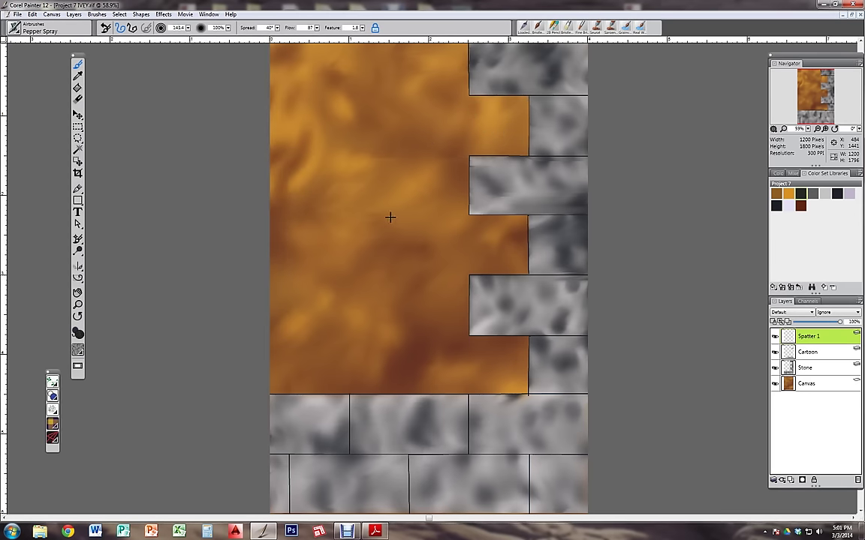
drag(390, 217, 498, 166)
click(824, 128)
click(824, 128)
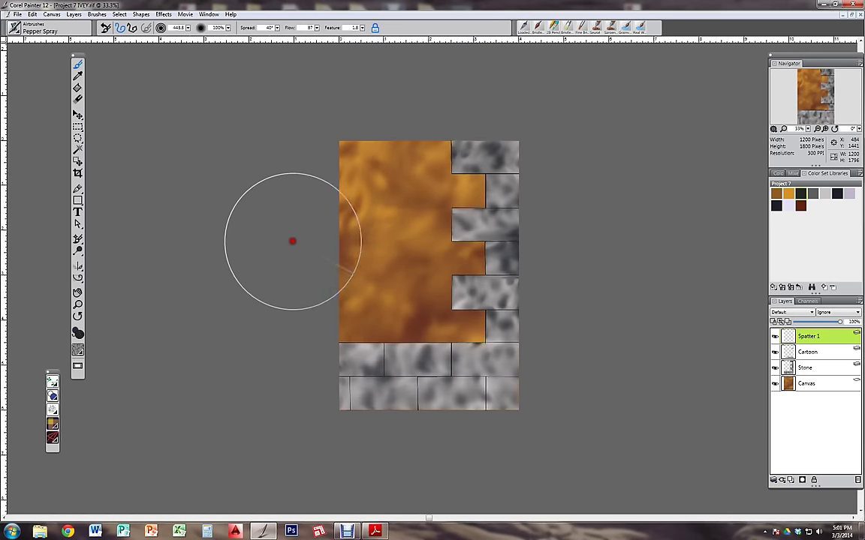
click(434, 286)
click(14, 28)
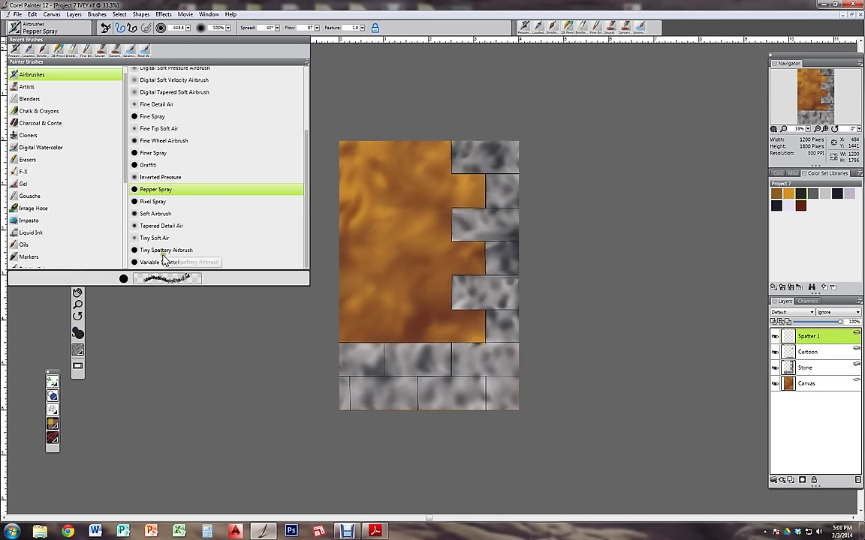
click(165, 251)
click(386, 174)
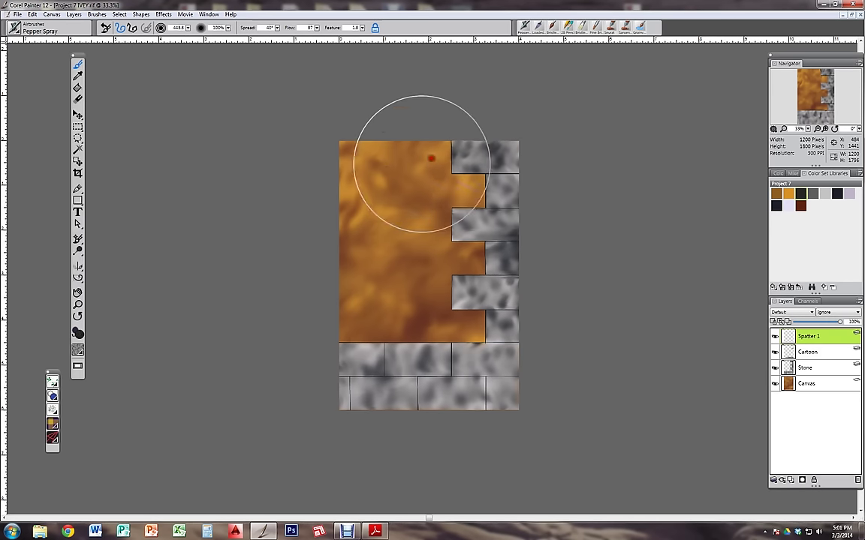
- Switch to the Variable Splatter airbrush and test it on the ochre wall, undoing the test splatter
click(14, 28)
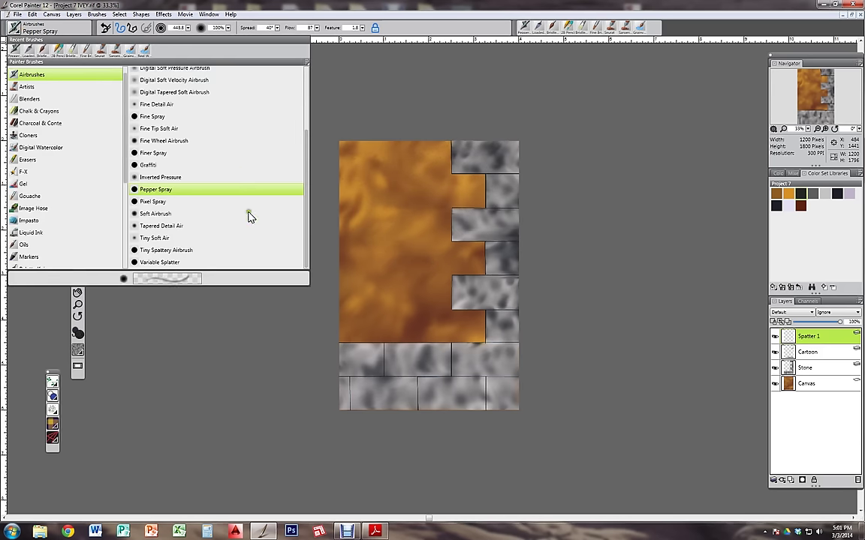
click(160, 263)
mouse_move(313, 195)
mouse_down()
mouse_move(395, 278)
mouse_move(383, 161)
mouse_up()
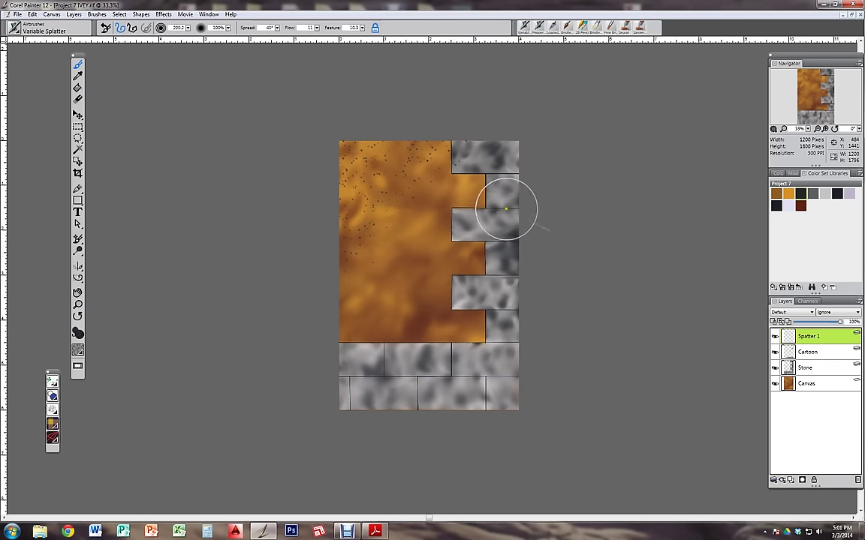
key(ctrl+plus)
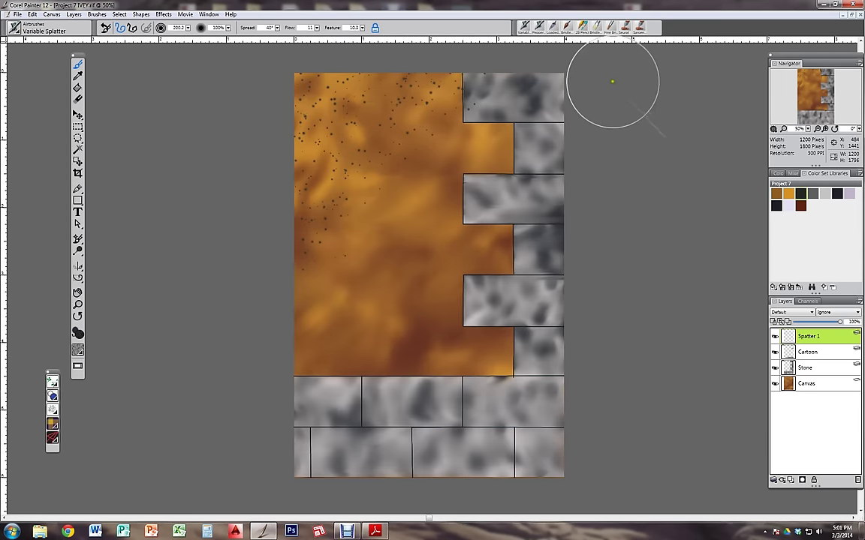
key(ctrl+z)
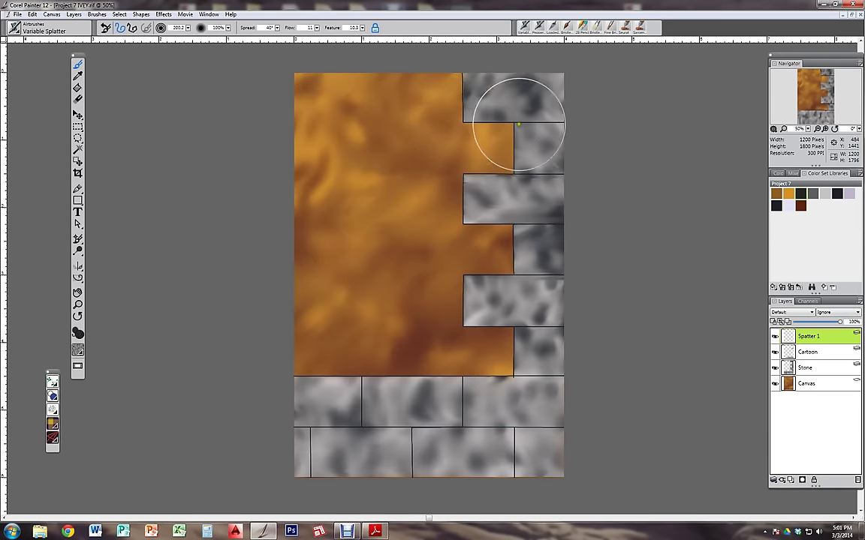
- Splatter the right column and bottom rows of gray blocks with near-black, light gray and dark gray specks on the Spatter 1 layer
mouse_move(563, 97)
mouse_down()
mouse_move(511, 106)
mouse_move(553, 142)
mouse_move(498, 194)
mouse_move(517, 268)
mouse_move(585, 344)
mouse_move(511, 440)
mouse_move(315, 406)
mouse_move(398, 421)
mouse_move(420, 409)
mouse_up()
click(825, 194)
mouse_move(588, 139)
mouse_down()
mouse_move(542, 107)
mouse_move(552, 78)
mouse_move(539, 137)
mouse_move(490, 210)
mouse_move(519, 243)
mouse_move(552, 309)
mouse_move(479, 405)
mouse_move(484, 472)
mouse_move(416, 504)
mouse_up()
click(810, 194)
mouse_move(484, 88)
mouse_down()
mouse_move(576, 100)
mouse_move(484, 202)
mouse_move(531, 285)
mouse_up()
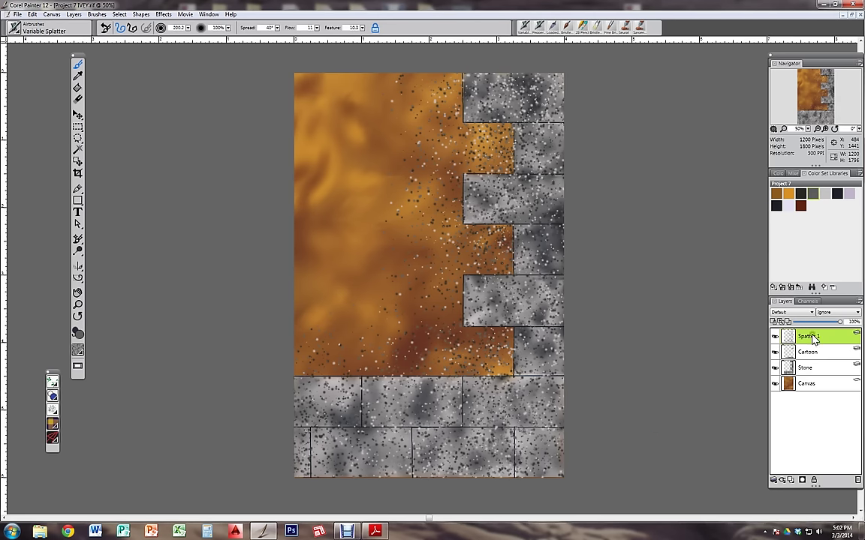
- Delete the Spatter 1 specks lying outside the blocks using the inverted content selection of the Stone layer, and deselect
click(820, 369)
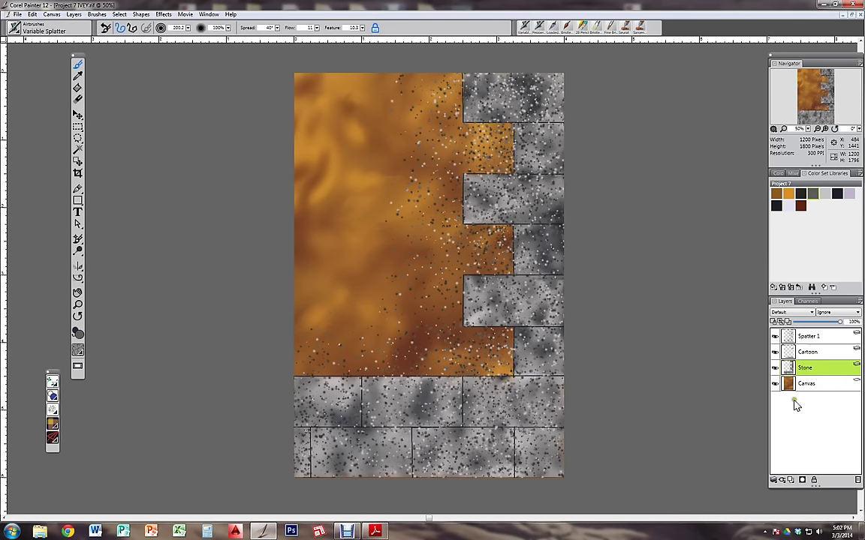
right_click(810, 379)
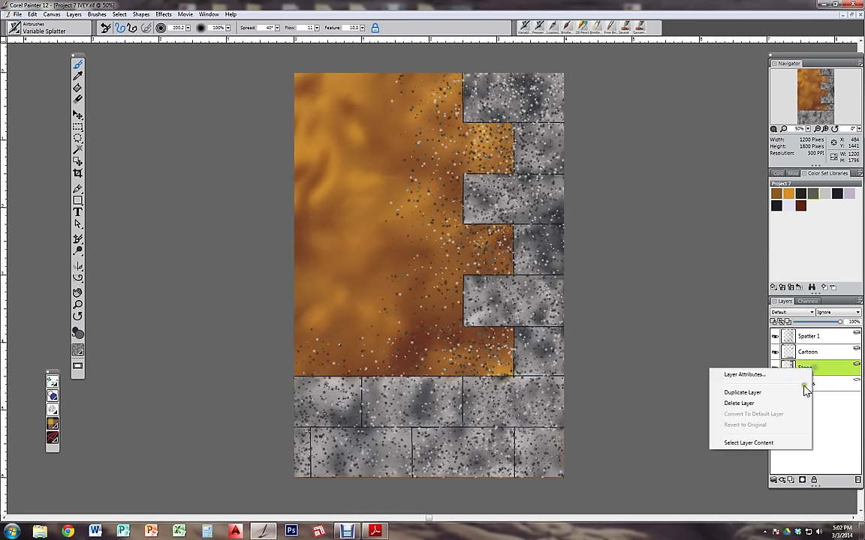
click(781, 444)
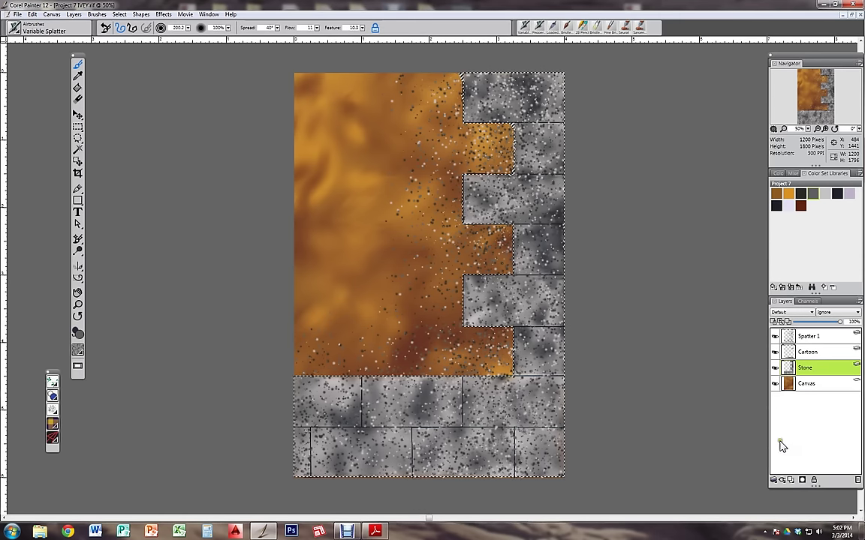
click(119, 14)
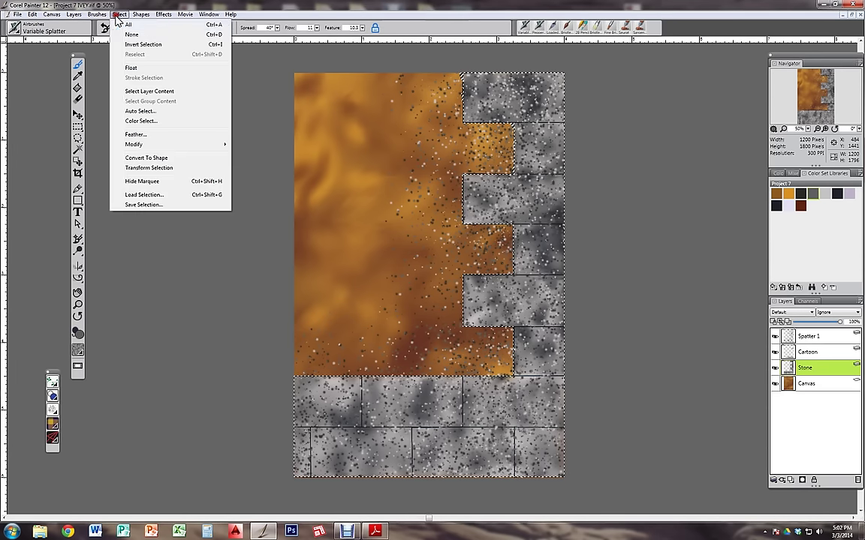
click(128, 44)
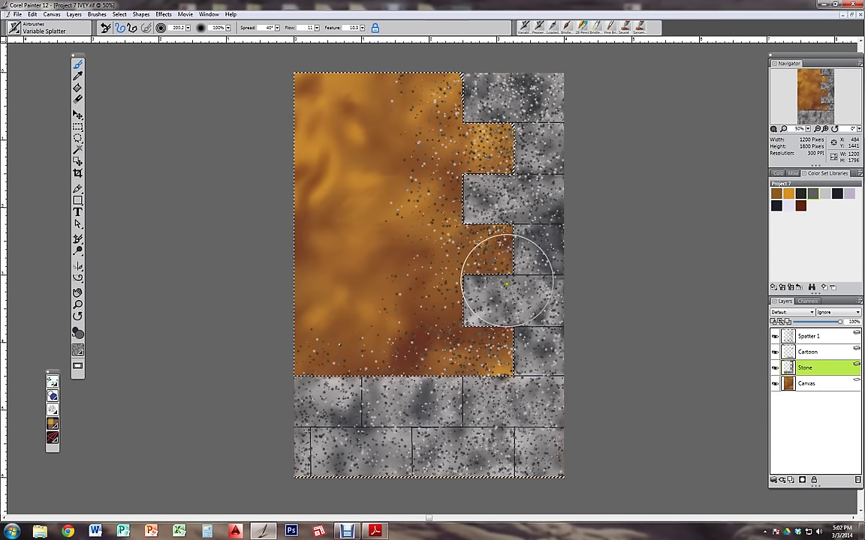
click(807, 338)
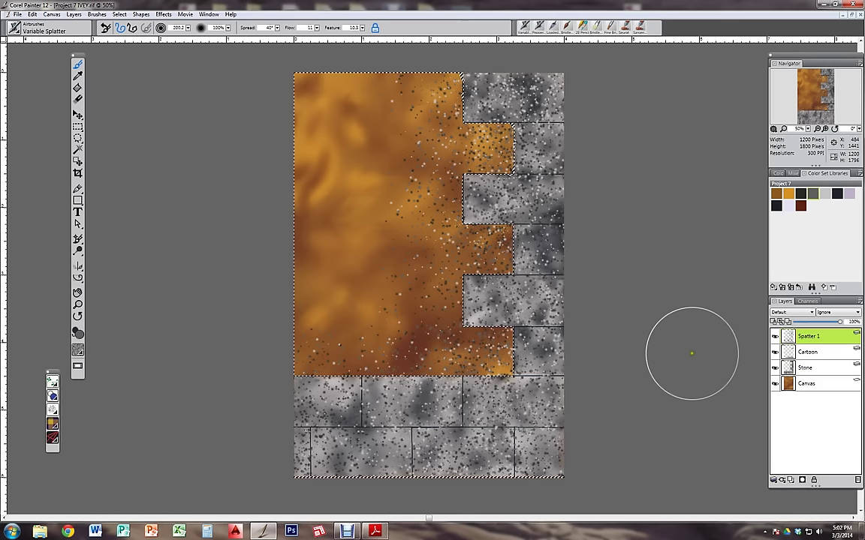
key(Delete)
key(ctrl+d)
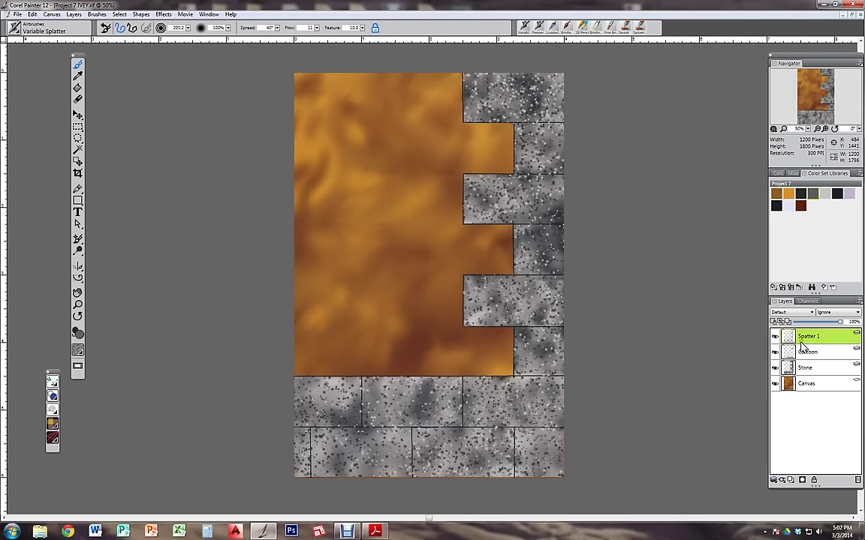
- Add a new layer named Spatter 2 and place it between the Stone layer and the Canvas
click(791, 481)
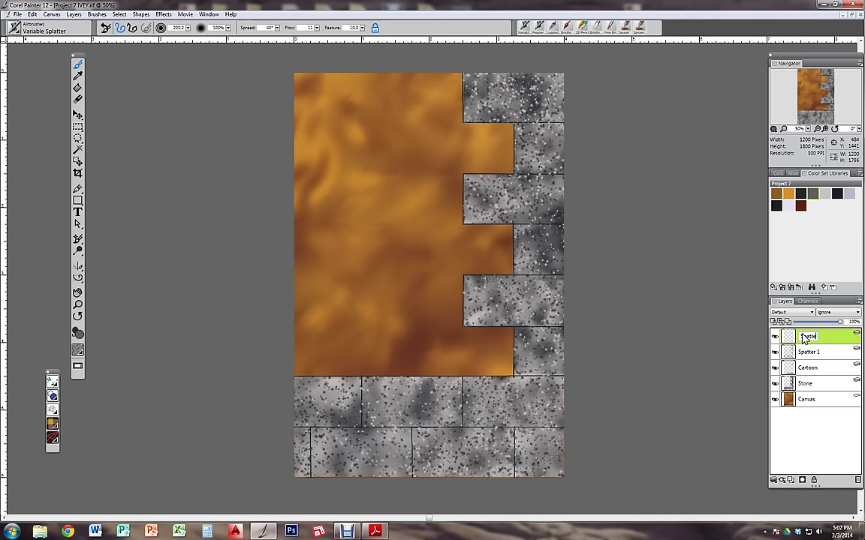
click(821, 369)
drag(823, 338, 827, 394)
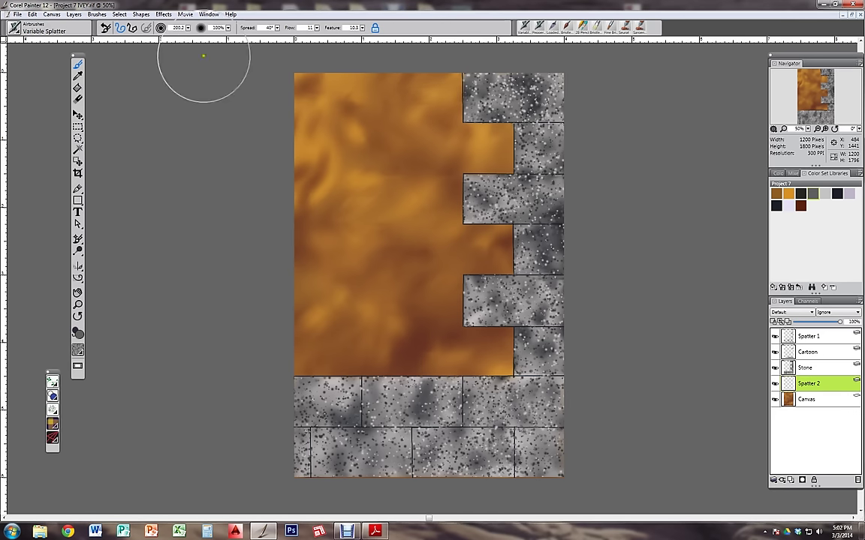
- Spray brown, golden orange and dark gray specks over the ochre wall on Spatter 2 with an enlarged Coarse Spray airbrush
click(14, 29)
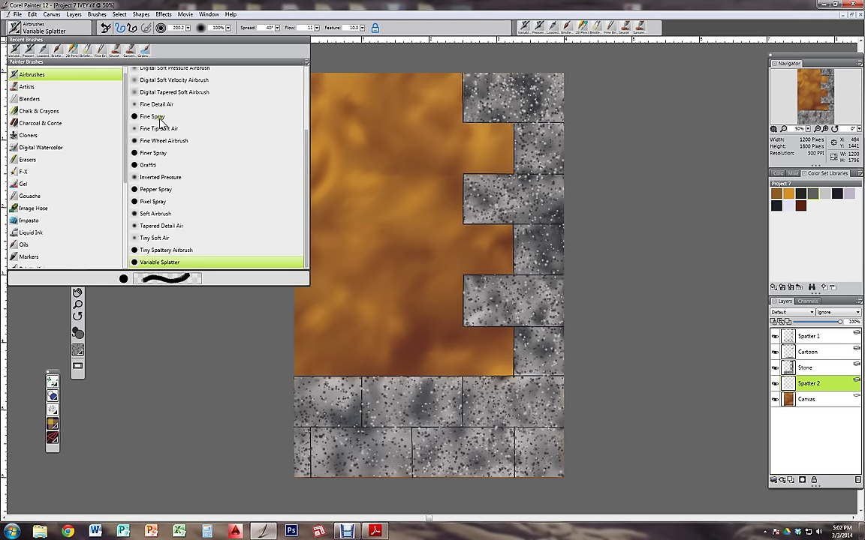
drag(308, 139, 308, 91)
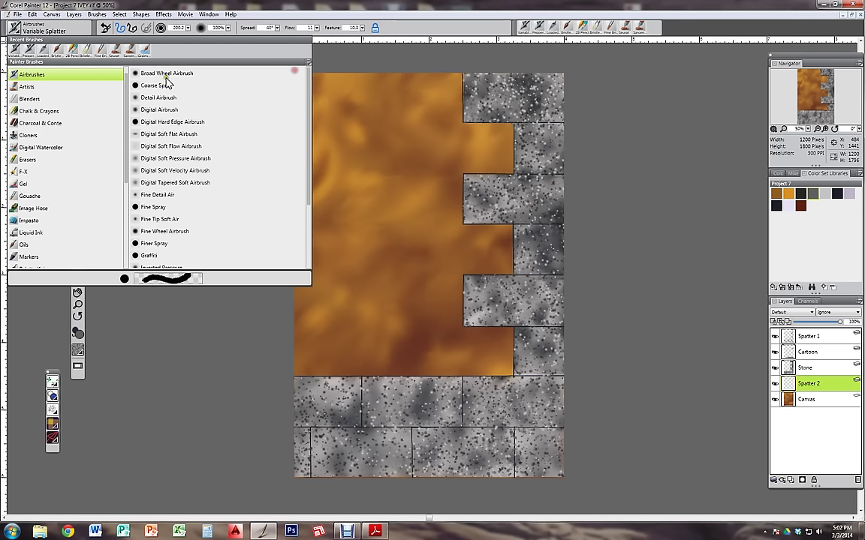
click(164, 86)
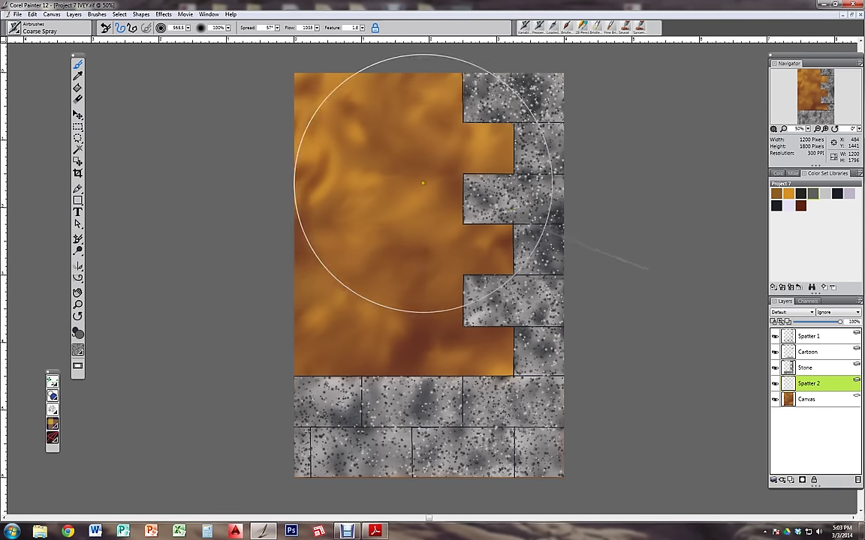
mouse_move(462, 217)
mouse_down()
mouse_move(447, 216)
mouse_move(614, 176)
mouse_up()
click(776, 193)
mouse_move(440, 132)
mouse_down()
mouse_move(481, 174)
mouse_move(399, 289)
mouse_move(369, 440)
mouse_move(548, 368)
mouse_up()
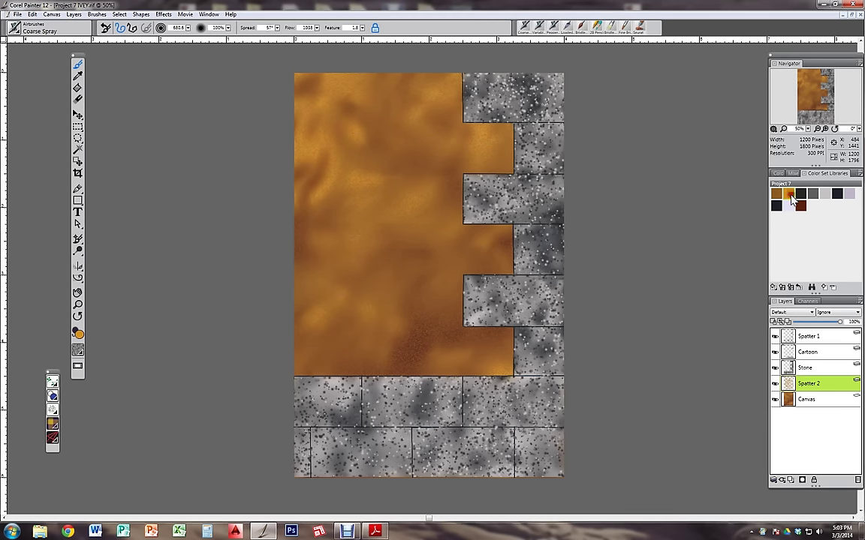
mouse_move(384, 139)
mouse_down()
mouse_move(331, 160)
mouse_move(496, 154)
mouse_move(447, 396)
mouse_up()
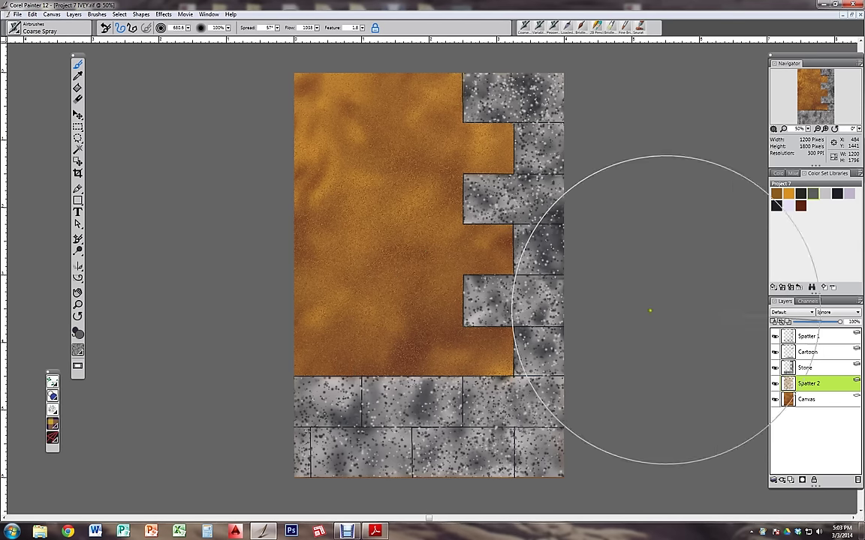
- Lower the opacity of the Spatter 1 and Spatter 2 layers to 38% and make Spatter 2 the only active layer
shift+click(833, 336)
drag(839, 322, 826, 323)
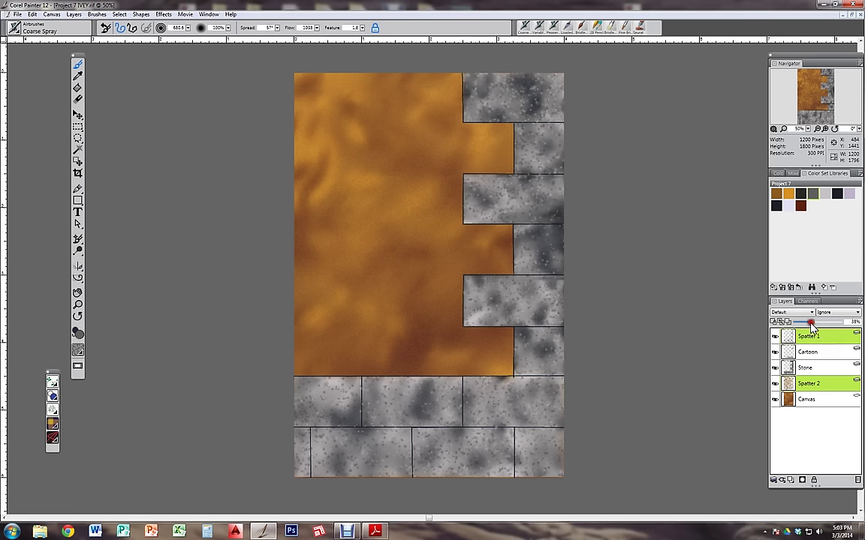
click(818, 382)
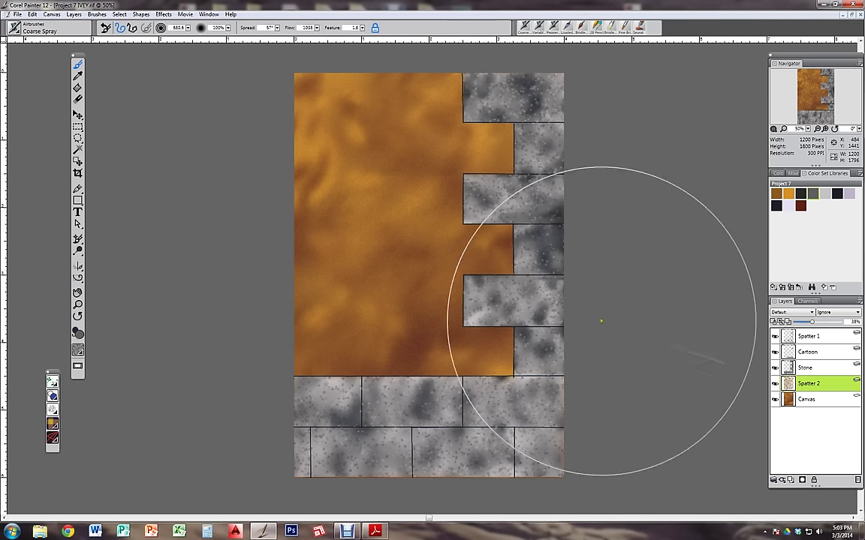
- Soften the specks on the Spatter 1 layer with the Photo Blur brush at 52% strength
click(831, 338)
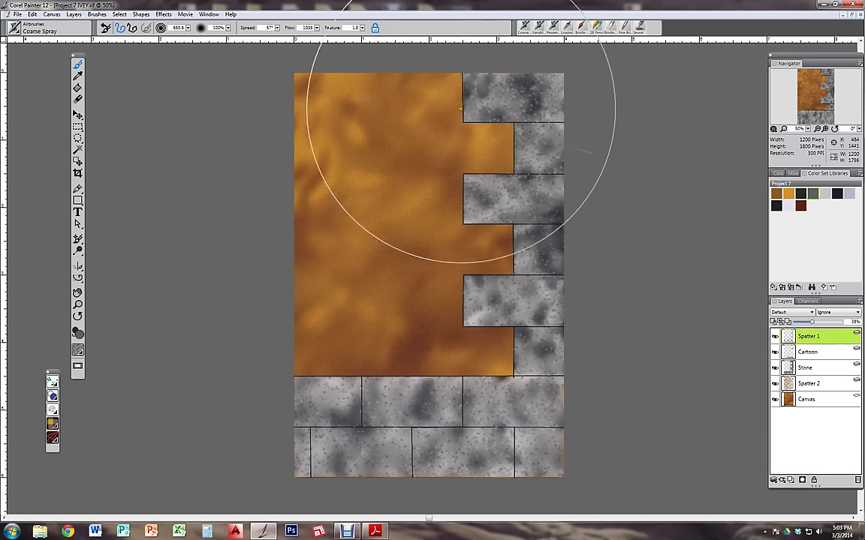
click(14, 27)
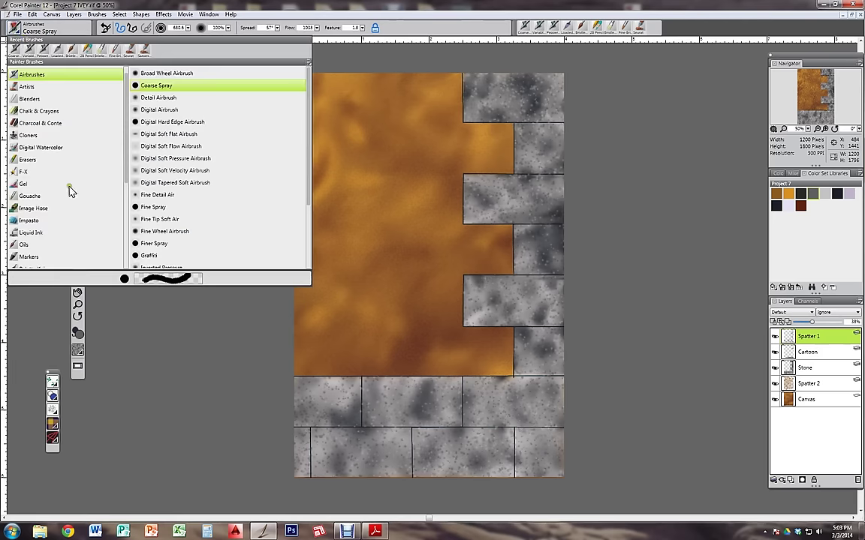
drag(127, 163, 132, 228)
click(32, 211)
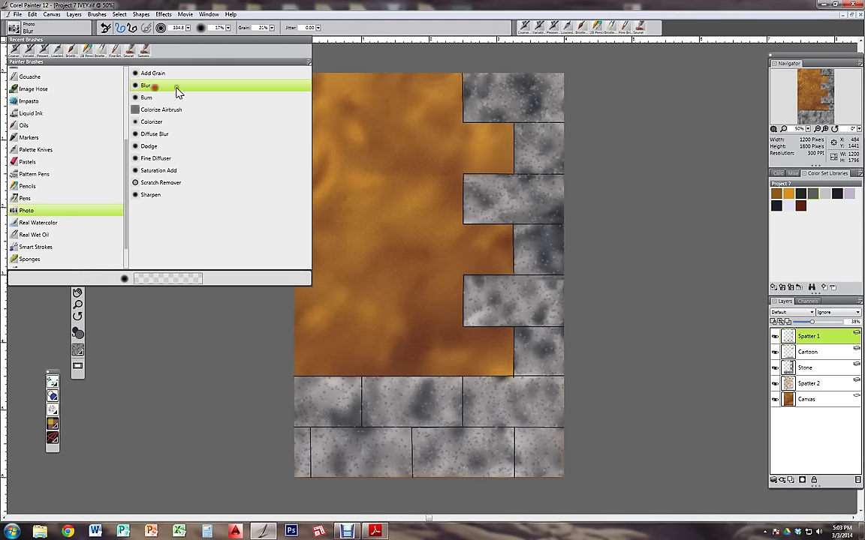
click(193, 88)
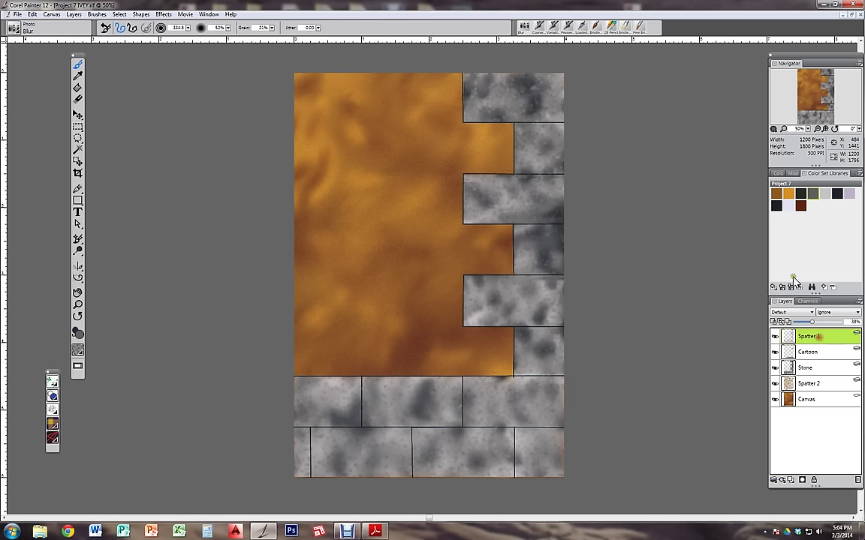
- Spray fine specks over the stone blocks on Spatter 1 with Coarse Spray, and delete the overspray outside them using the Stone layer's inverted content selection
click(542, 28)
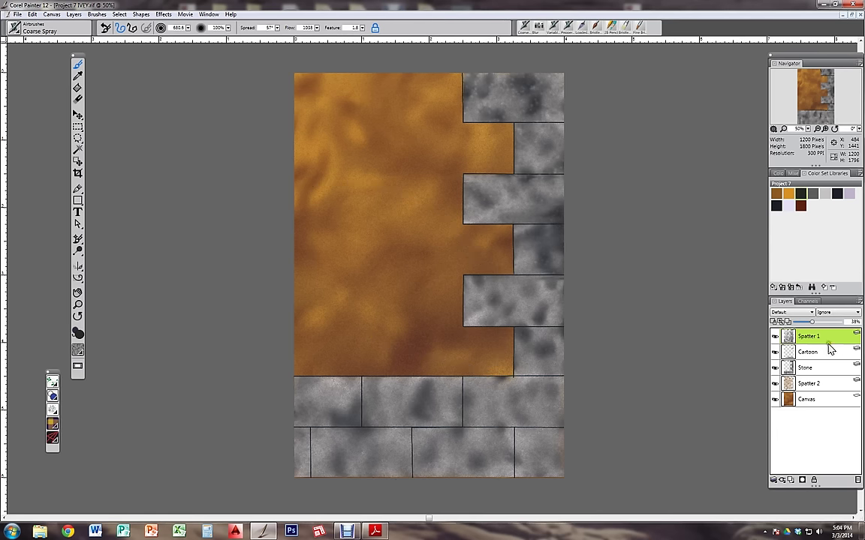
click(811, 368)
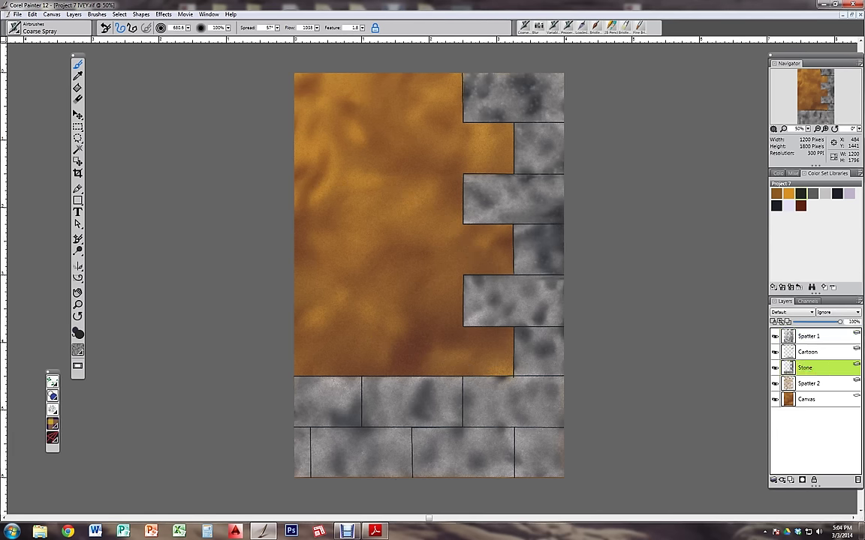
right_click(819, 367)
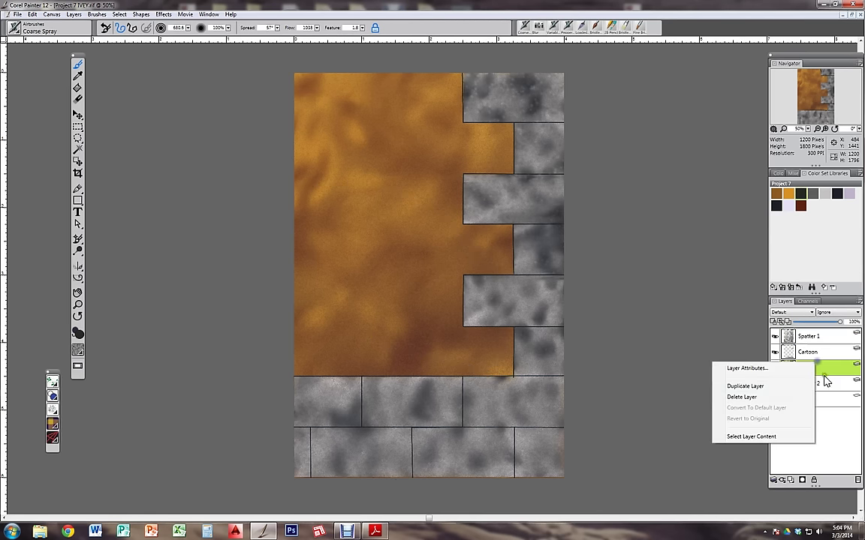
click(751, 436)
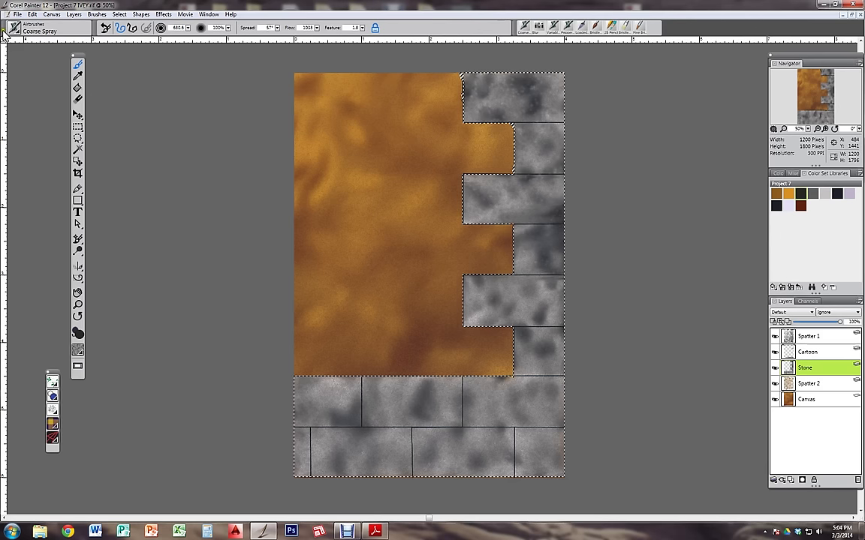
click(120, 14)
click(139, 49)
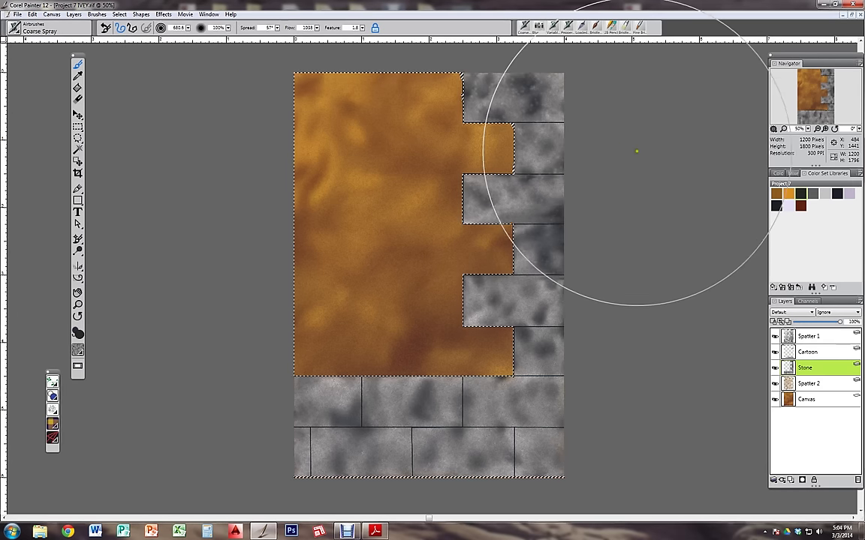
click(819, 337)
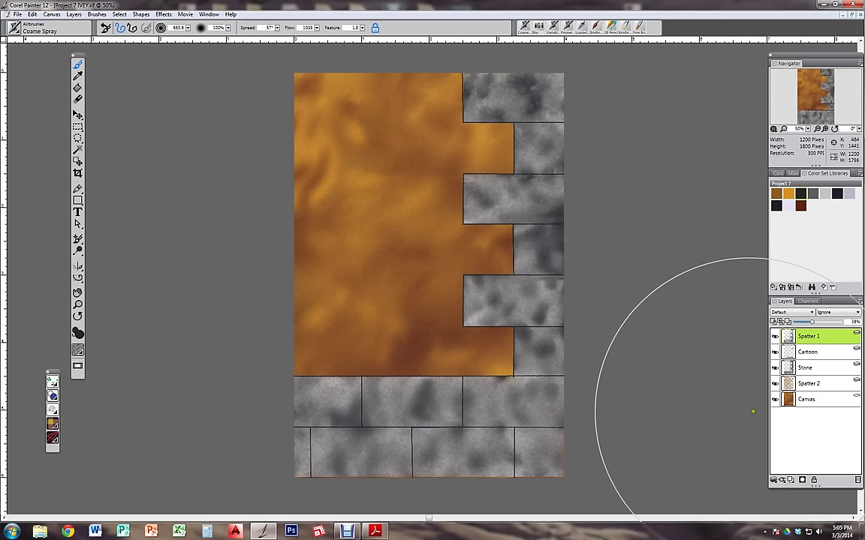
- Toggle the visibility of the Stone and Spatter 1 layers to compare the blocks with and without the spatter
click(775, 368)
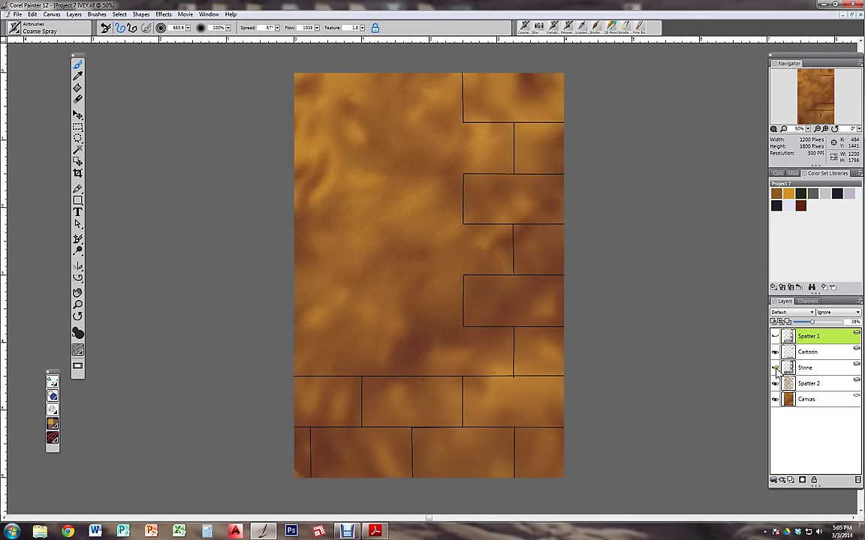
click(774, 368)
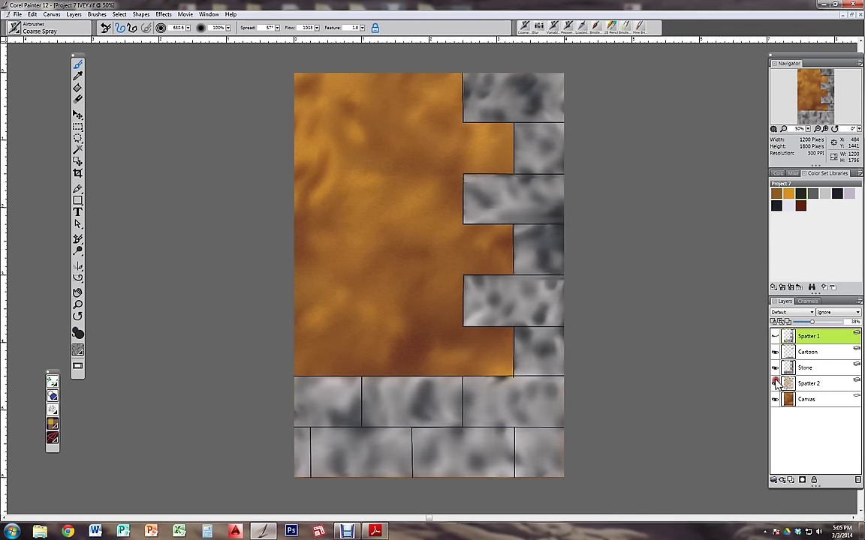
click(775, 337)
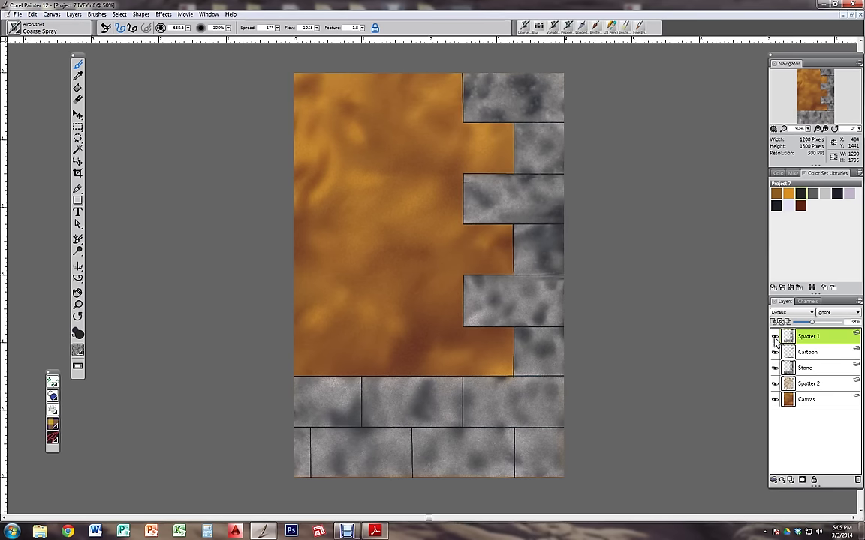